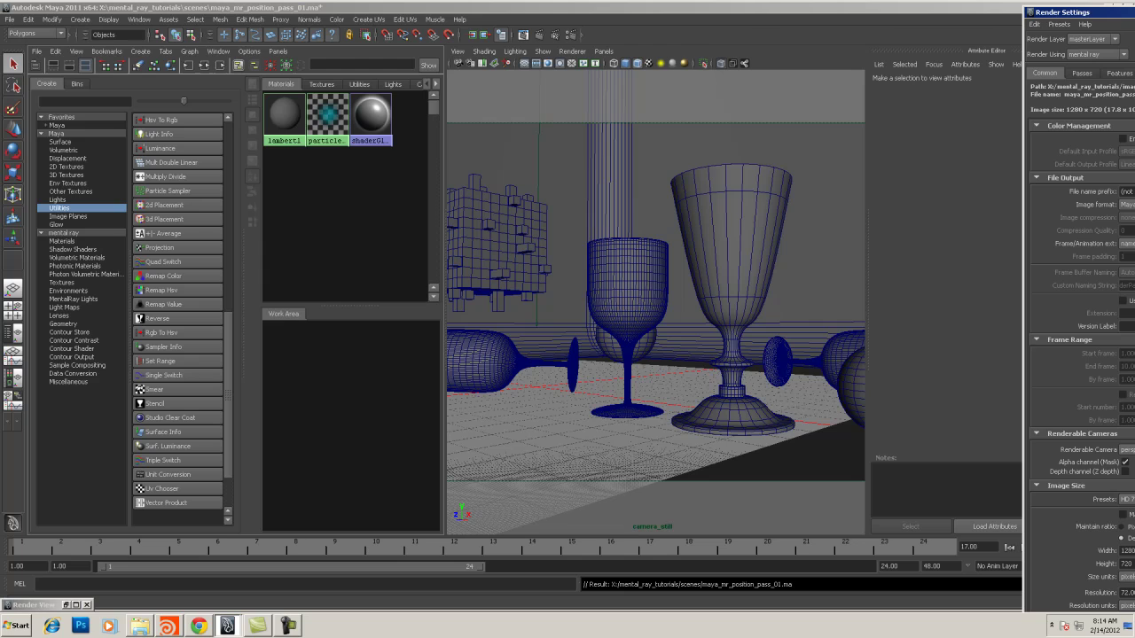
Set the render output image format to OpenEXR (exr)
drag(1133, 13, 890, 13)
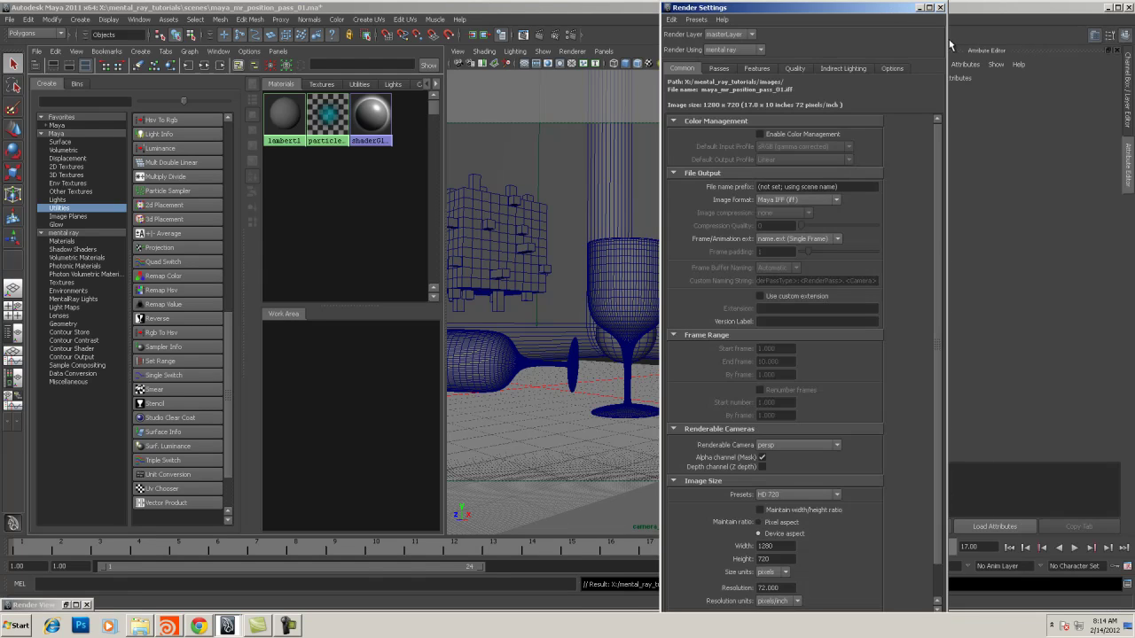
drag(946, 41, 1075, 36)
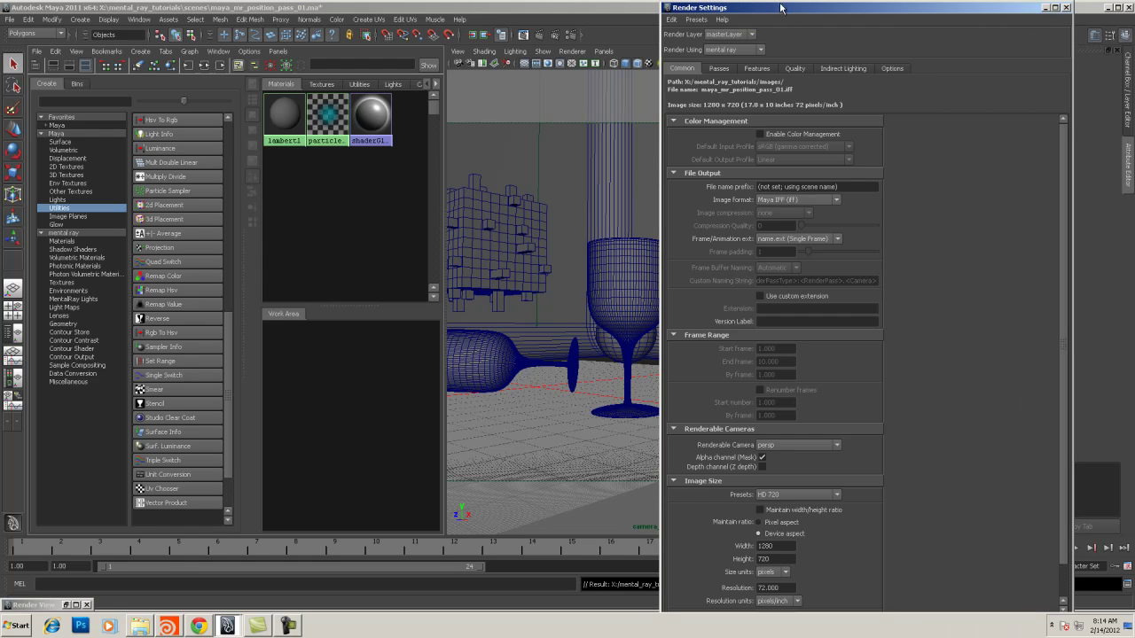
drag(785, 9, 850, 12)
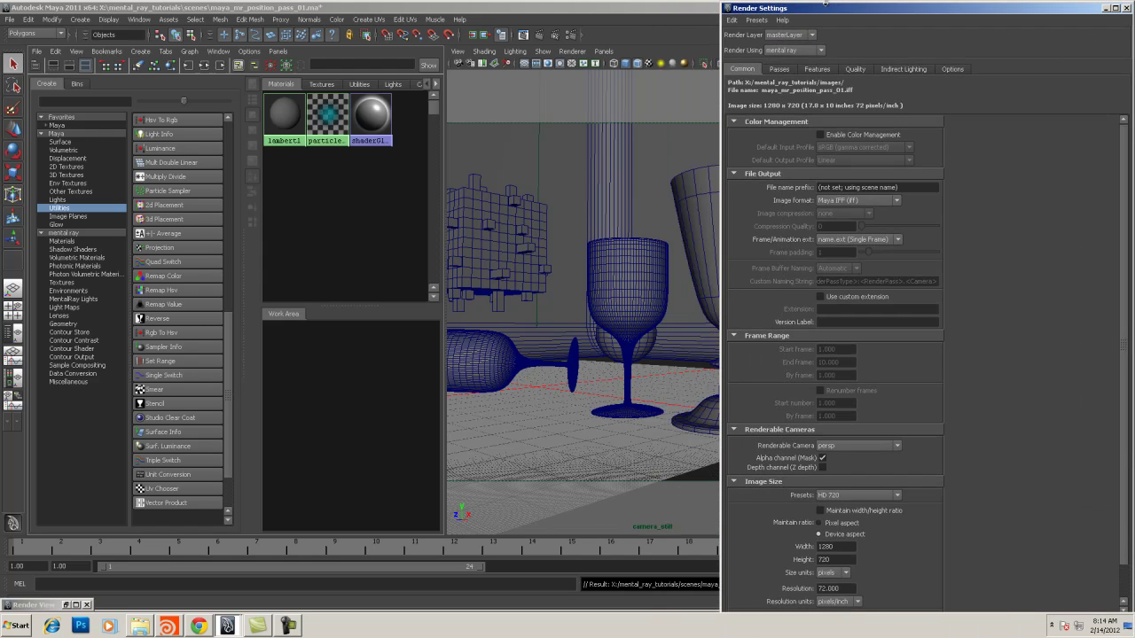
click(858, 202)
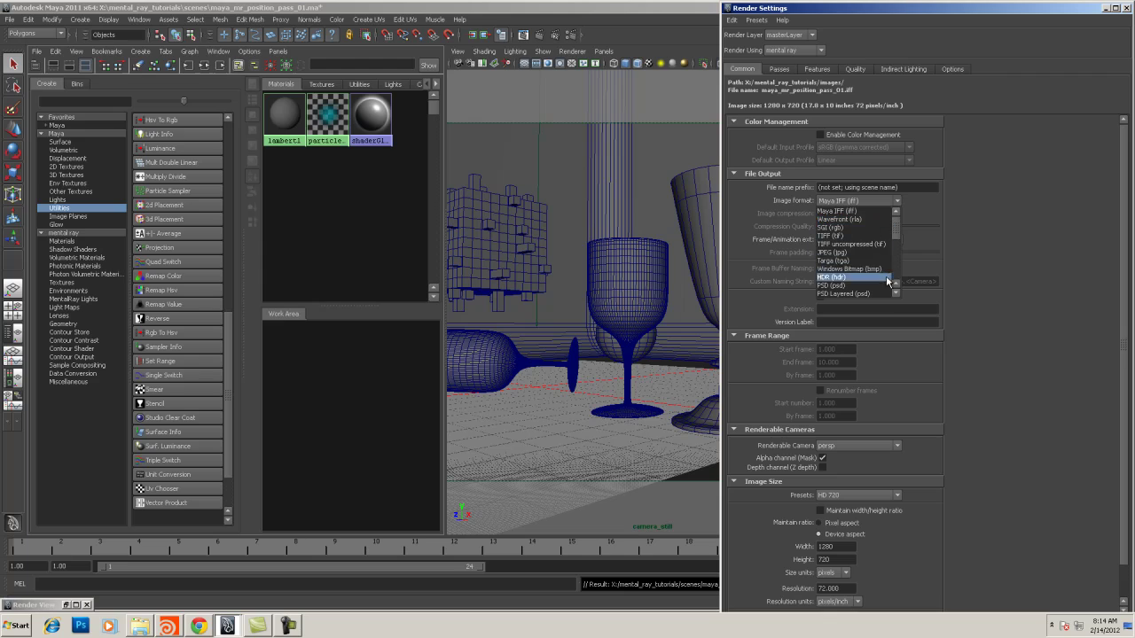
mouse_move(895, 234)
mouse_down()
mouse_move(895, 264)
mouse_move(896, 254)
mouse_up()
click(842, 236)
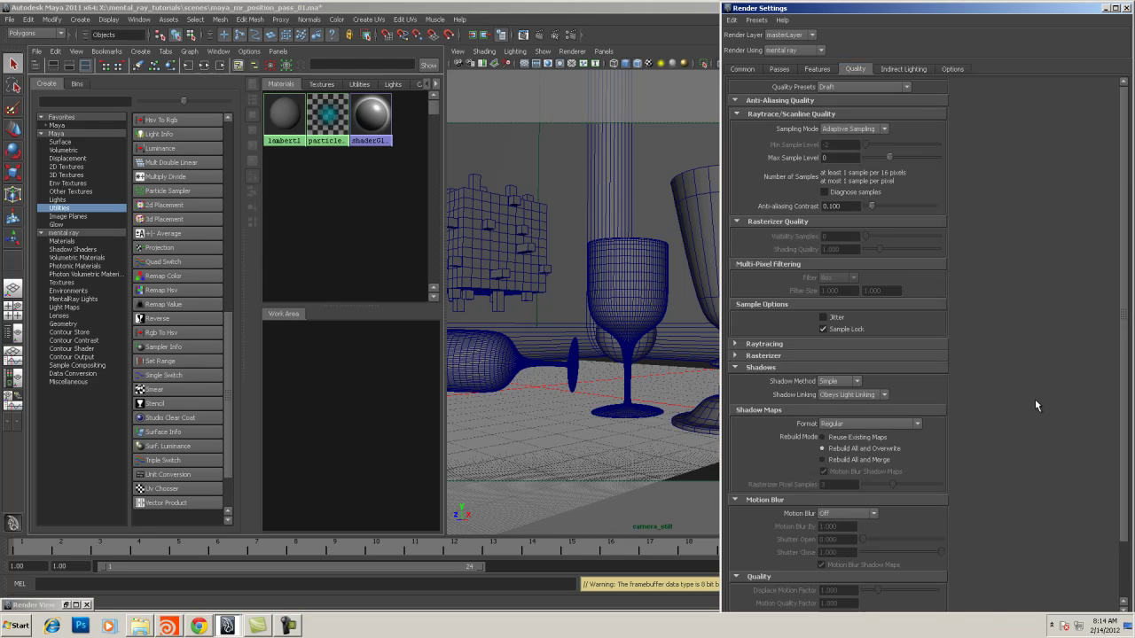
Set the Quality tab's Framebuffer Data Type to RGBA (Float) 4x32 Bit
scroll(1125, 434, down, 3)
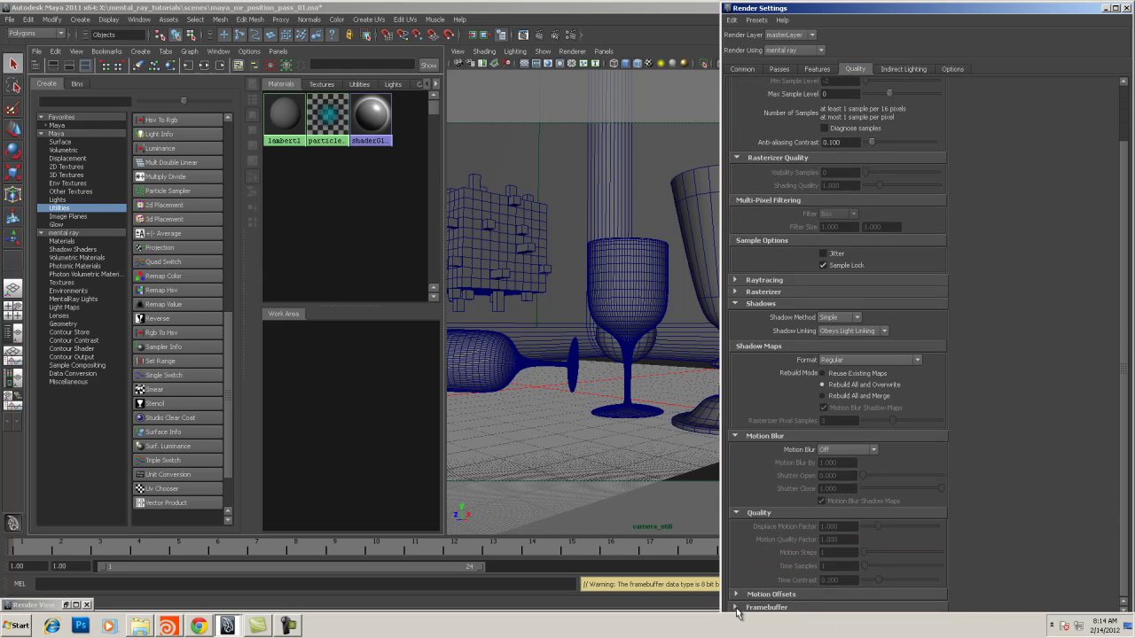
scroll(1126, 513, down, 5)
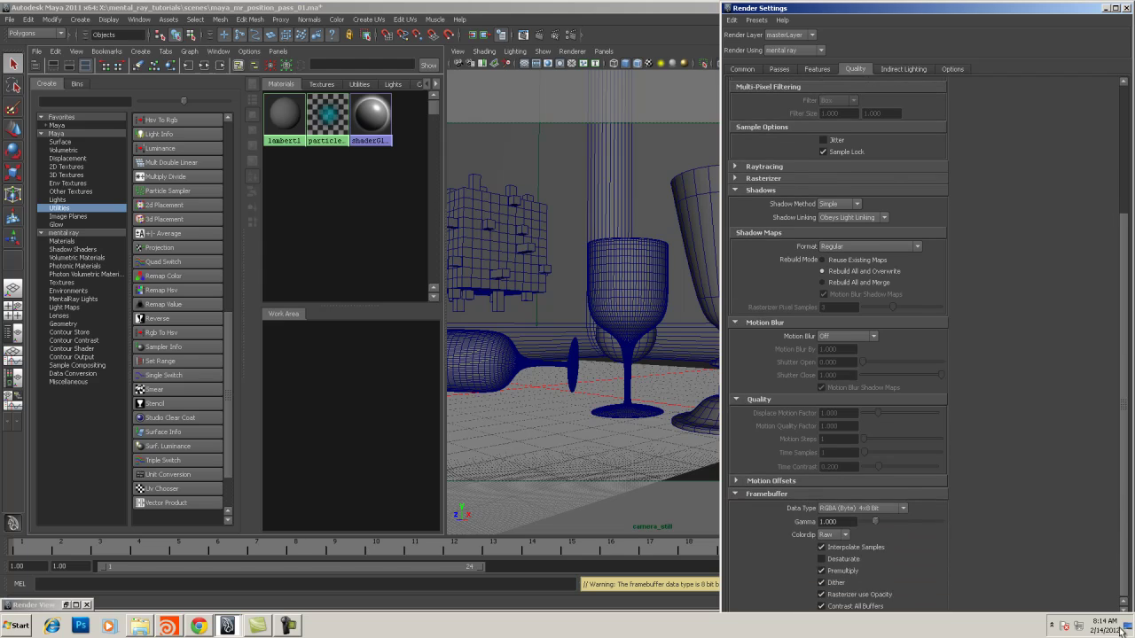
click(868, 510)
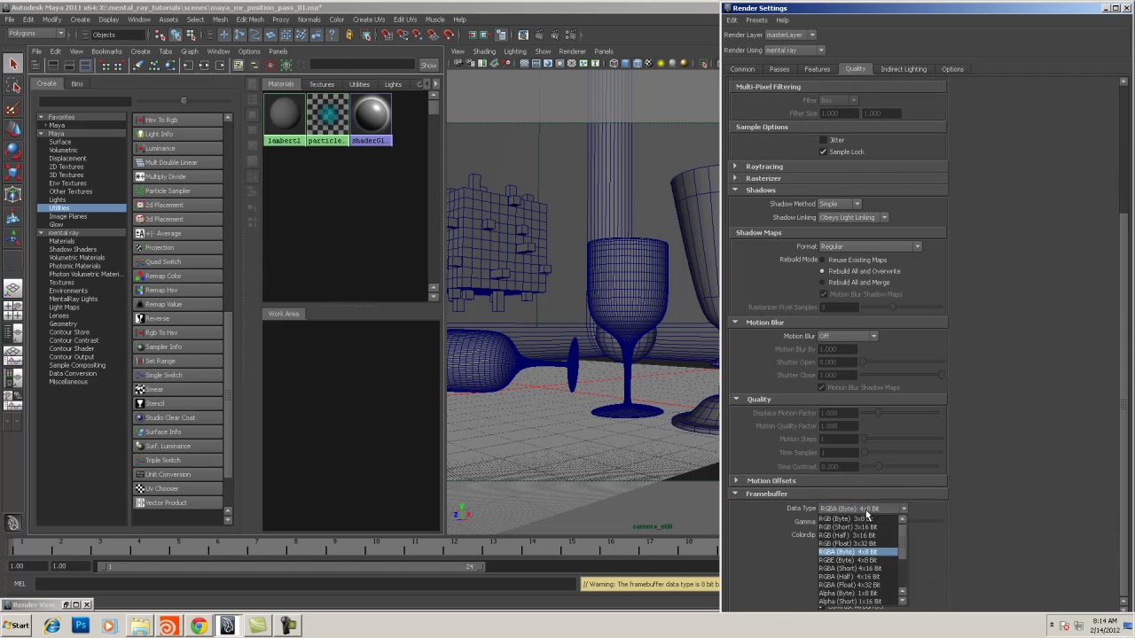
click(876, 585)
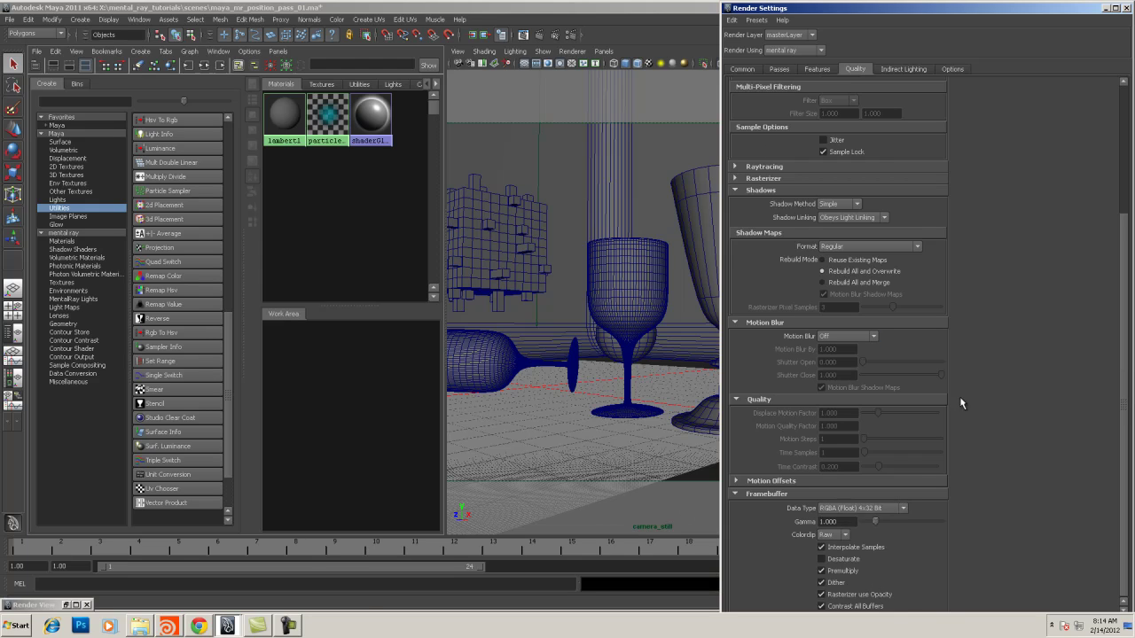
double_click(1020, 11)
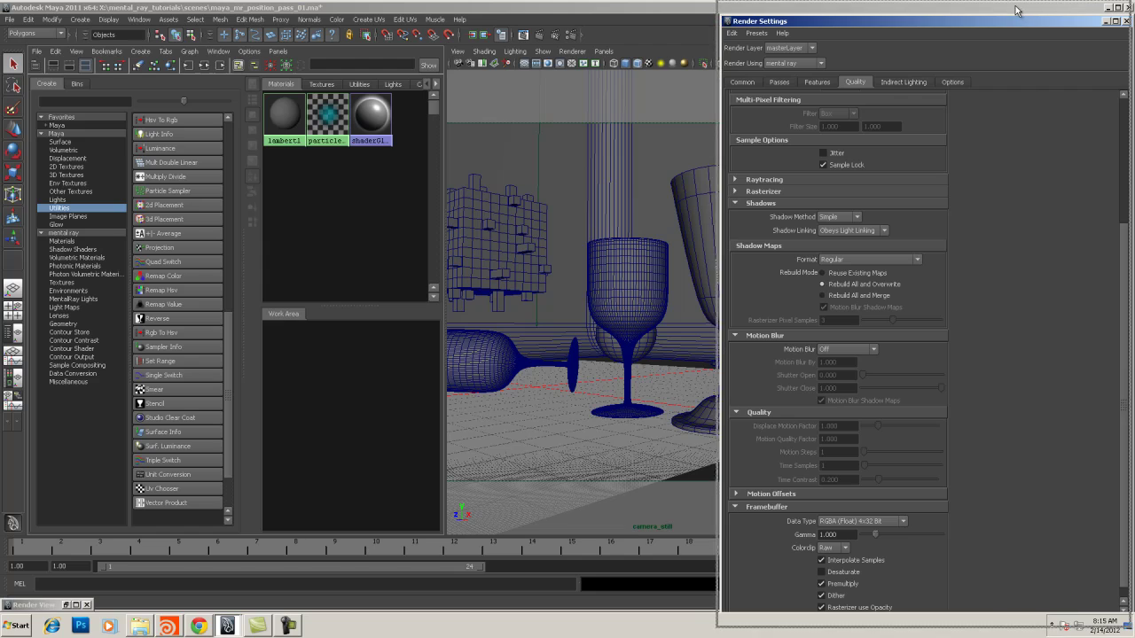
double_click(1024, 10)
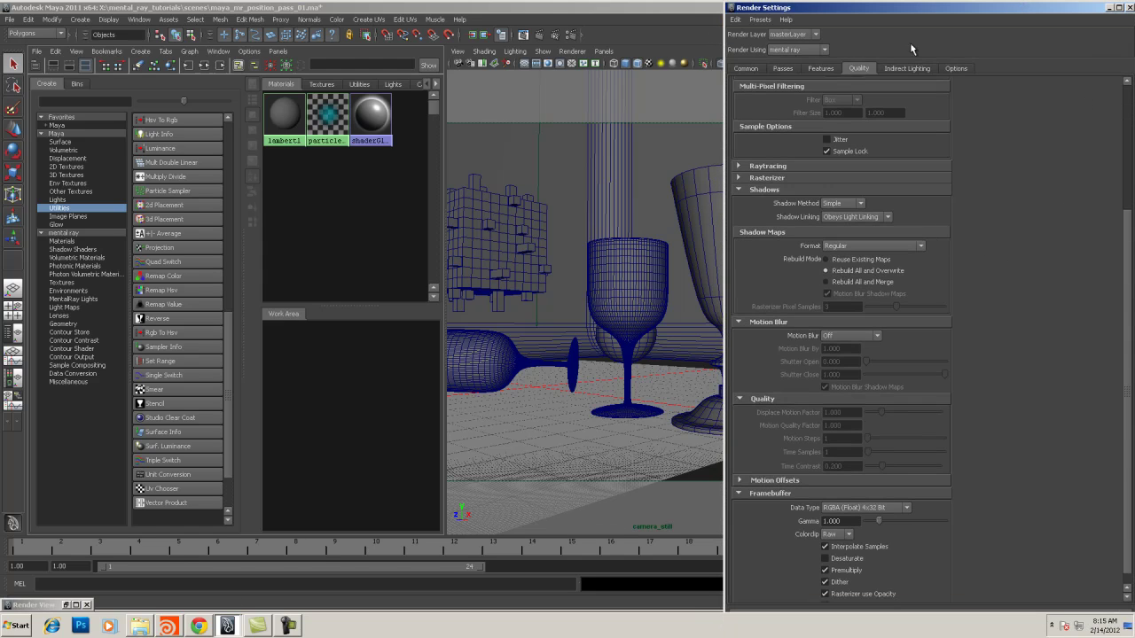
Set the output file name prefix to the <Scene> keyword
click(784, 69)
click(761, 69)
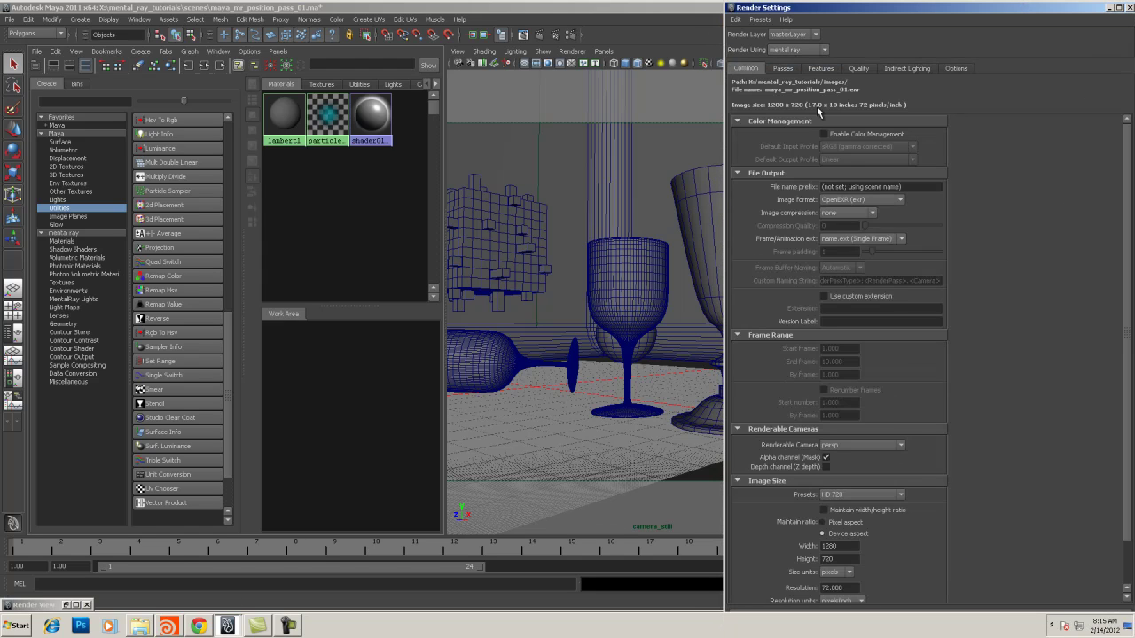
right_click(913, 188)
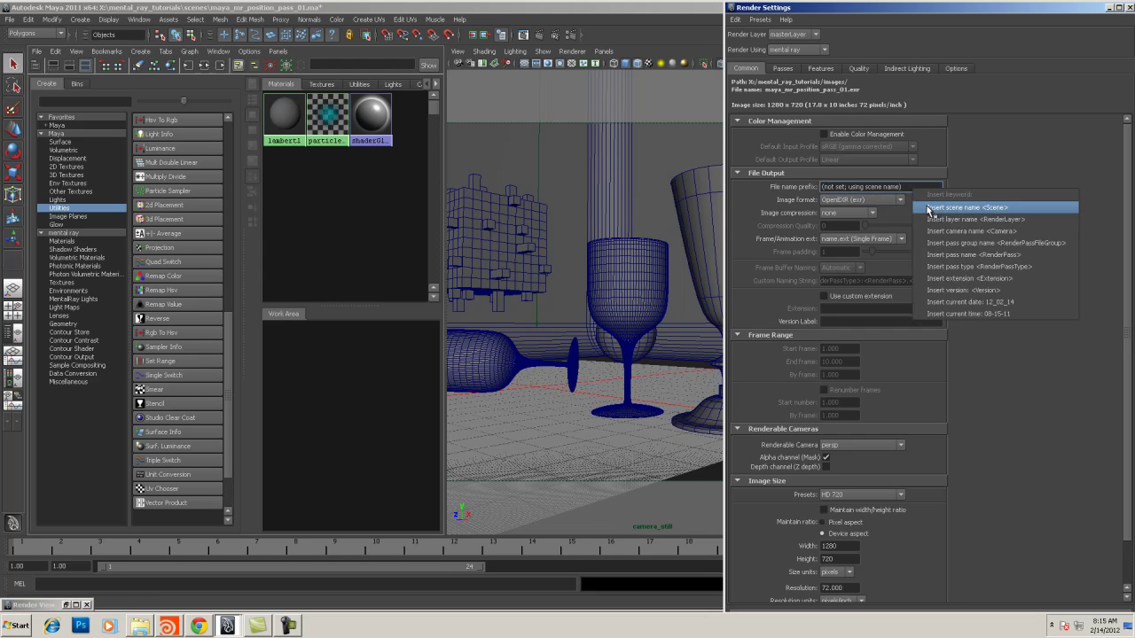
click(931, 209)
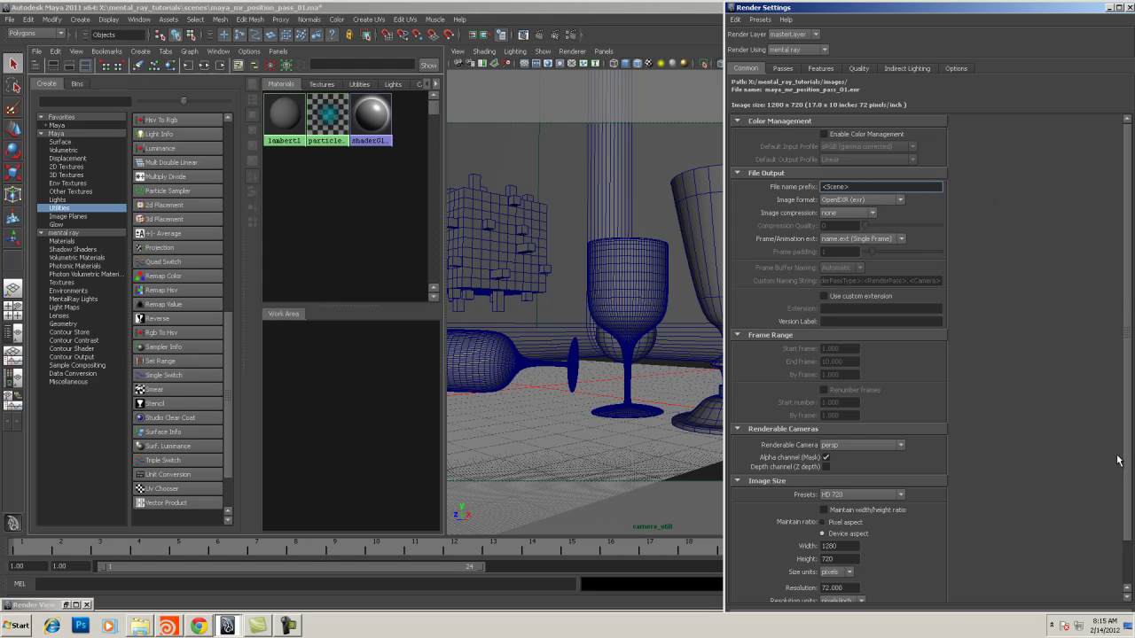
Make camera_still the renderable camera, keeping the alpha channel enabled
click(869, 451)
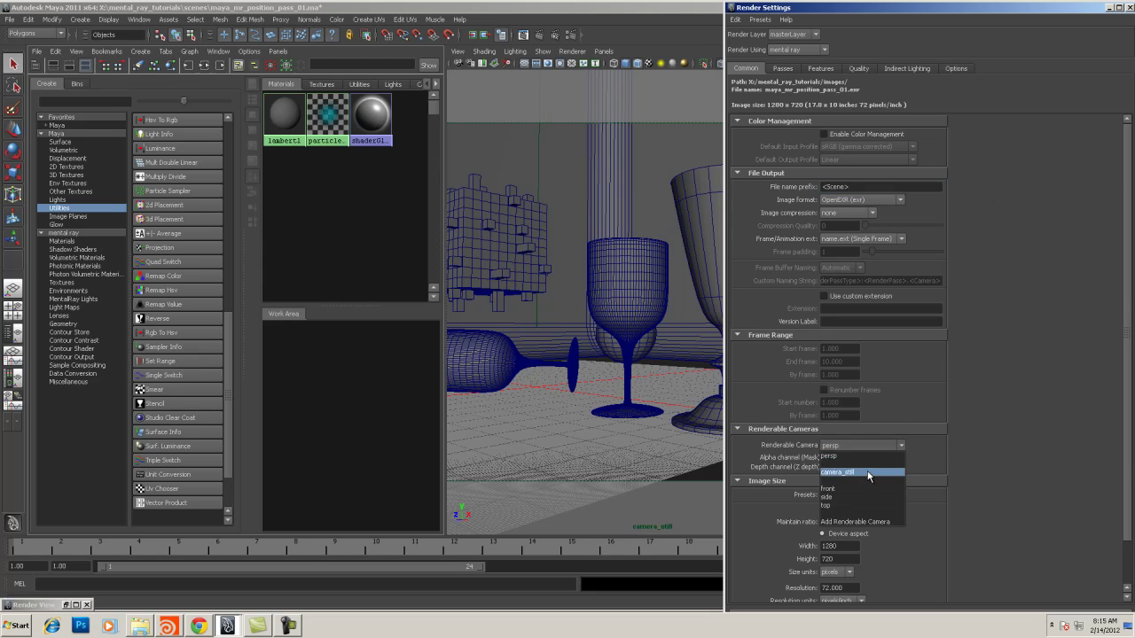
click(866, 465)
click(825, 457)
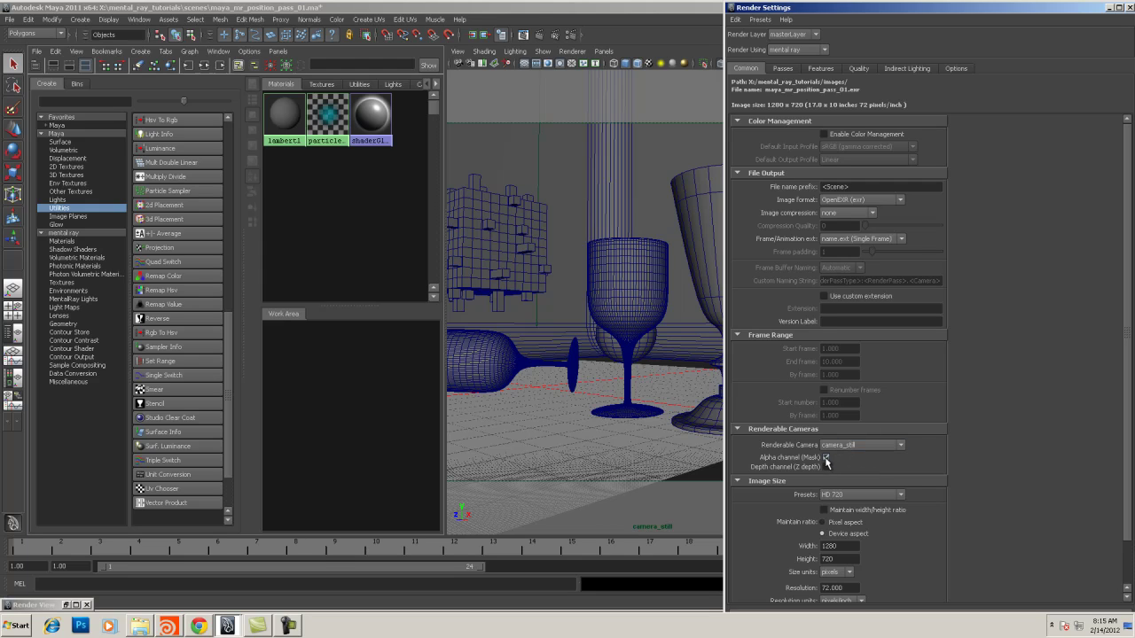
scroll(1128, 398, down, 3)
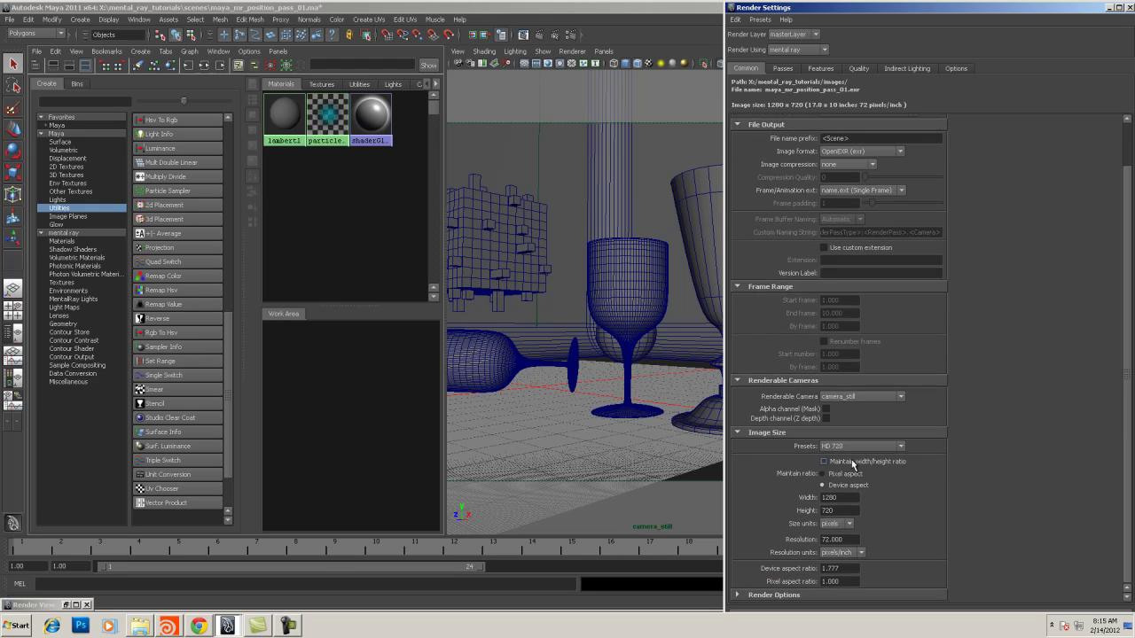
click(826, 408)
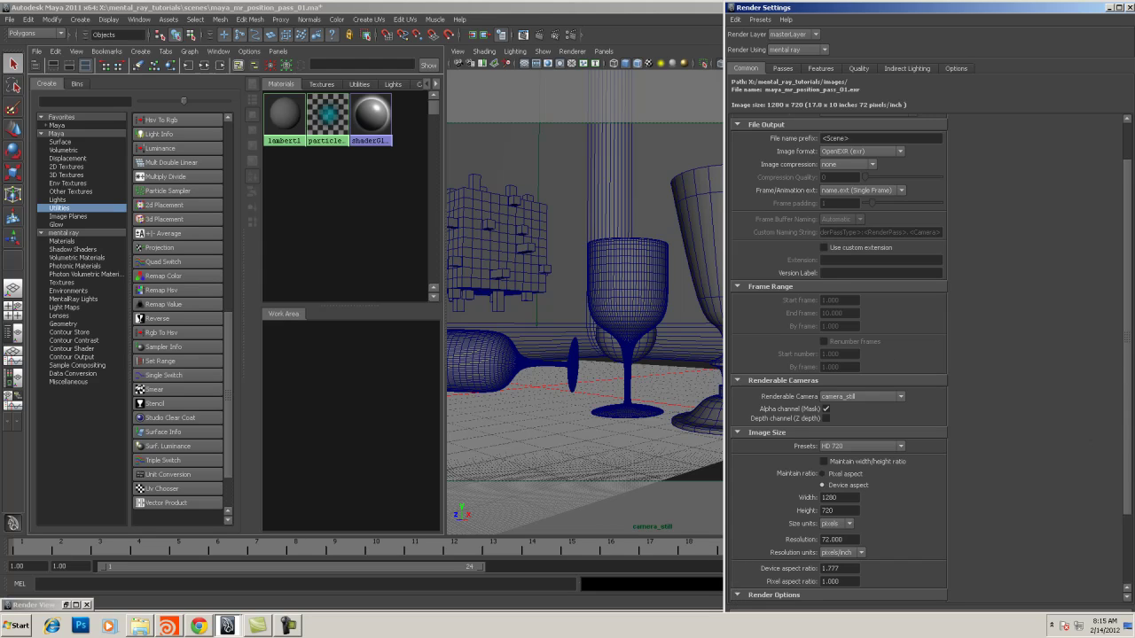
Switch off Enable Default Light in the Common render settings
drag(1127, 482, 1129, 575)
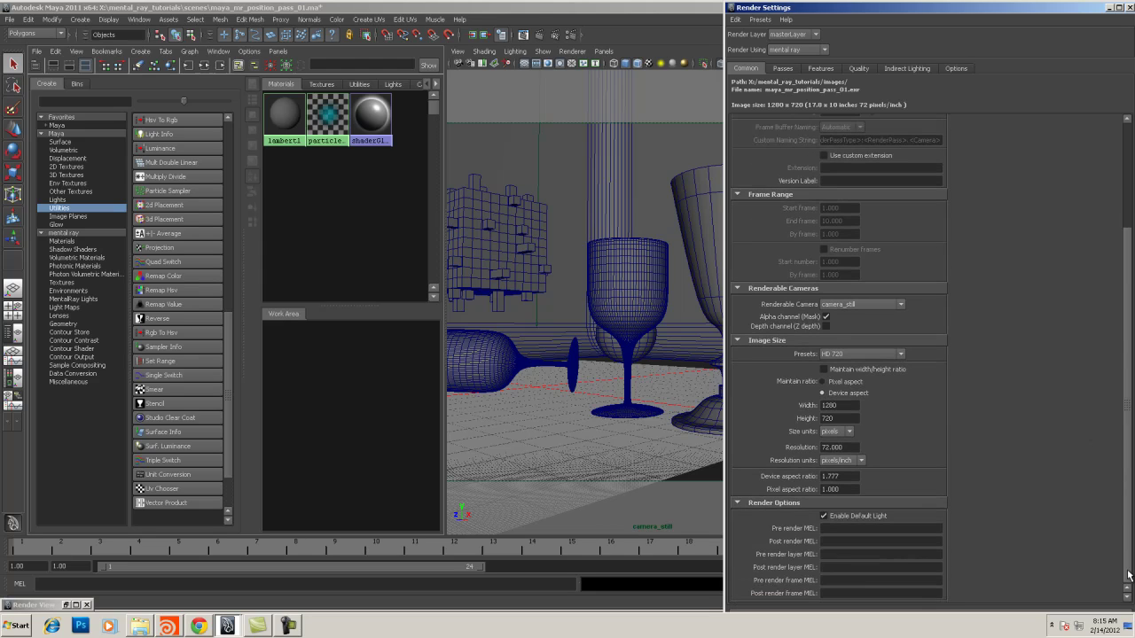
click(857, 518)
drag(1050, 9, 997, 14)
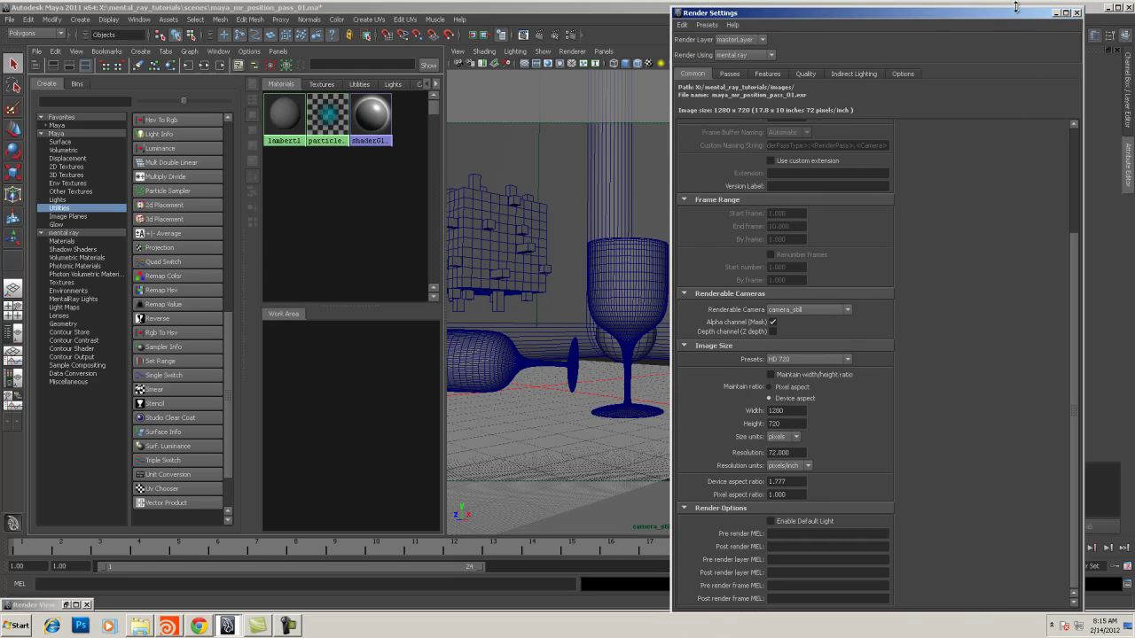
Close Render Settings and create a Sampler Info node in the Hypershade
click(1075, 13)
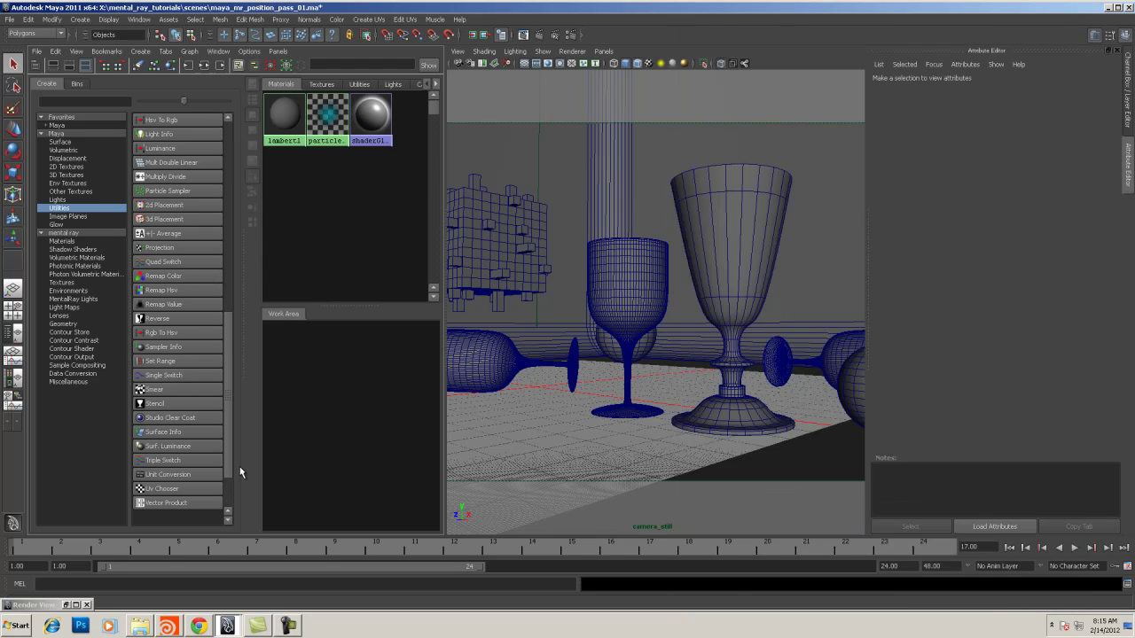
click(59, 134)
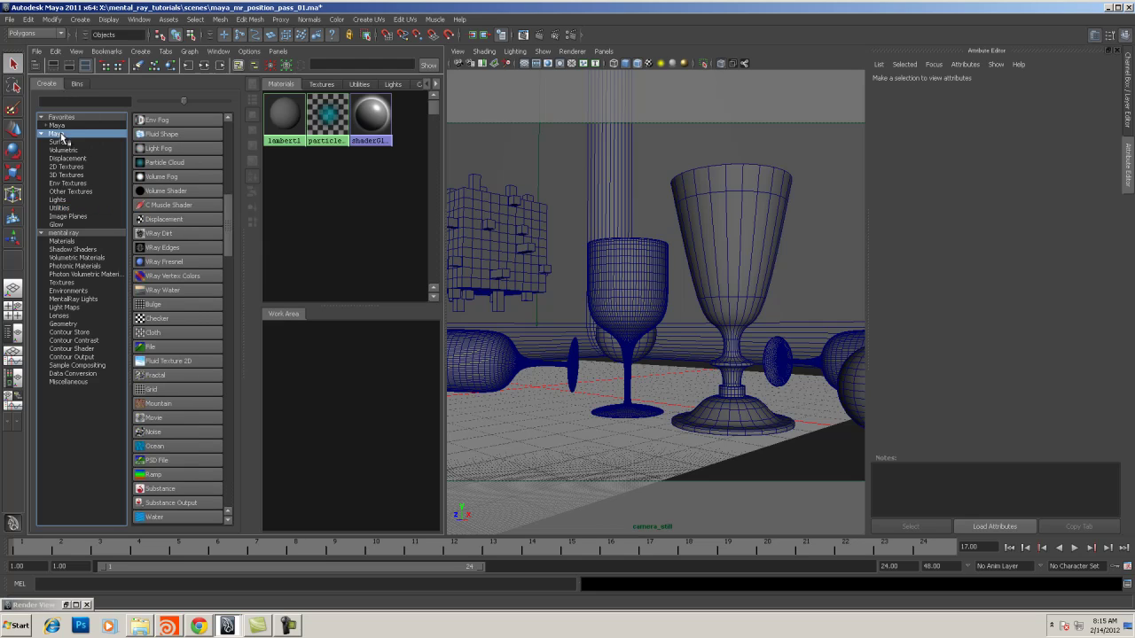
click(62, 208)
mouse_move(228, 377)
mouse_down()
mouse_move(234, 346)
mouse_move(233, 371)
mouse_up()
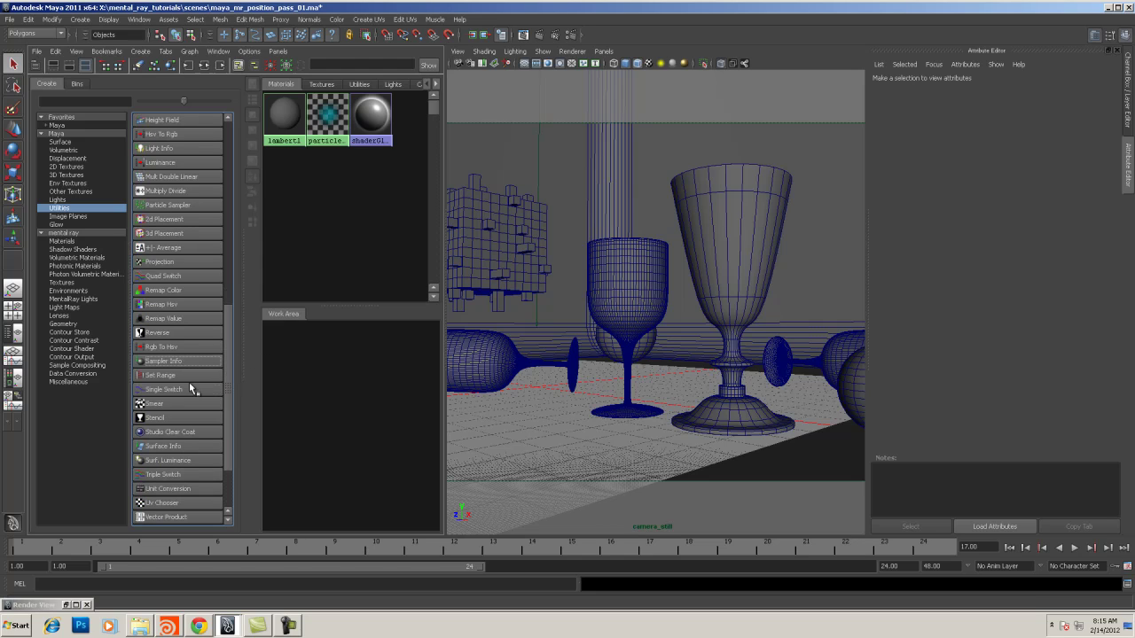
click(163, 361)
drag(347, 384, 265, 384)
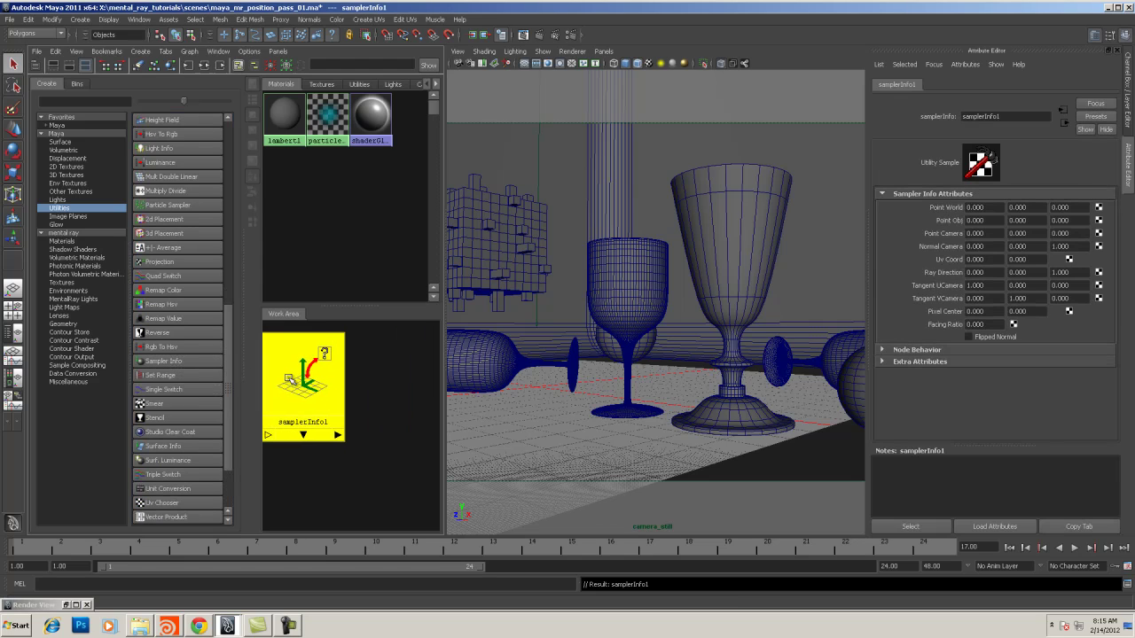
scroll(336, 405, down, 3)
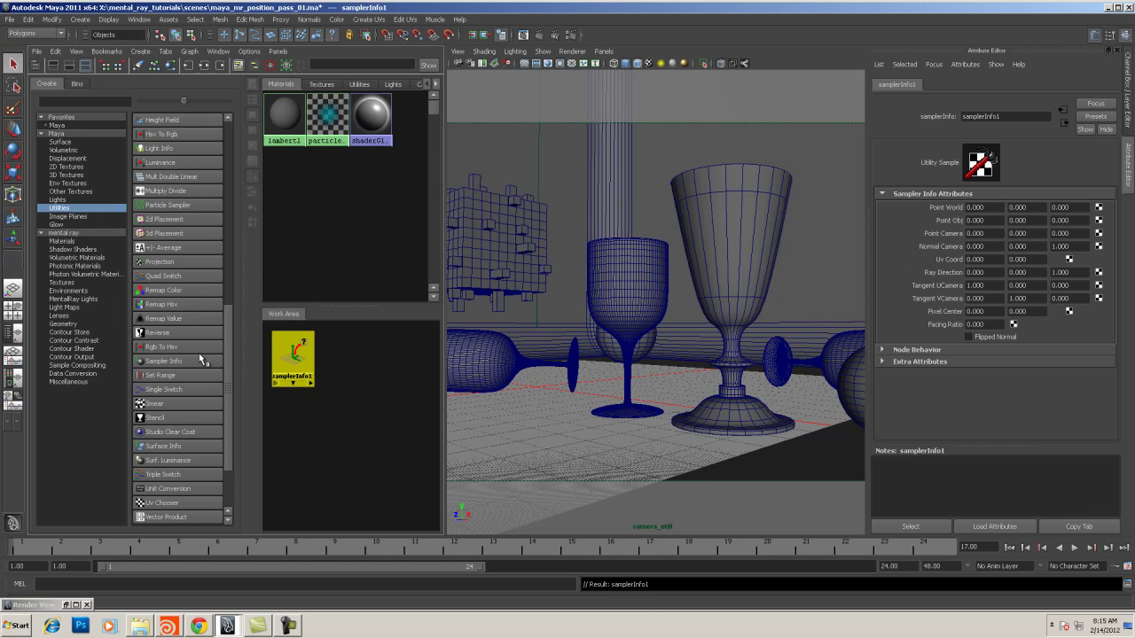
Create a new Surface Shader node placed right of samplerInfo1
click(80, 135)
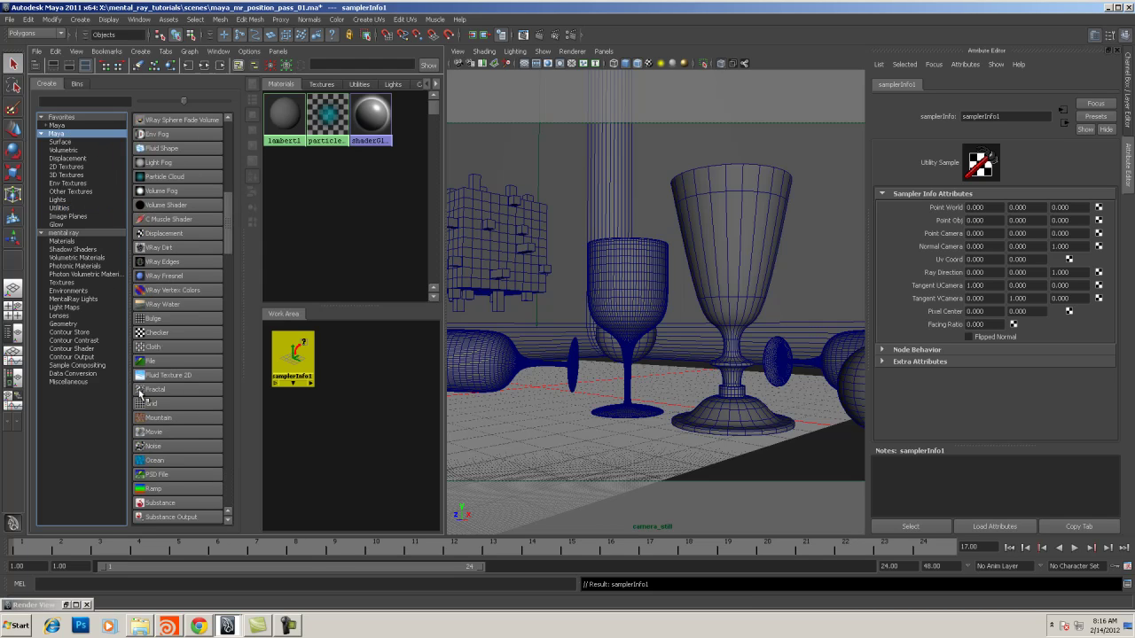
click(67, 143)
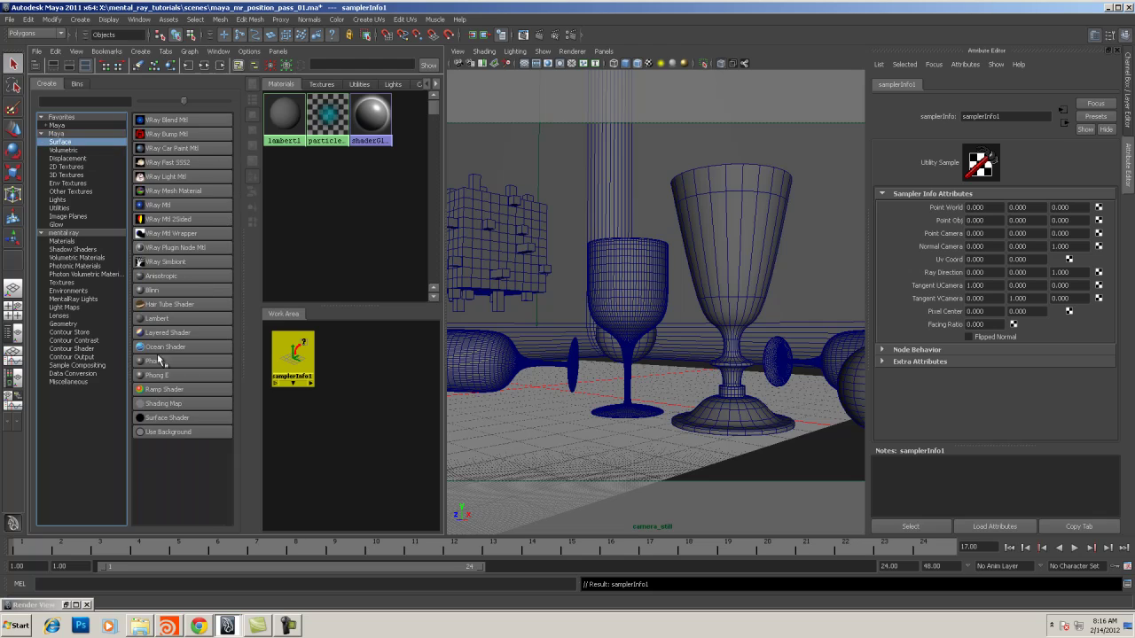
click(169, 418)
drag(321, 411, 397, 375)
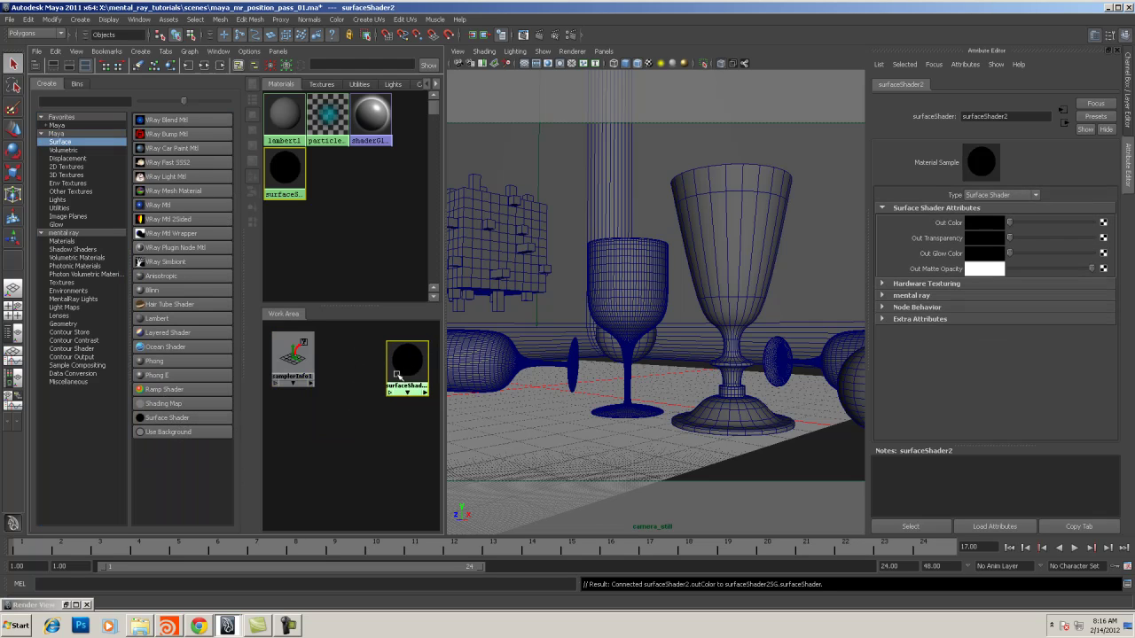
Load samplerInfo1 and surfaceShader2 into the Connection Editor, expanding pointWorld and outColor
click(293, 356)
middle_drag(296, 358, 403, 354)
click(448, 398)
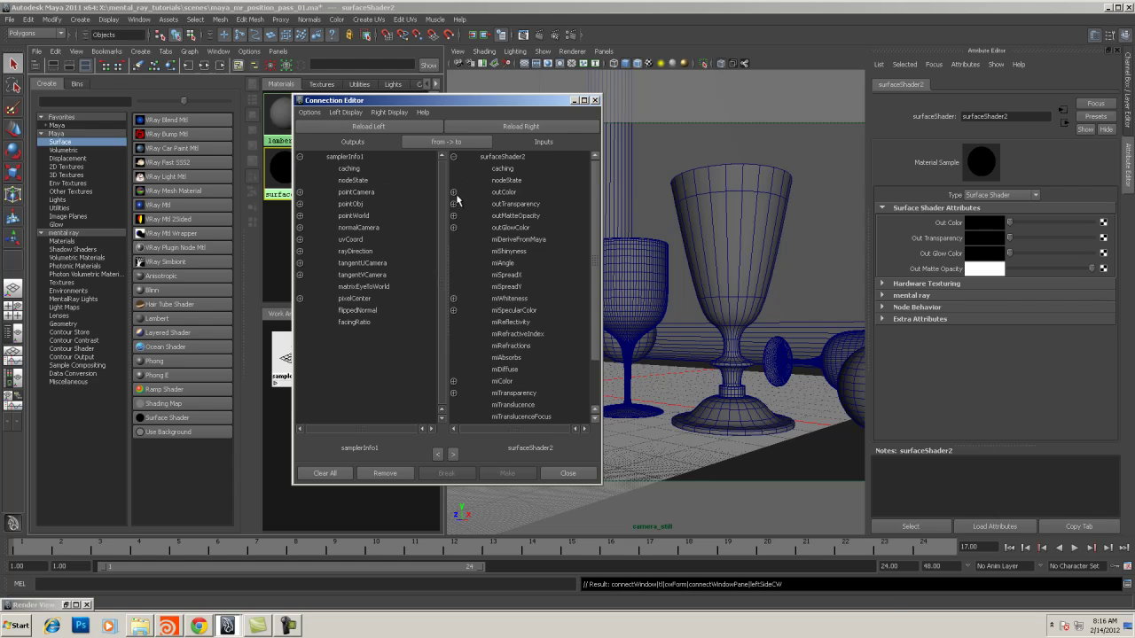
click(453, 192)
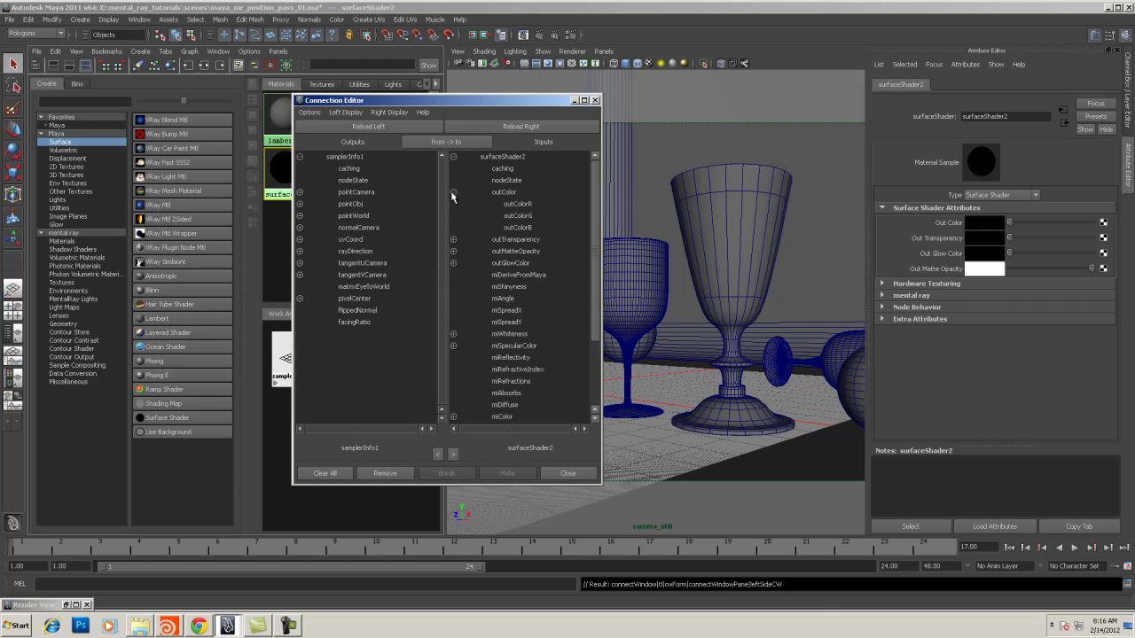
click(299, 215)
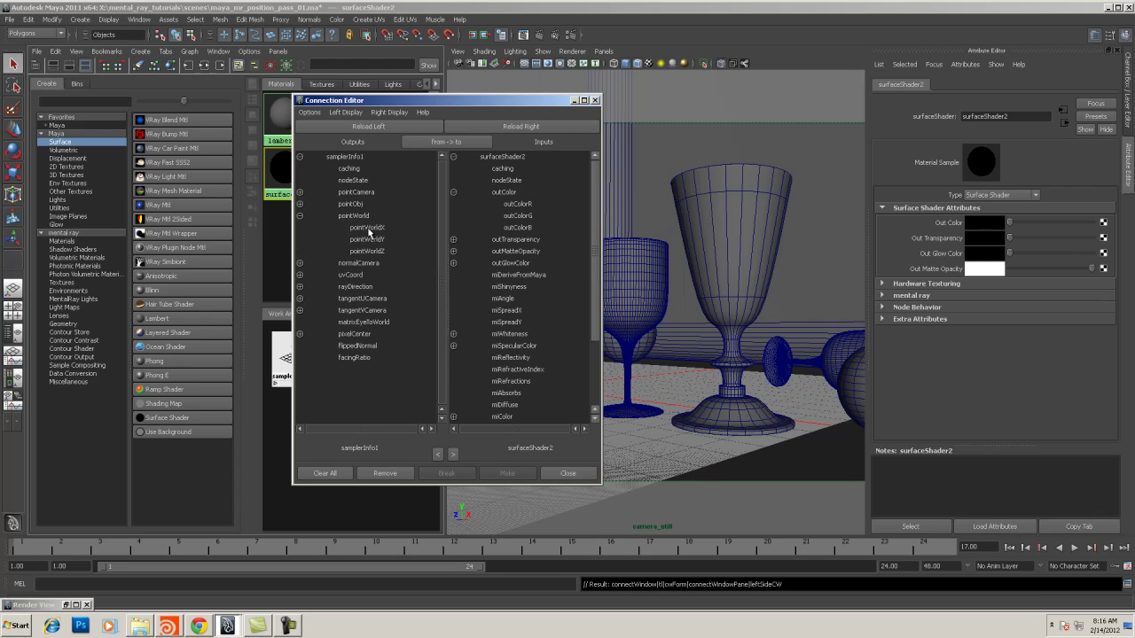
Connect pointWorldX, Y and Z to outColorR, G and B respectively
click(373, 228)
click(513, 205)
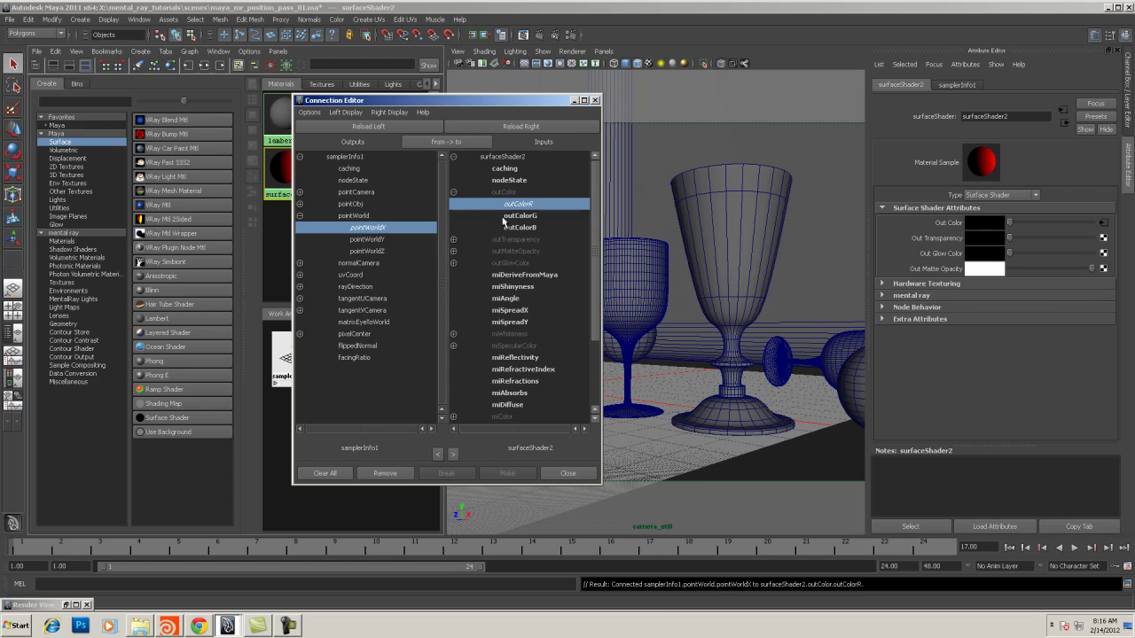
click(363, 239)
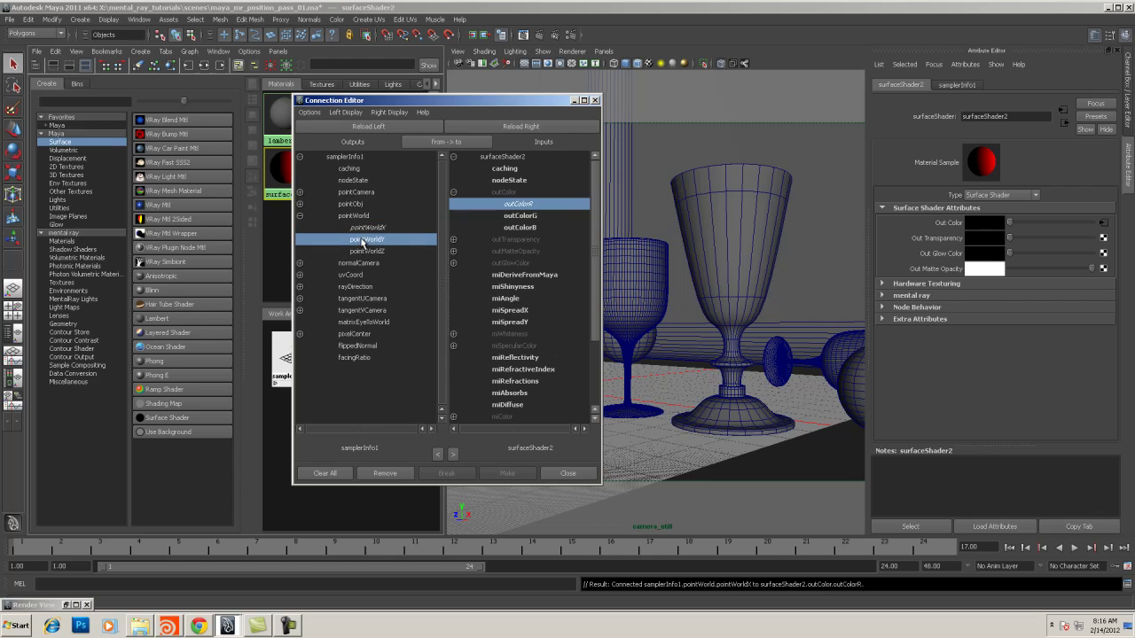
click(518, 215)
click(366, 252)
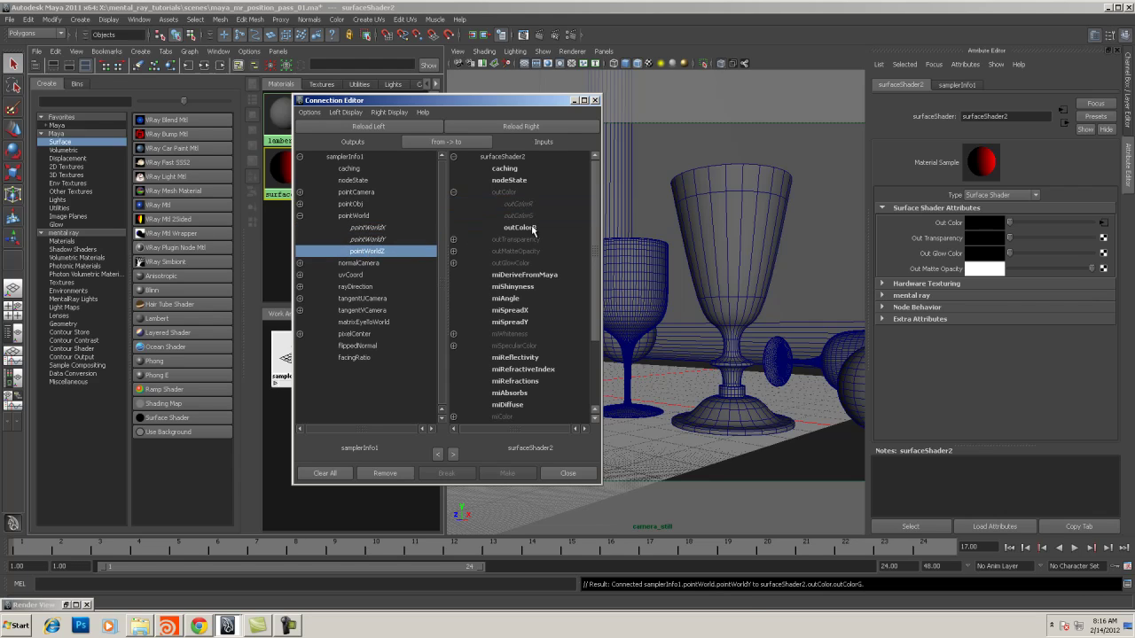
click(524, 227)
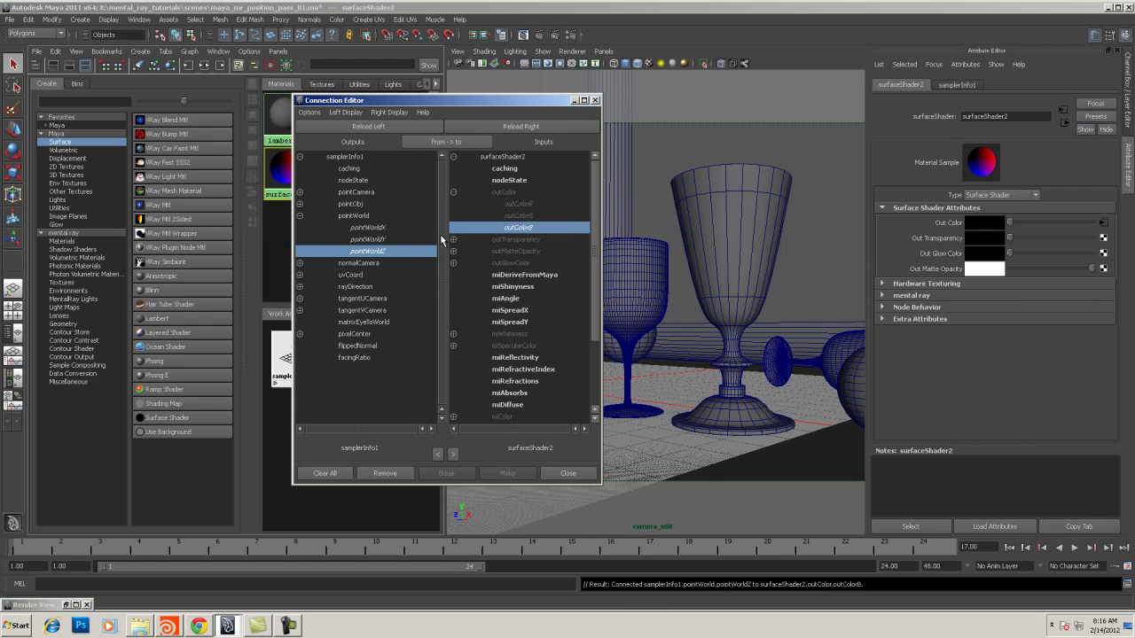
Close the Connection Editor and switch the viewport to the persp camera
click(595, 101)
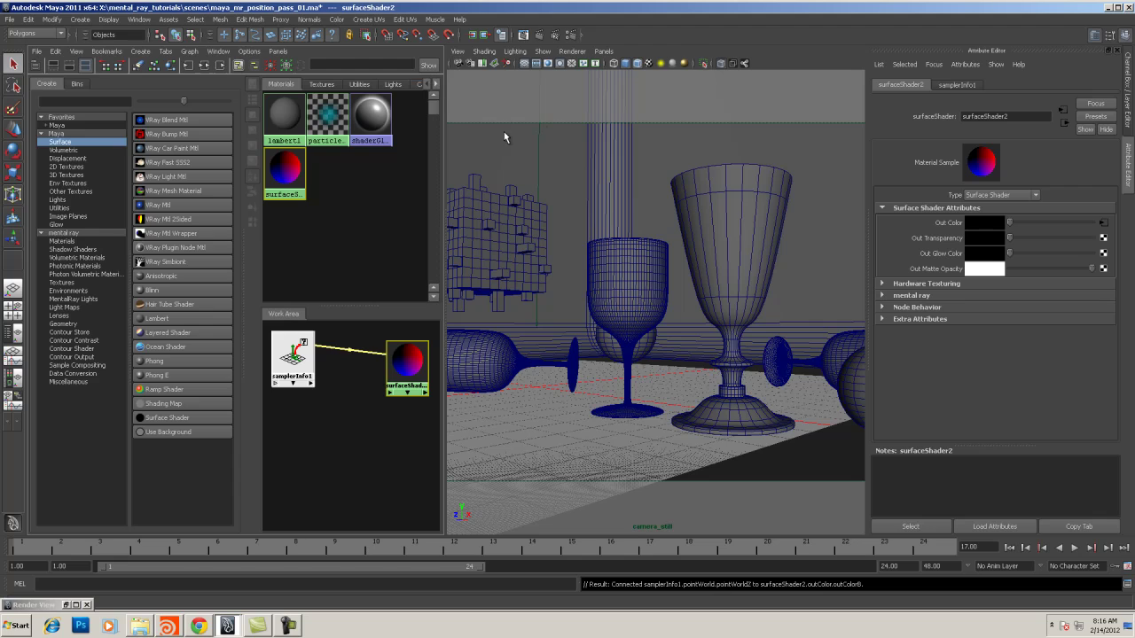
key(space)
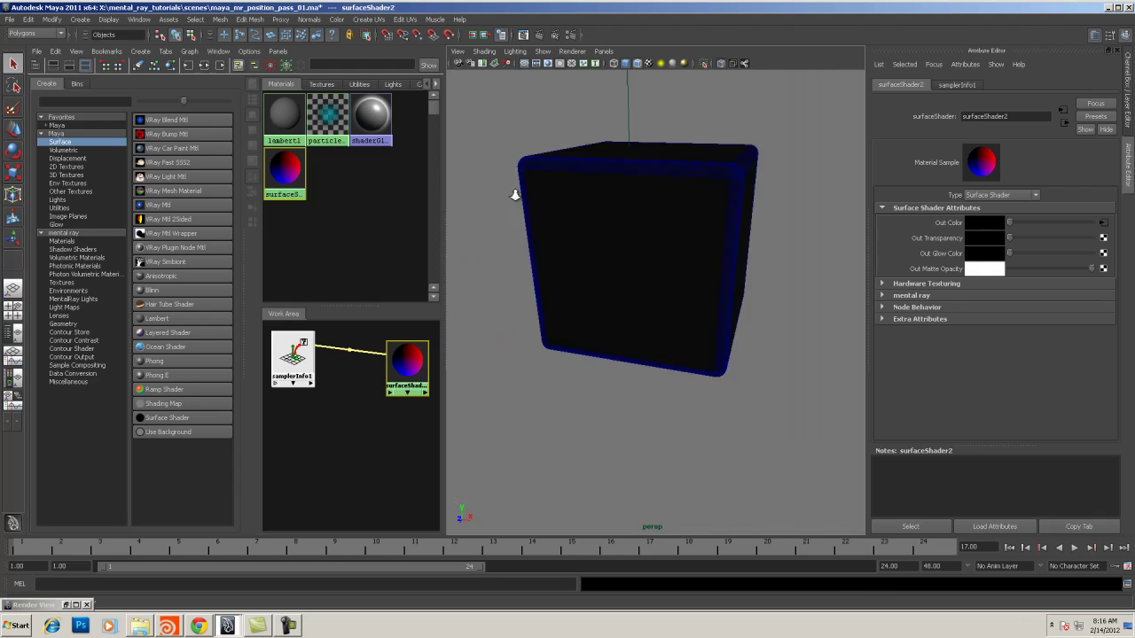
scroll(596, 216, down, 5)
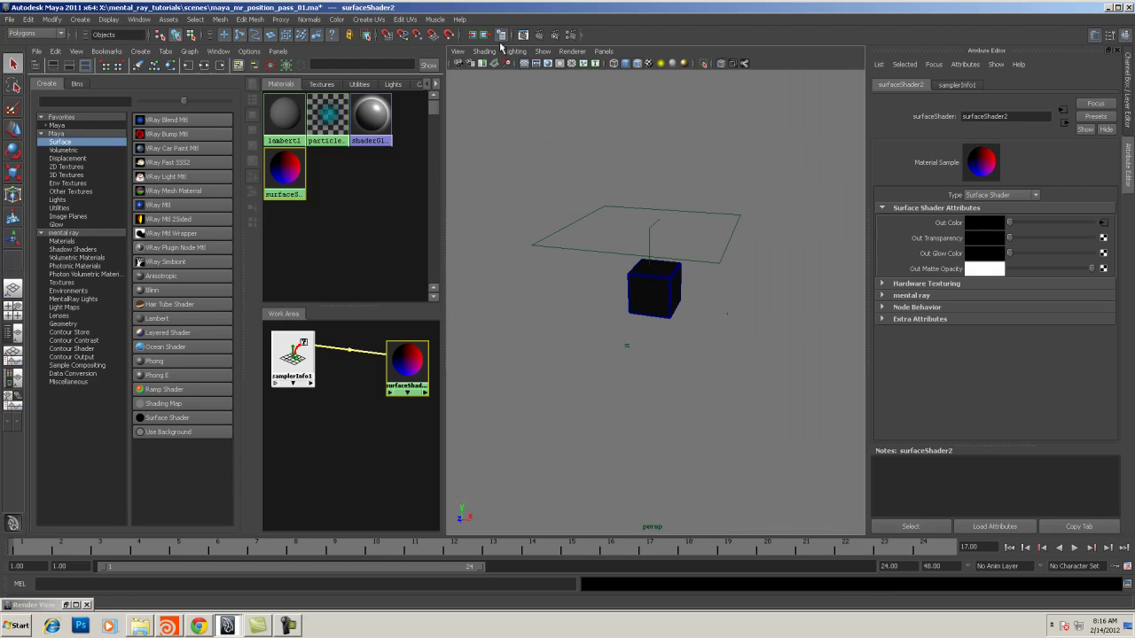
Show only polygon objects in the viewport
click(541, 52)
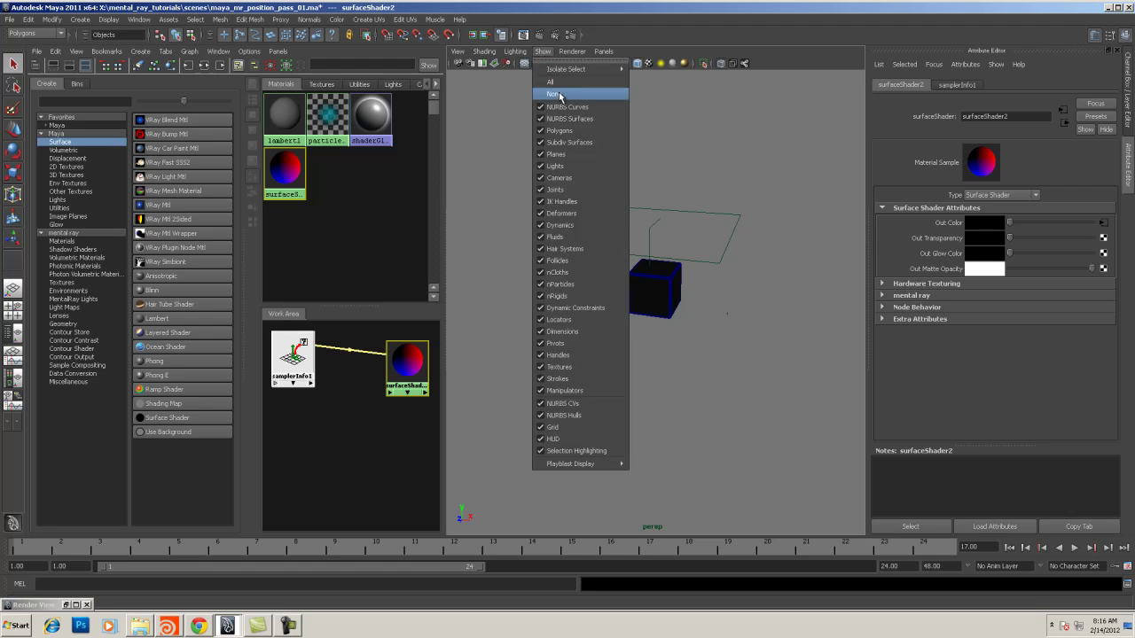
click(555, 93)
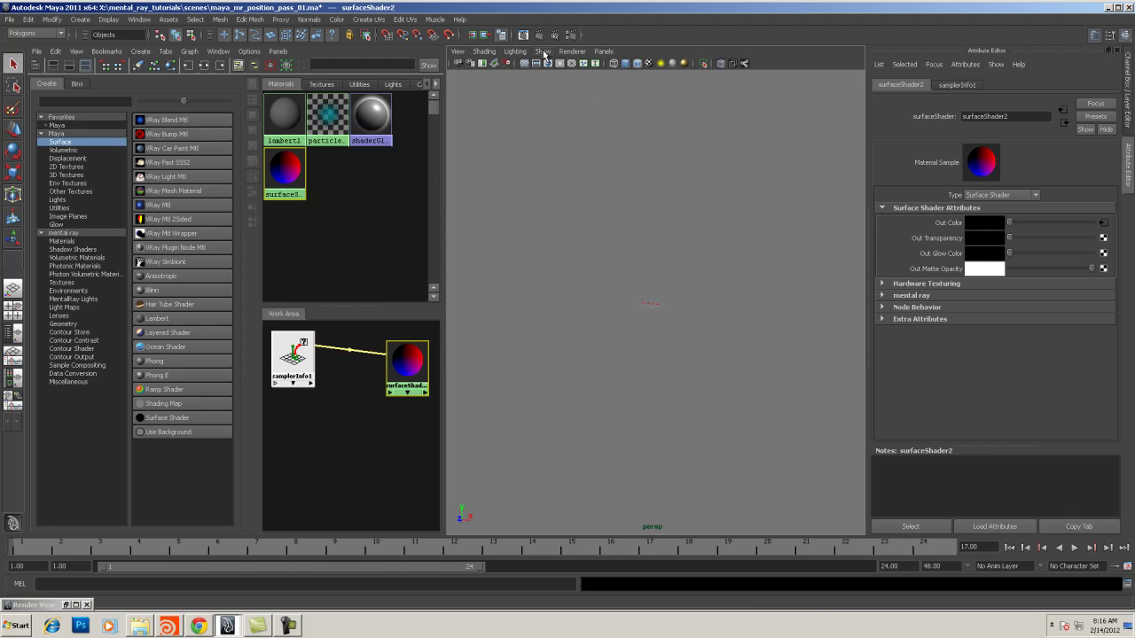
click(541, 52)
click(550, 131)
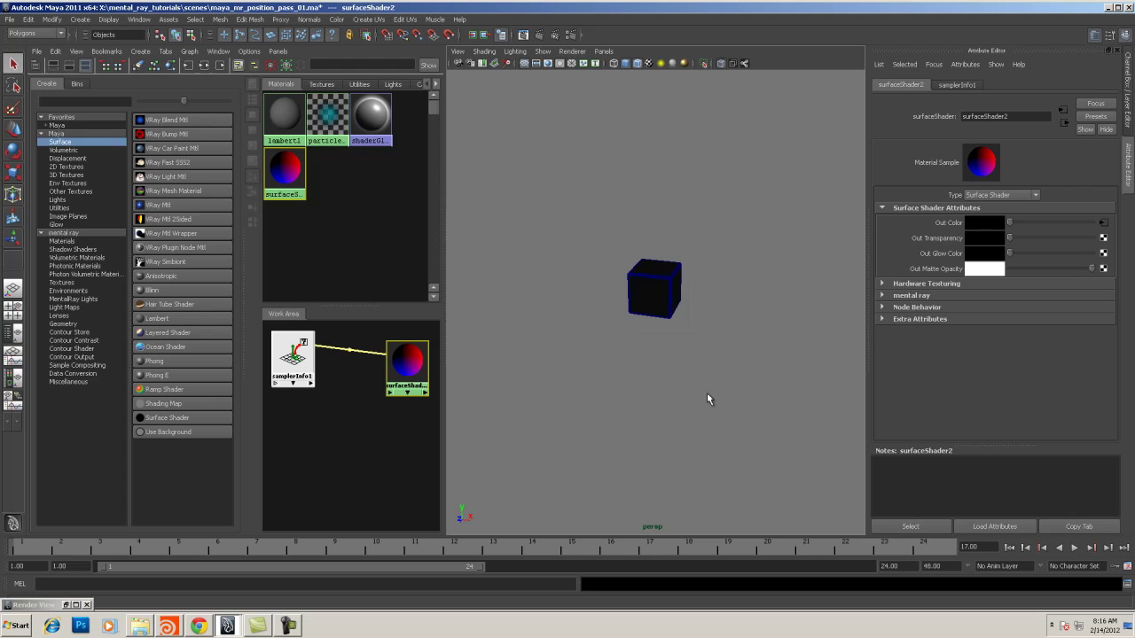
Assign surfaceShader2 to the selected cube
drag(707, 399, 625, 253)
right_click(404, 359)
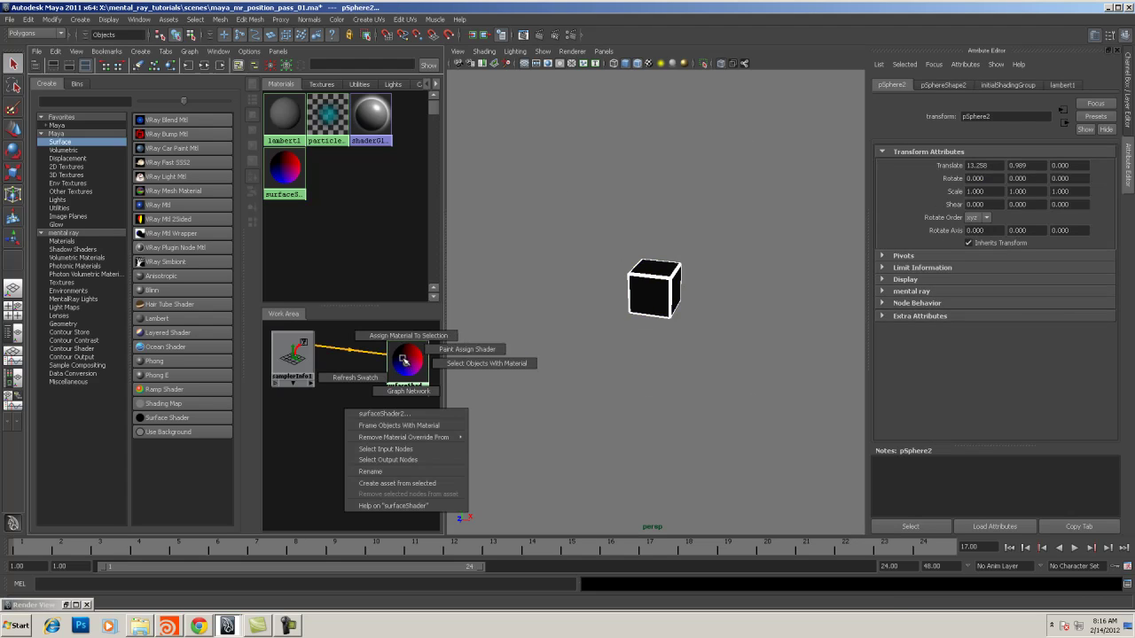
click(390, 335)
Switch the viewport to look through camera_still
click(603, 51)
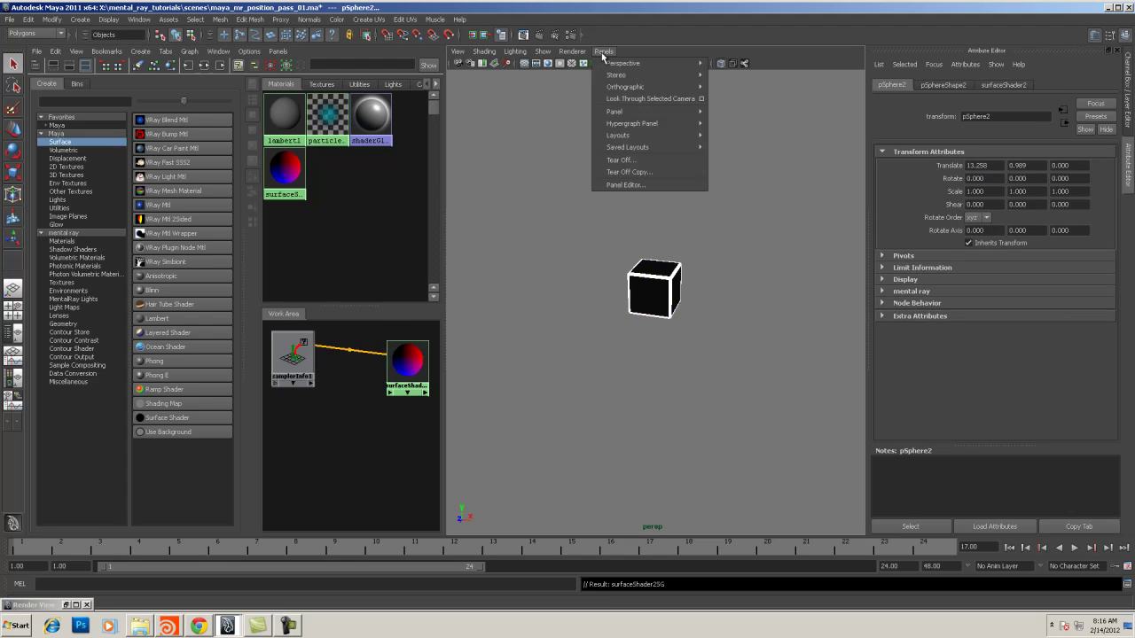
click(603, 54)
click(603, 51)
Start a test render from camera_still in the Render View
click(725, 64)
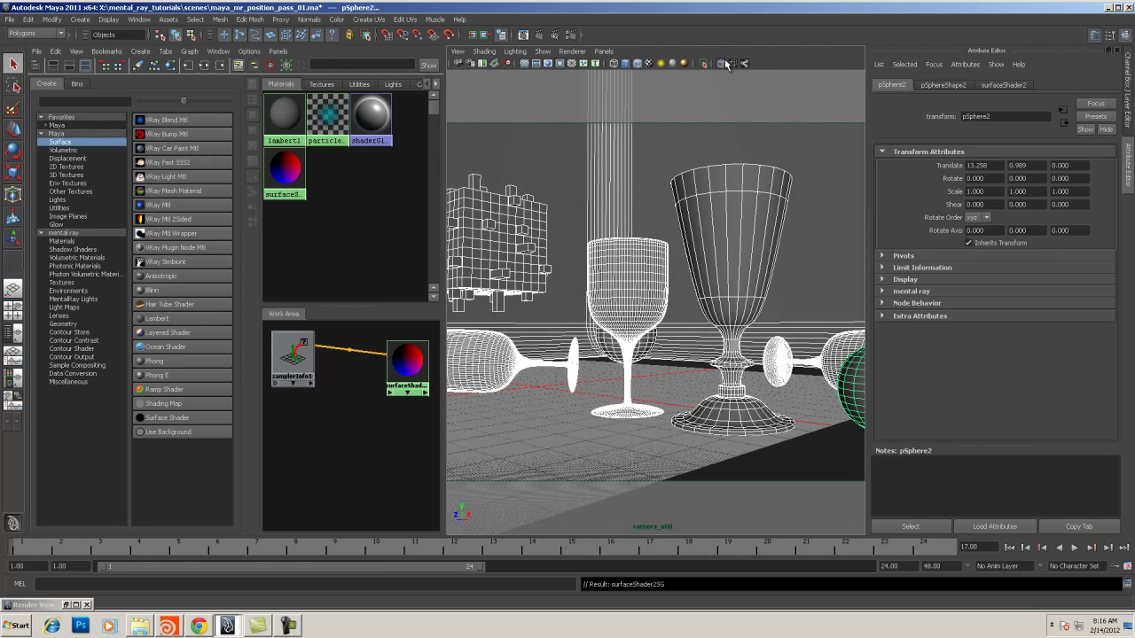
click(523, 36)
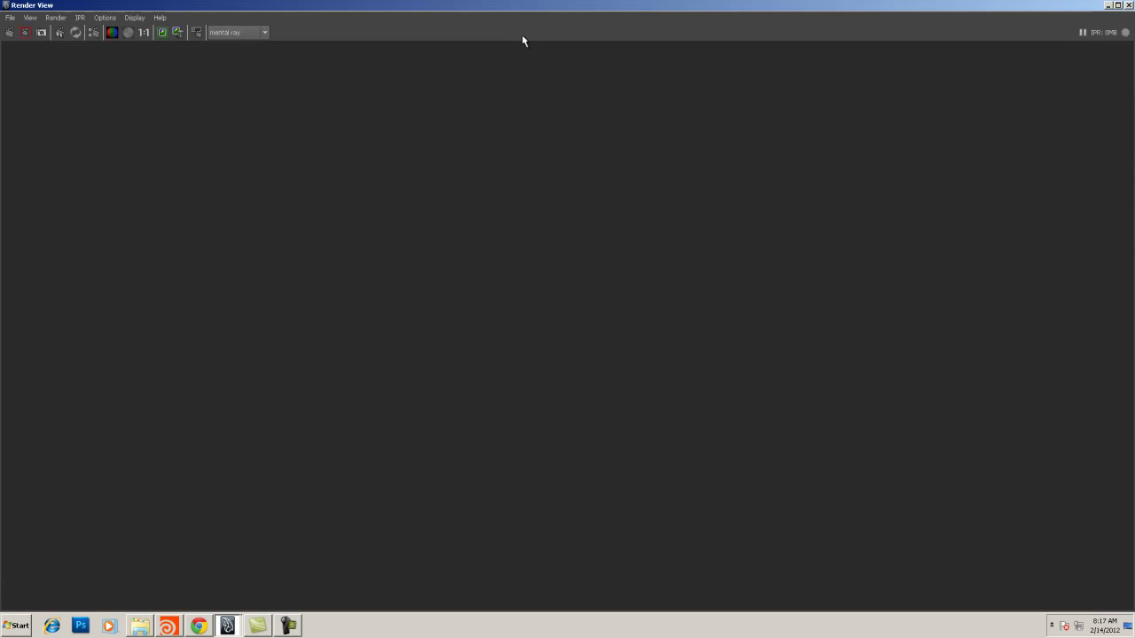
click(58, 19)
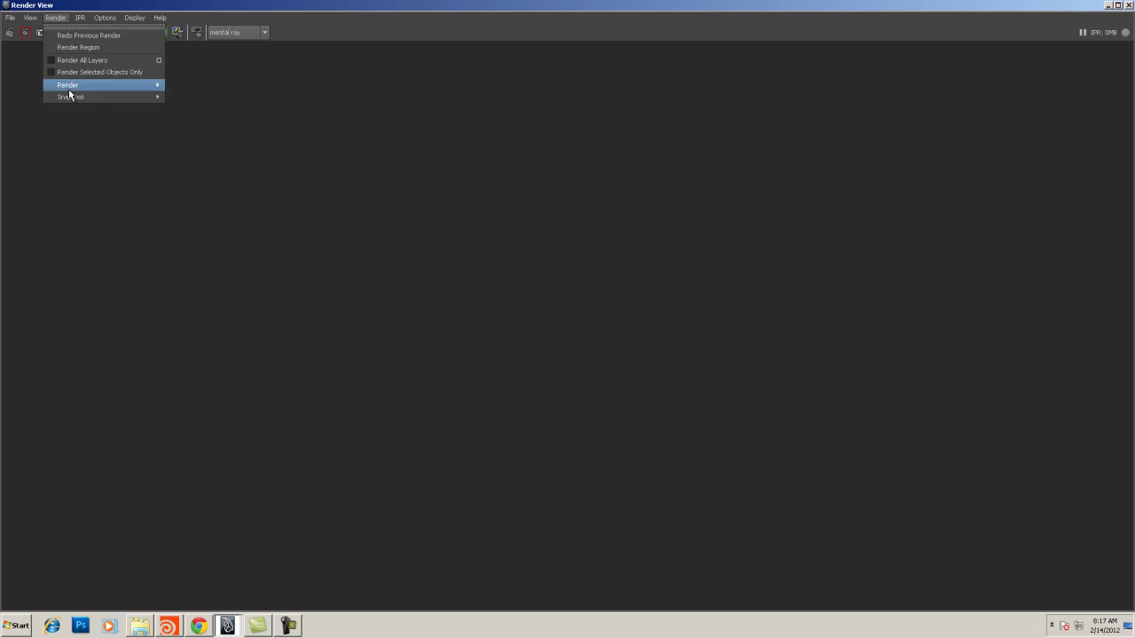
mouse_move(71, 86)
click(238, 102)
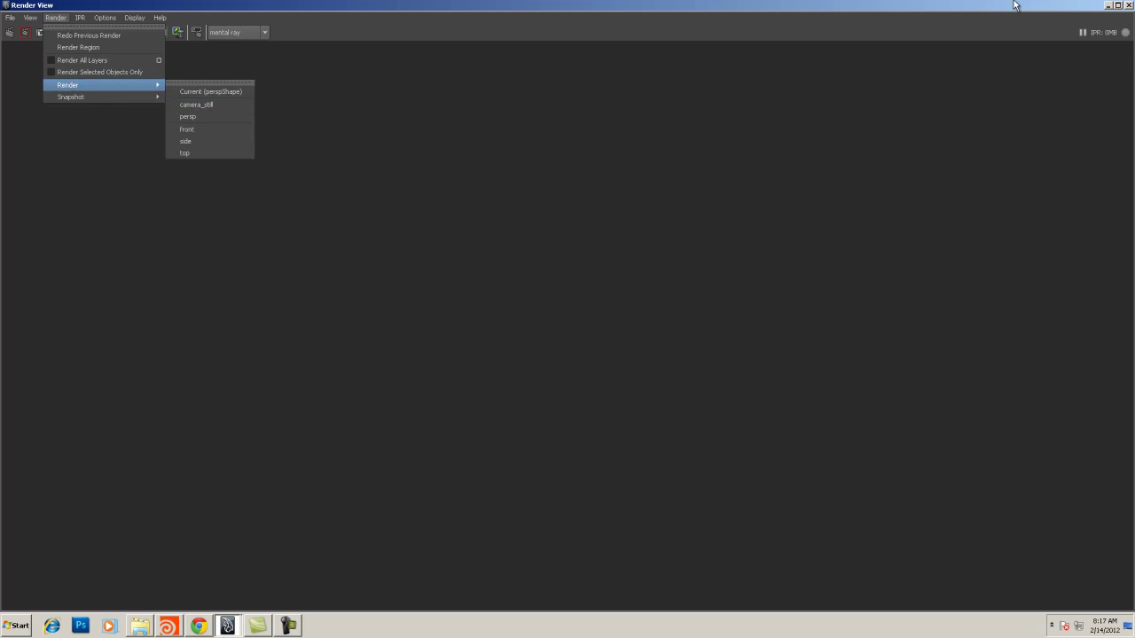
click(1108, 5)
Set Quality Max Sample Level to 2 and Multi-Pixel Filtering to Gauss
click(573, 37)
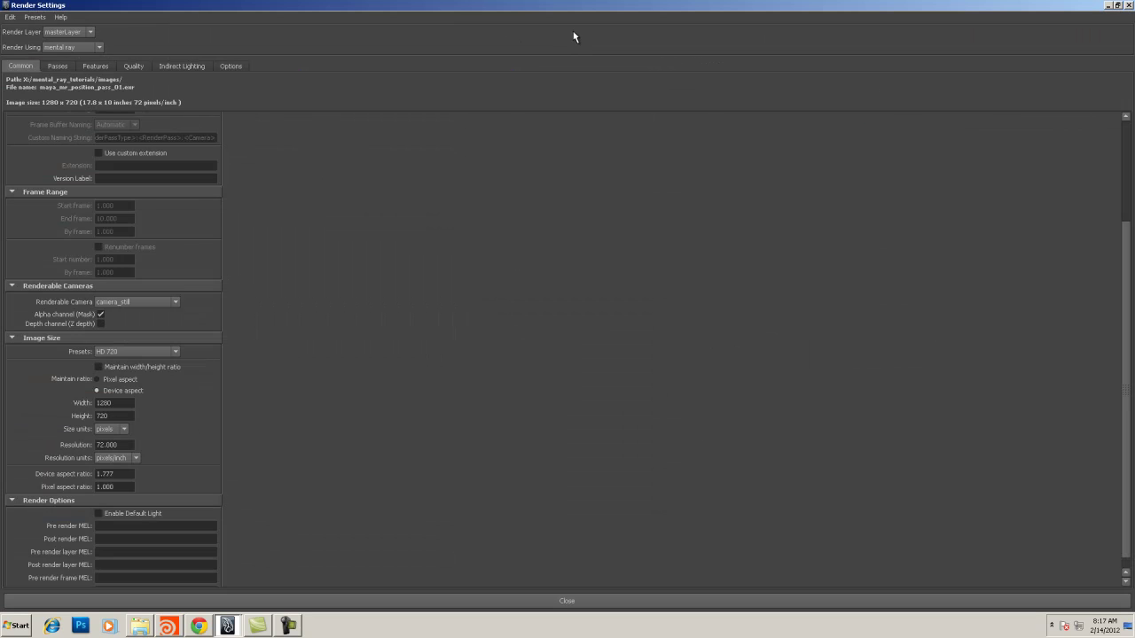
click(180, 67)
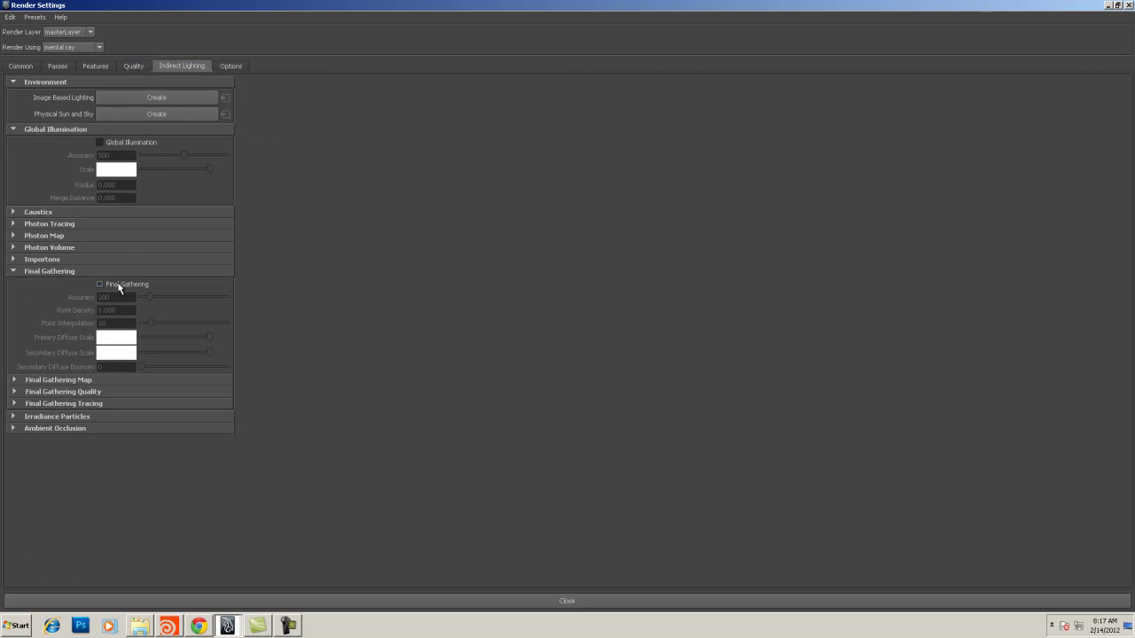
click(133, 68)
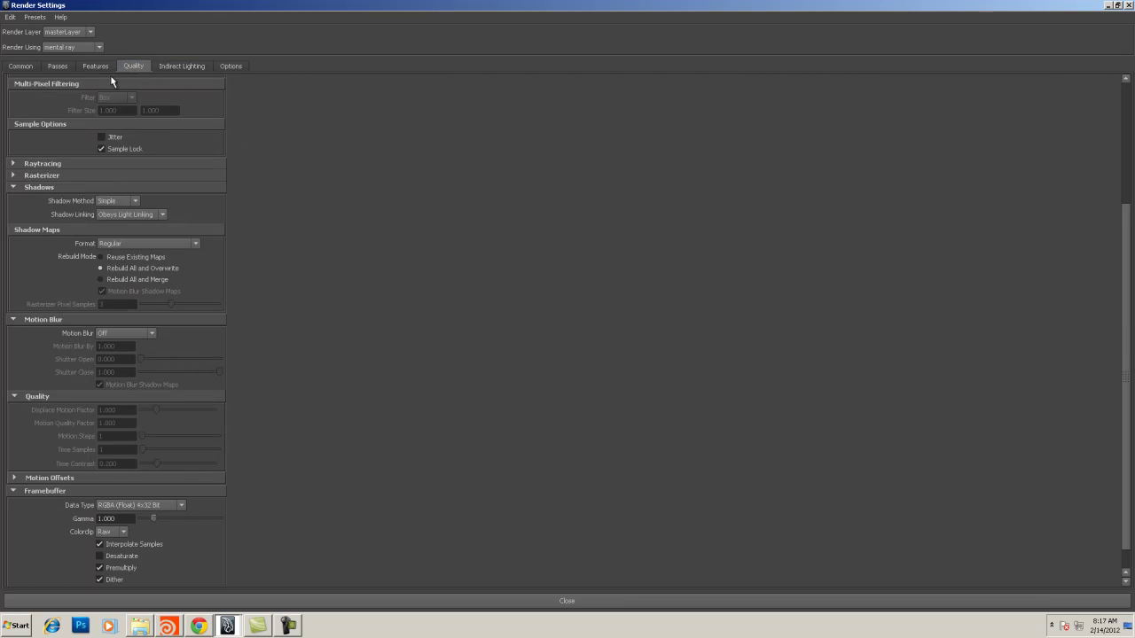
click(1126, 96)
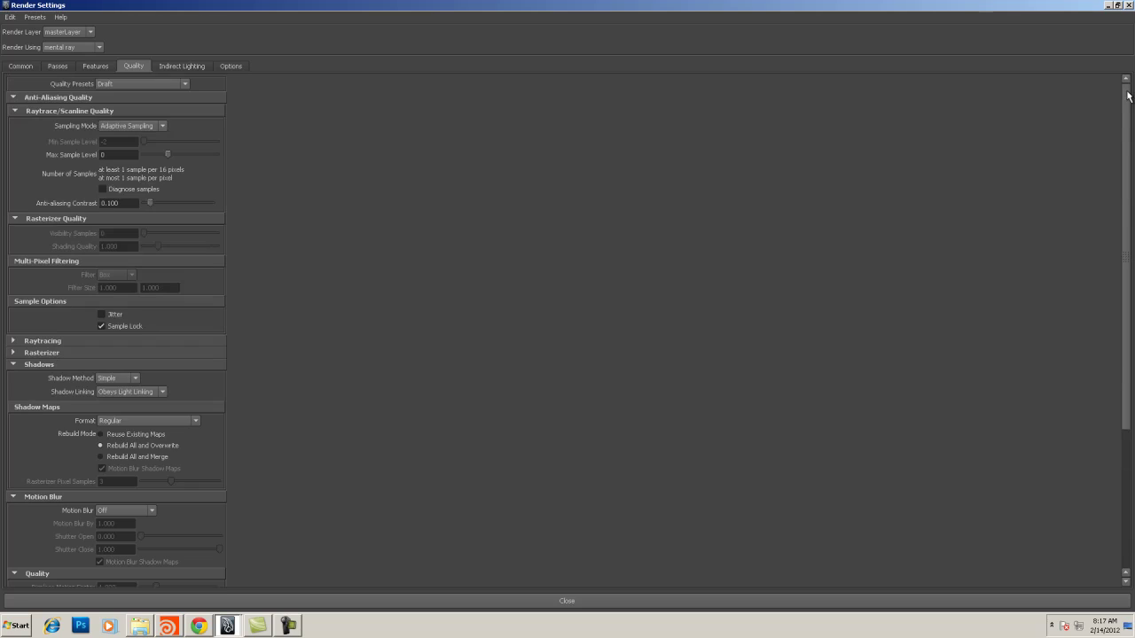
double_click(119, 155)
text(2)
key(Tab)
click(118, 278)
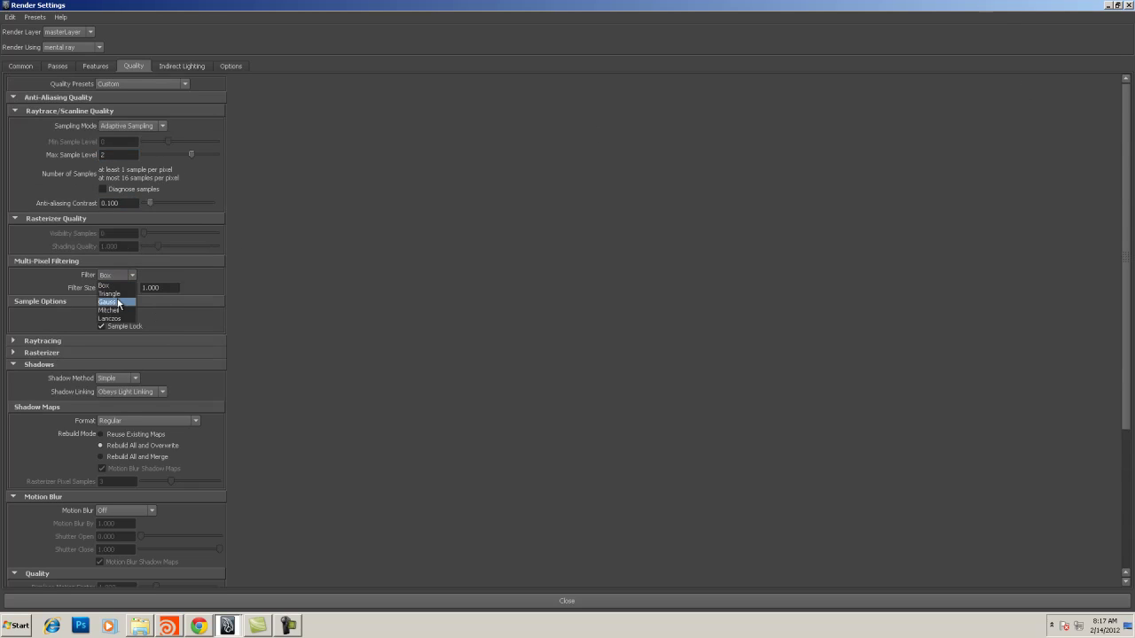
click(119, 297)
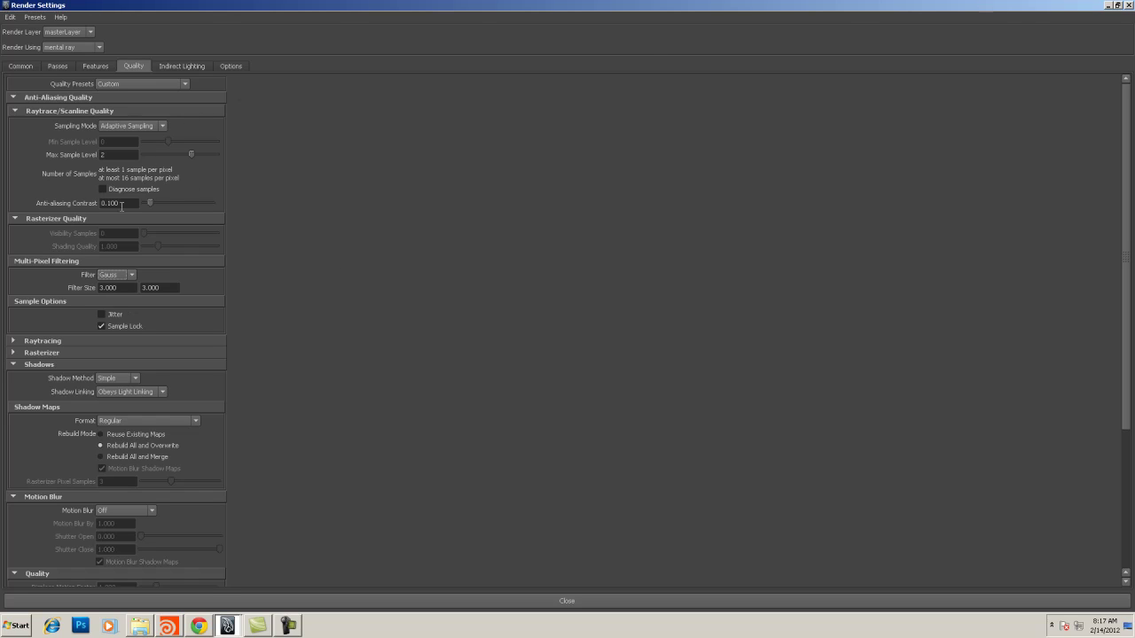
Close Render Settings and render frame 17 from camera_still at 1280 x 720
click(1129, 6)
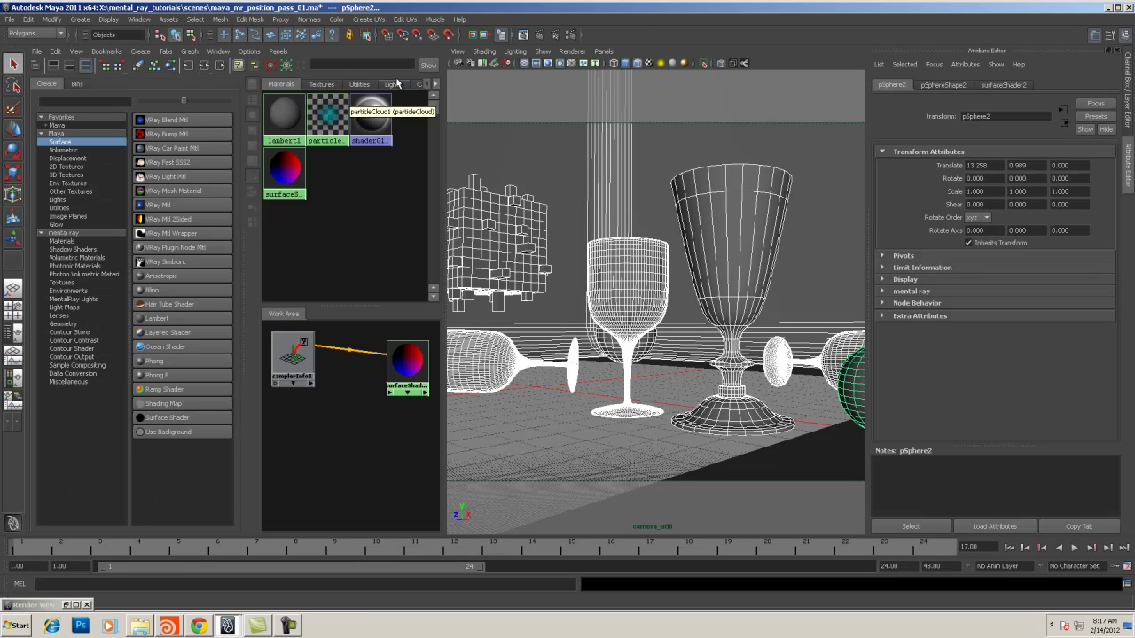
click(523, 35)
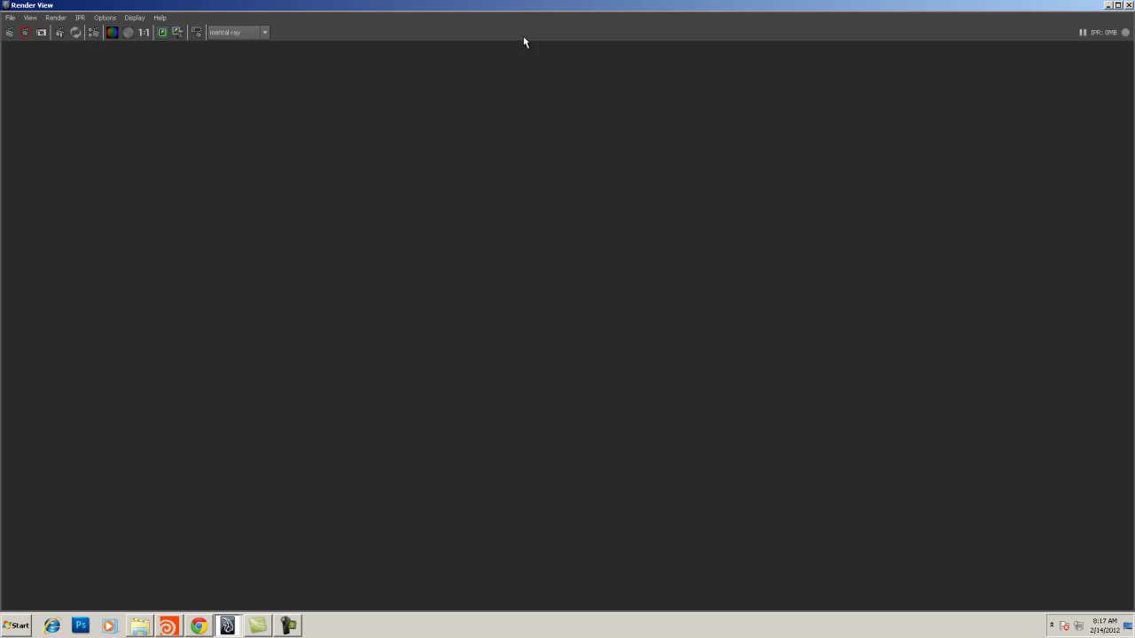
click(56, 18)
mouse_move(60, 85)
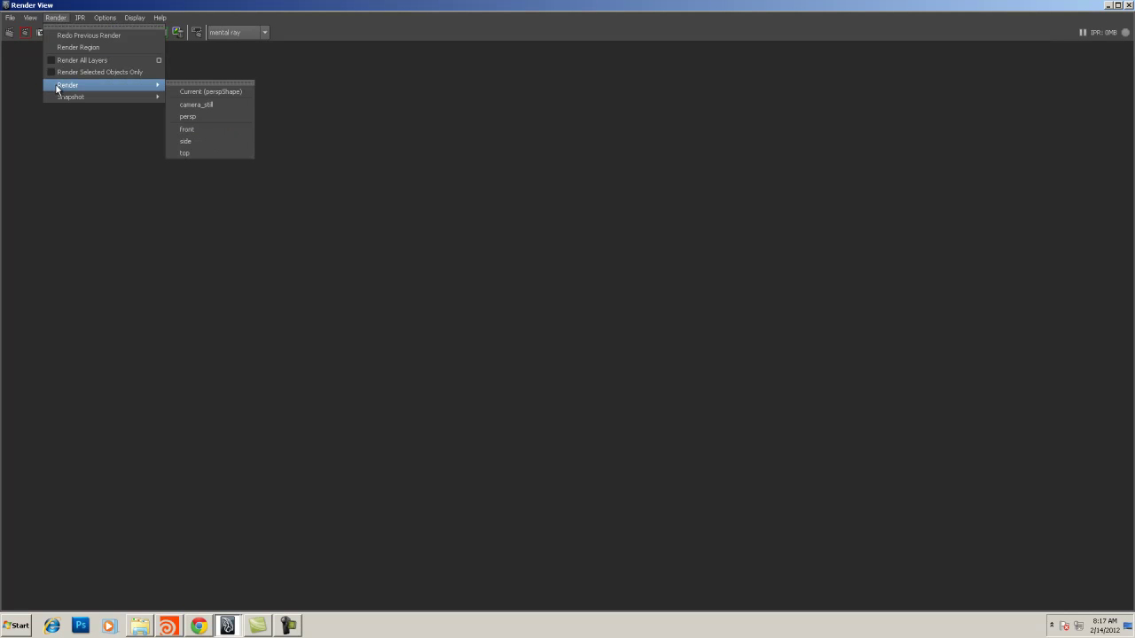
click(221, 105)
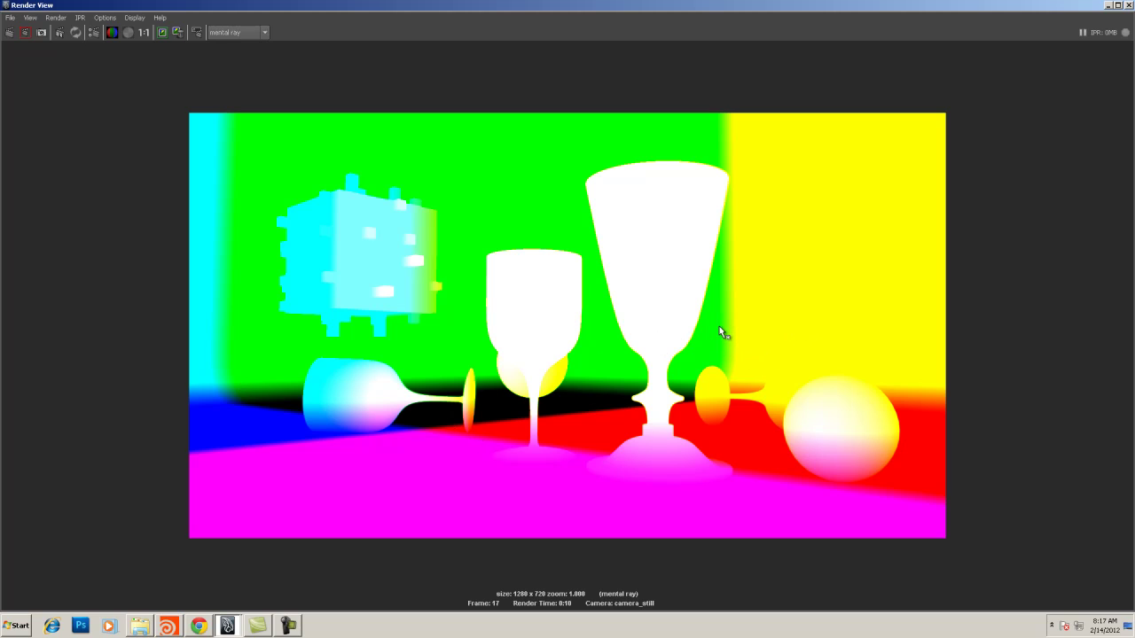
Launch Nuke 6.3v1, cancel a Read node's file browser, and bring up Maya's windows
click(19, 626)
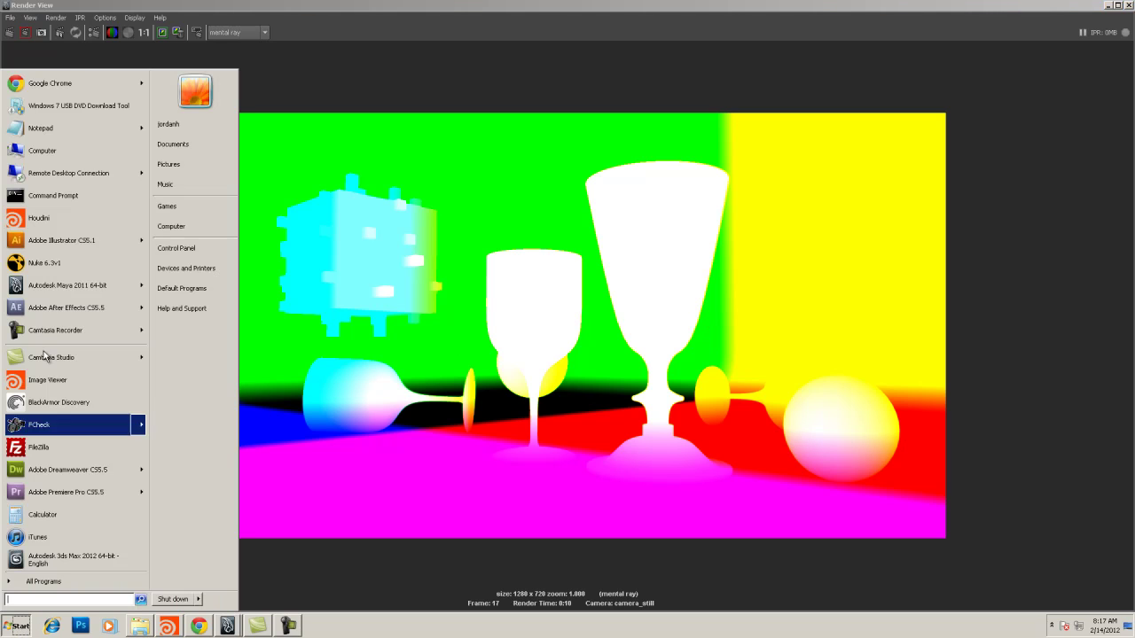
click(53, 264)
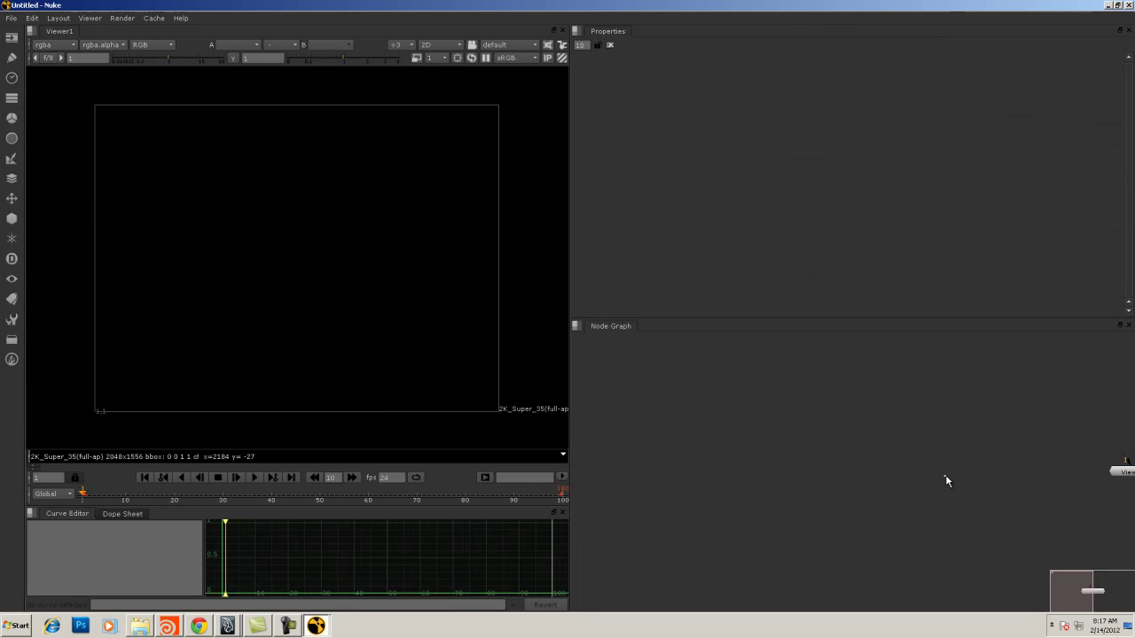
key(Tab)
text(read)
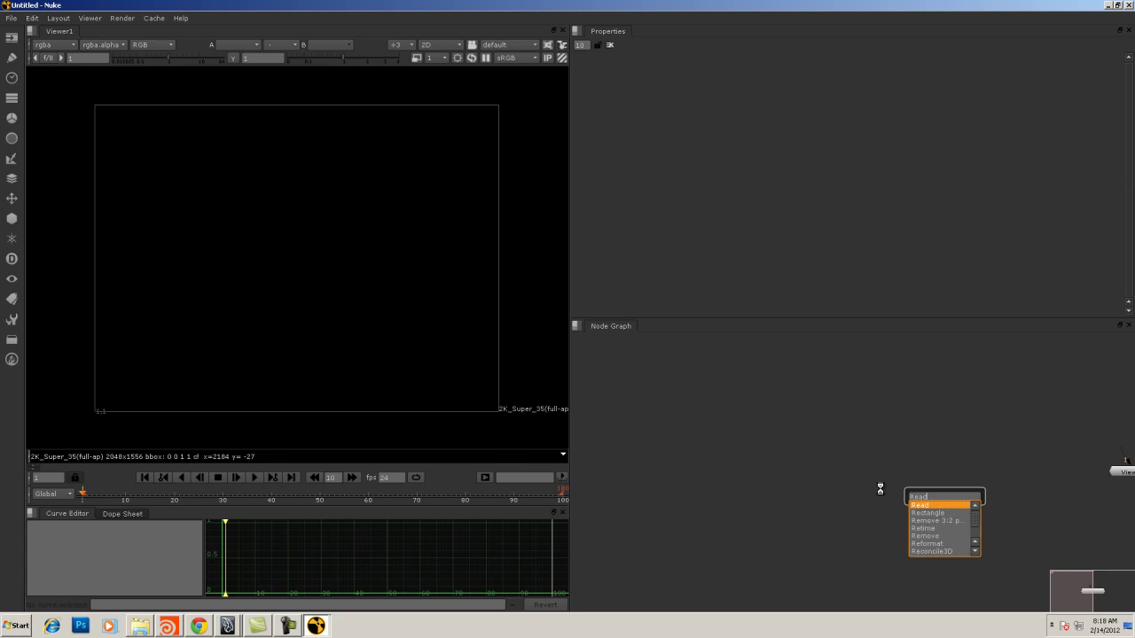
key(Return)
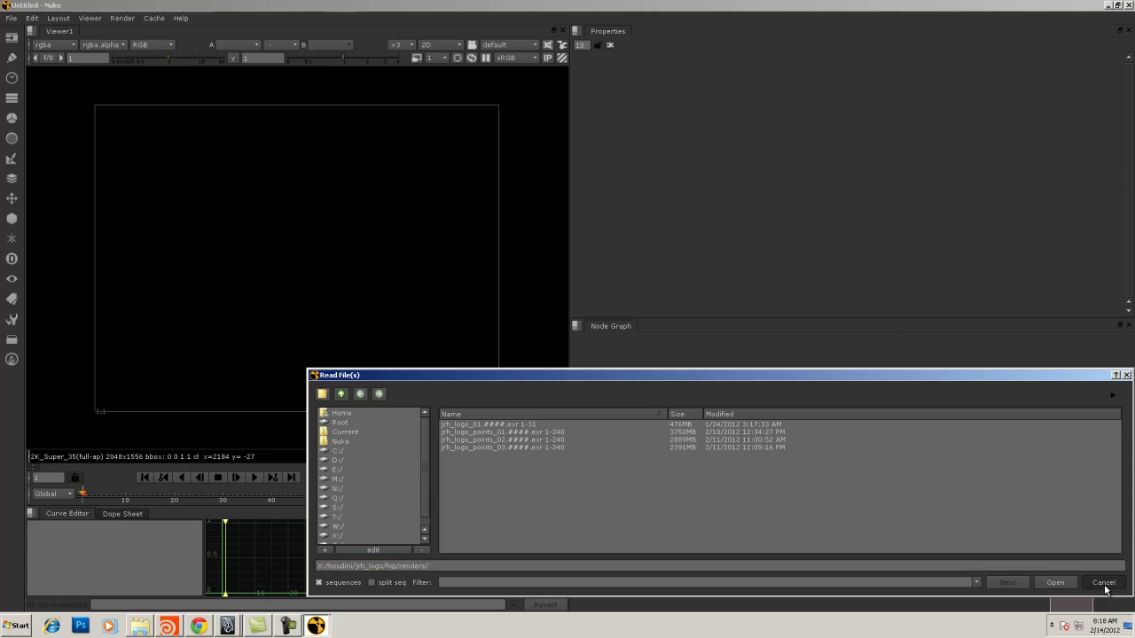
click(1103, 583)
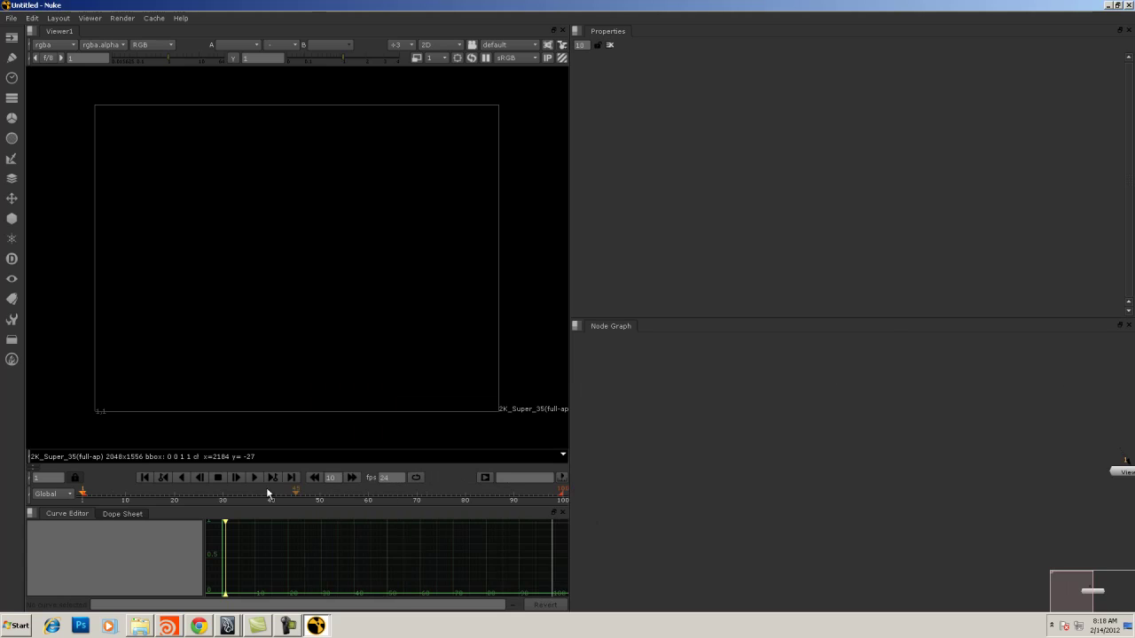
click(229, 626)
Set the Maya project to X:/mental_ray_tutorials, re-render, then open Windows Explorer
click(133, 603)
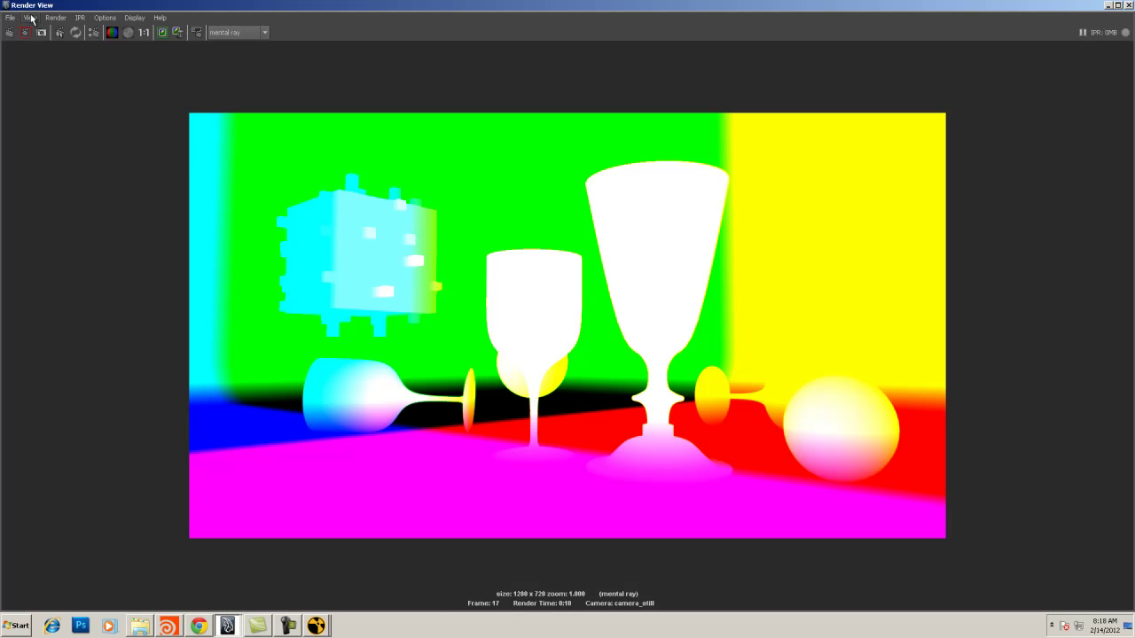
click(1108, 6)
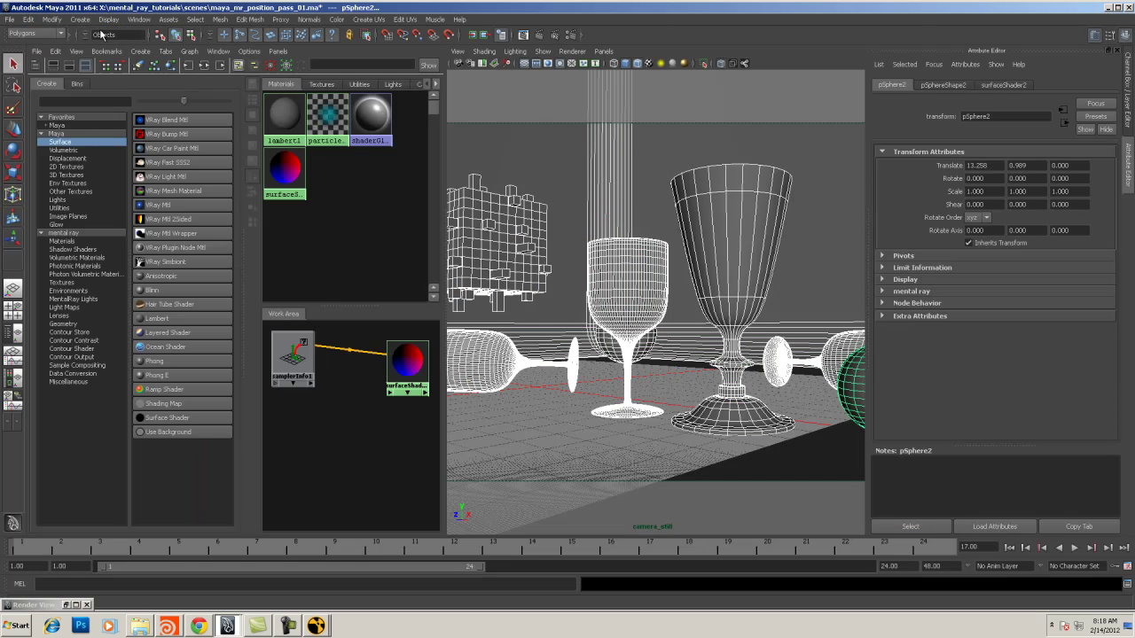
click(8, 21)
mouse_move(61, 257)
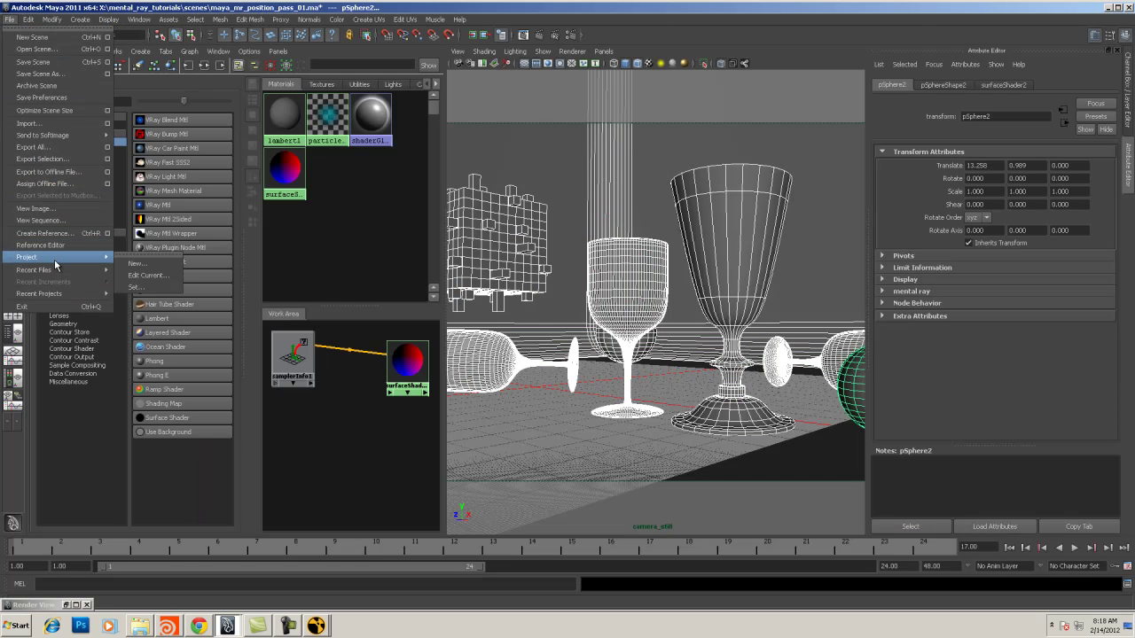
click(158, 288)
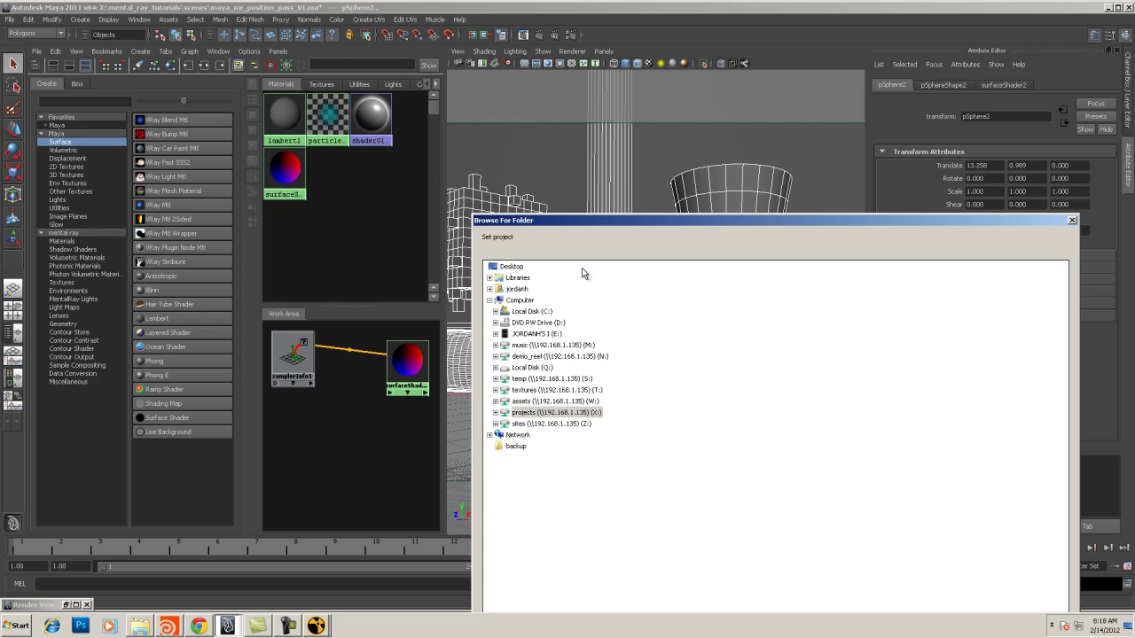
double_click(502, 415)
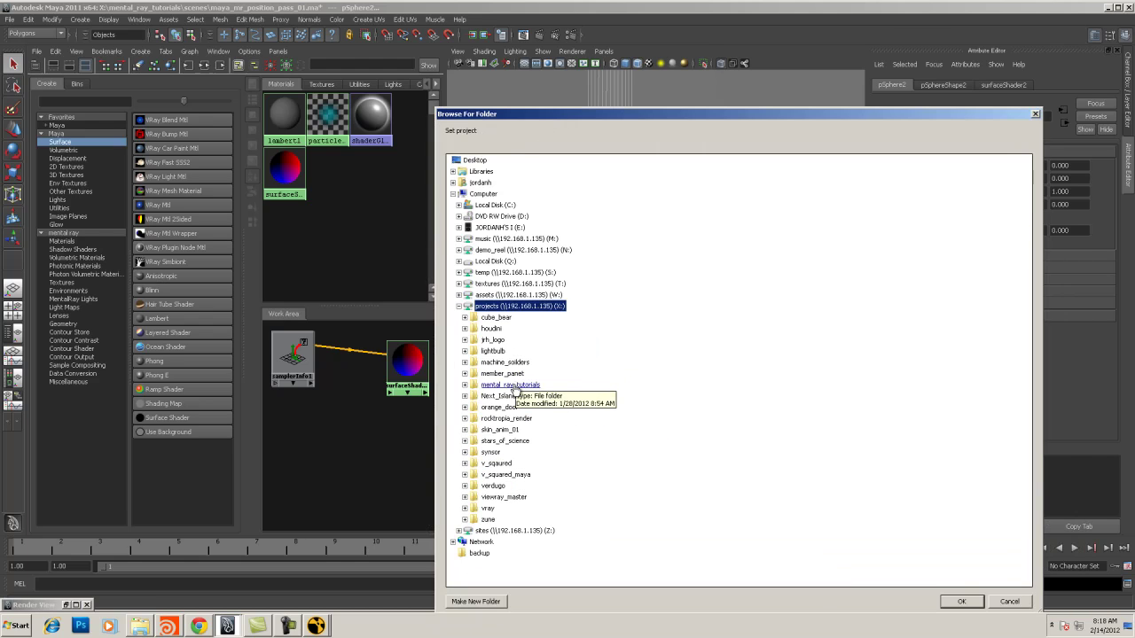
double_click(506, 384)
click(960, 602)
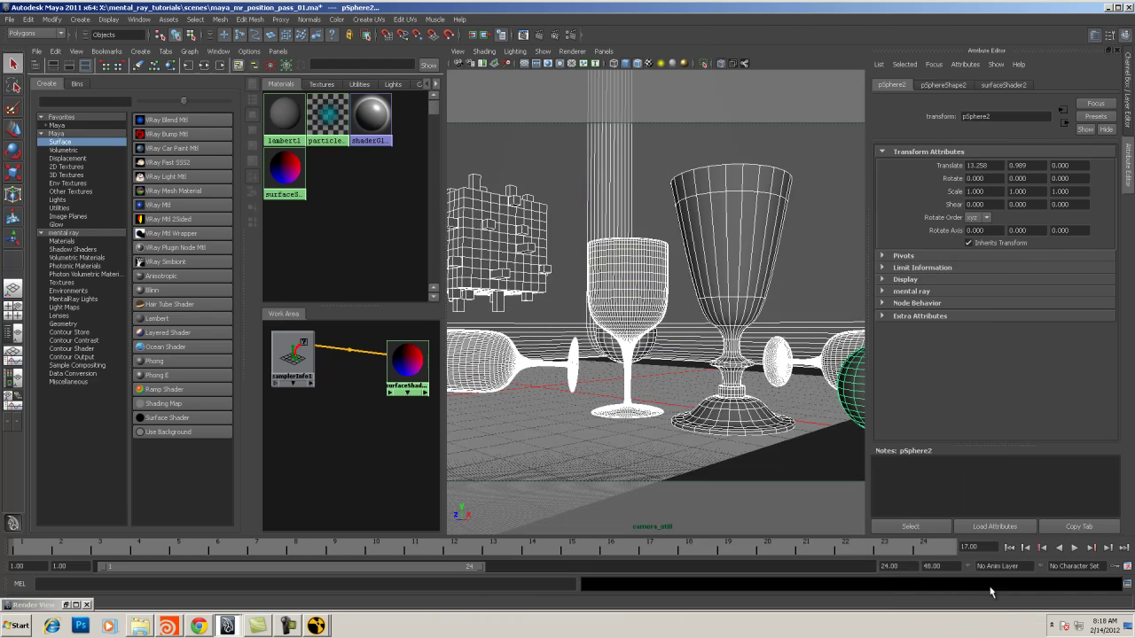
click(523, 36)
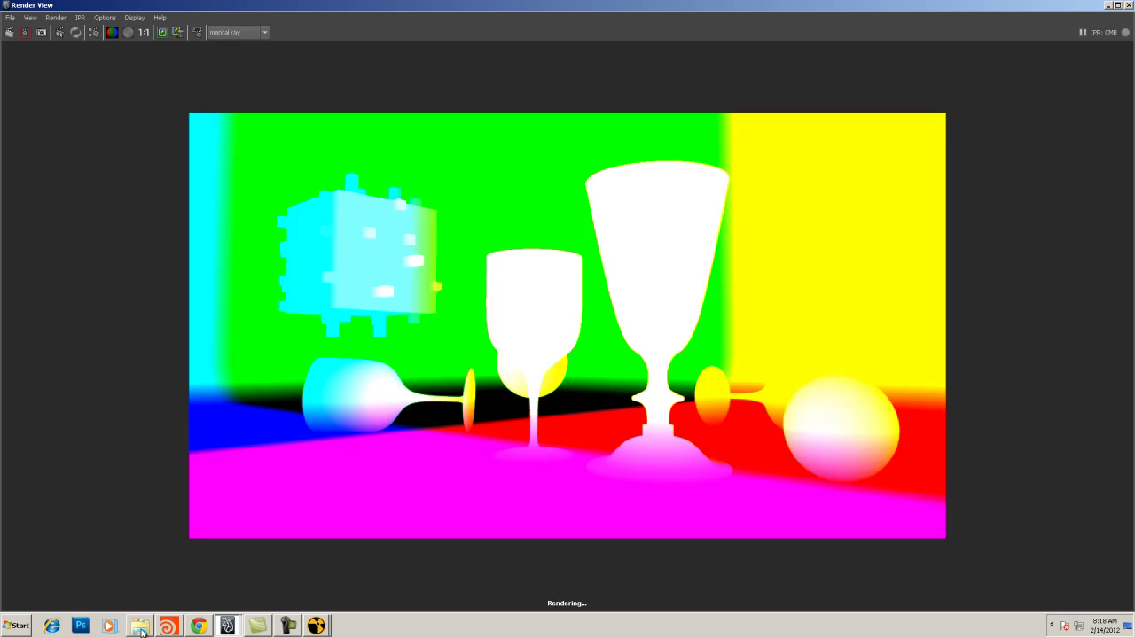
click(140, 626)
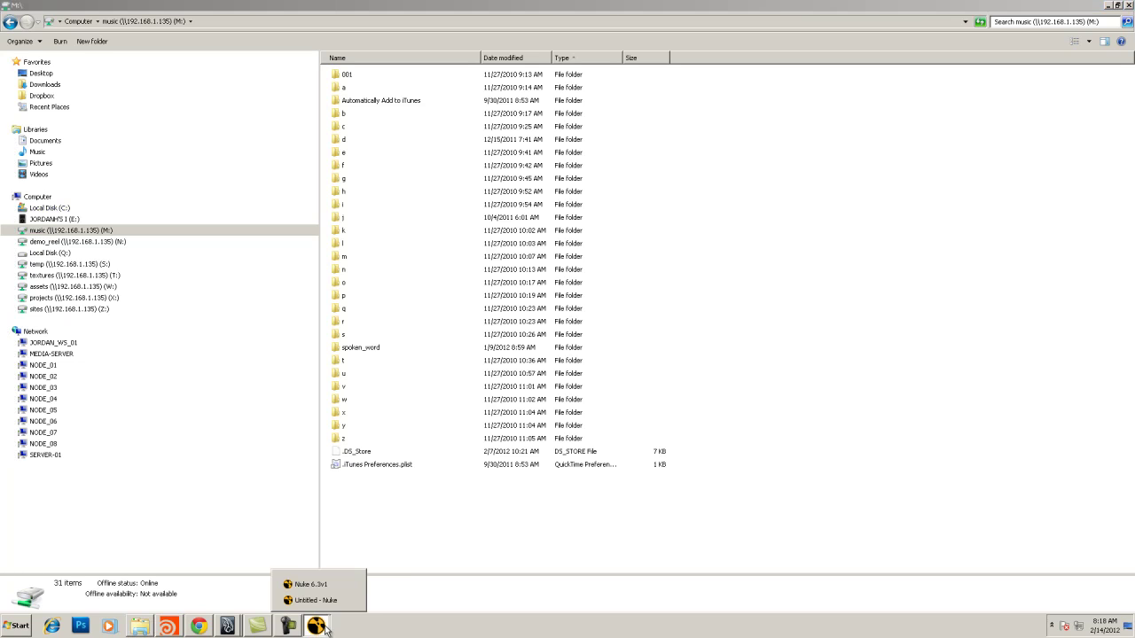
Read X:/mental_ray_tutorials/images/tmp/maya_mr_position_pass_01.exr into Read1 and view it
click(328, 605)
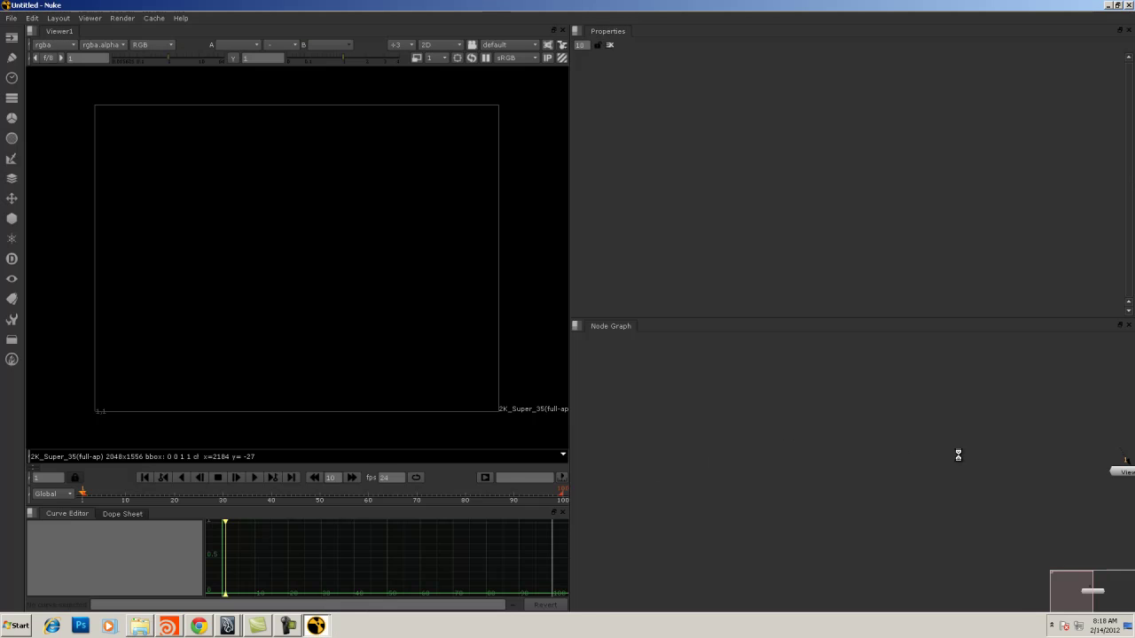
key(r)
click(341, 362)
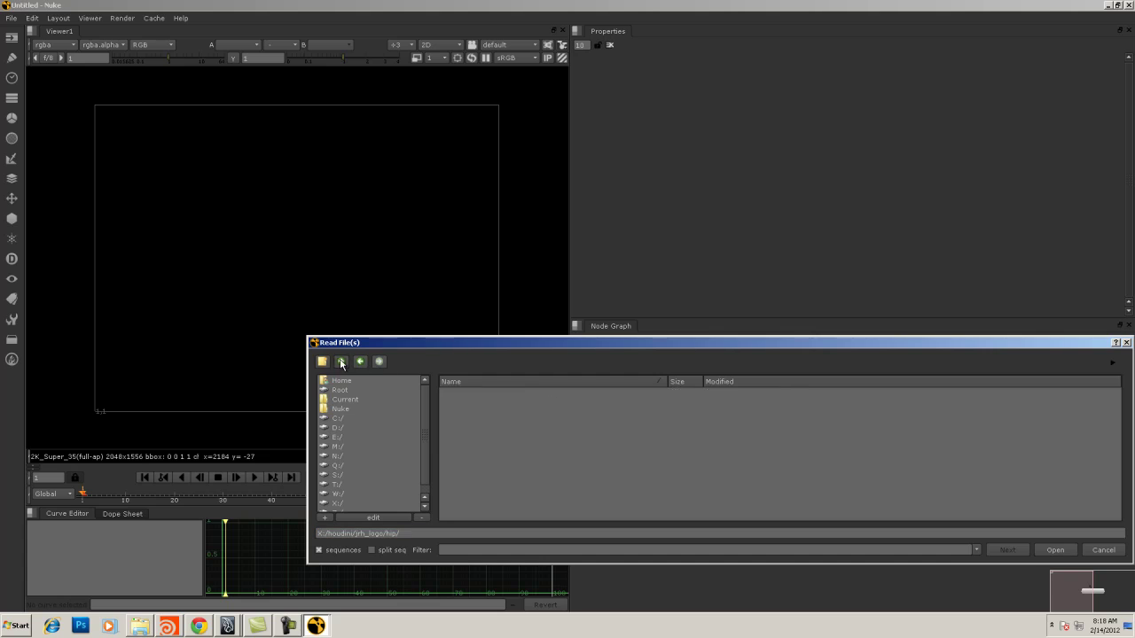
click(337, 502)
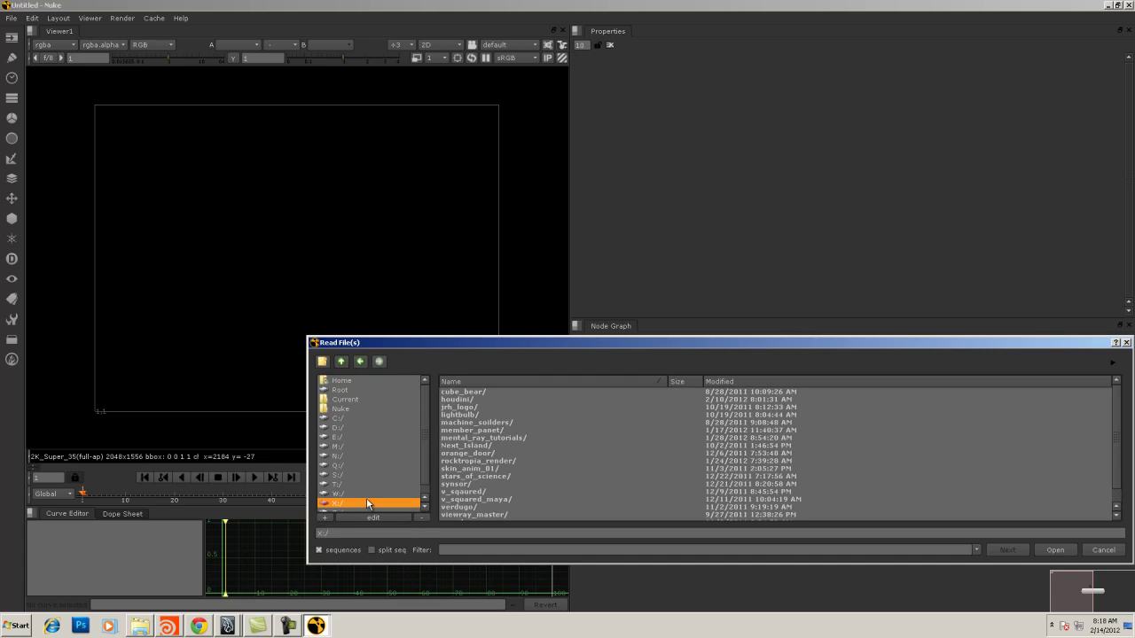
drag(498, 342, 434, 177)
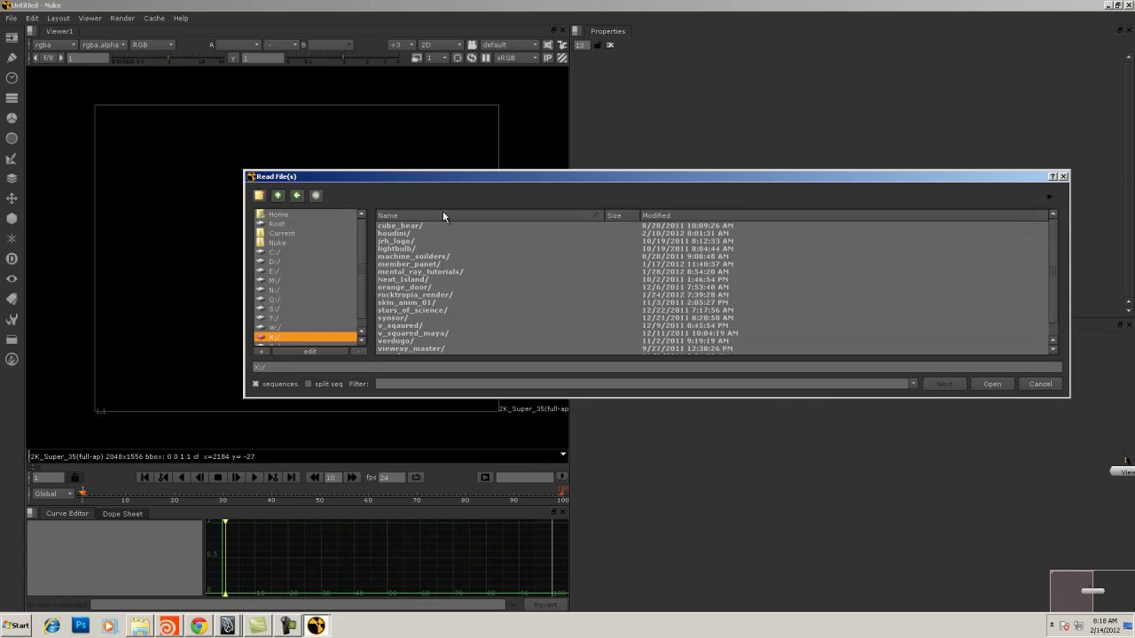
double_click(448, 272)
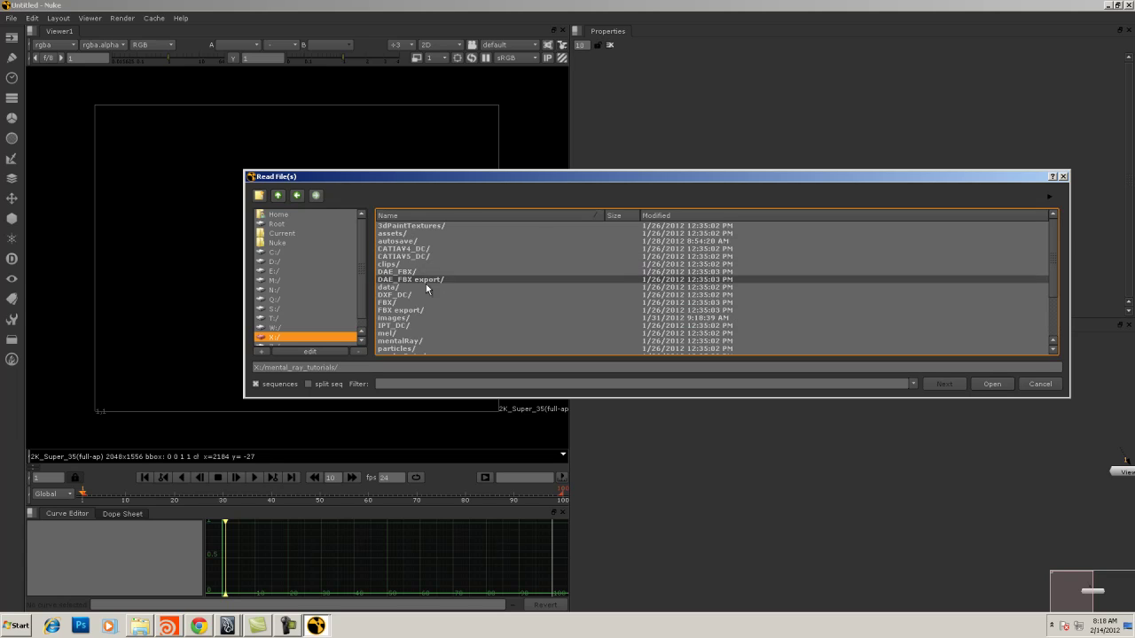
double_click(439, 319)
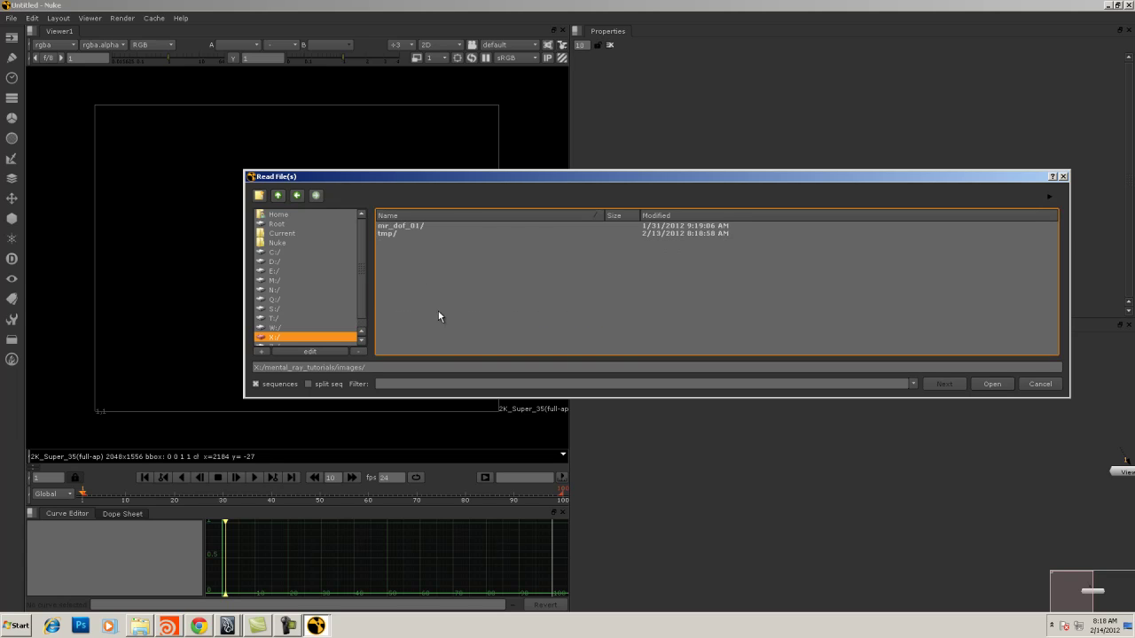
double_click(403, 234)
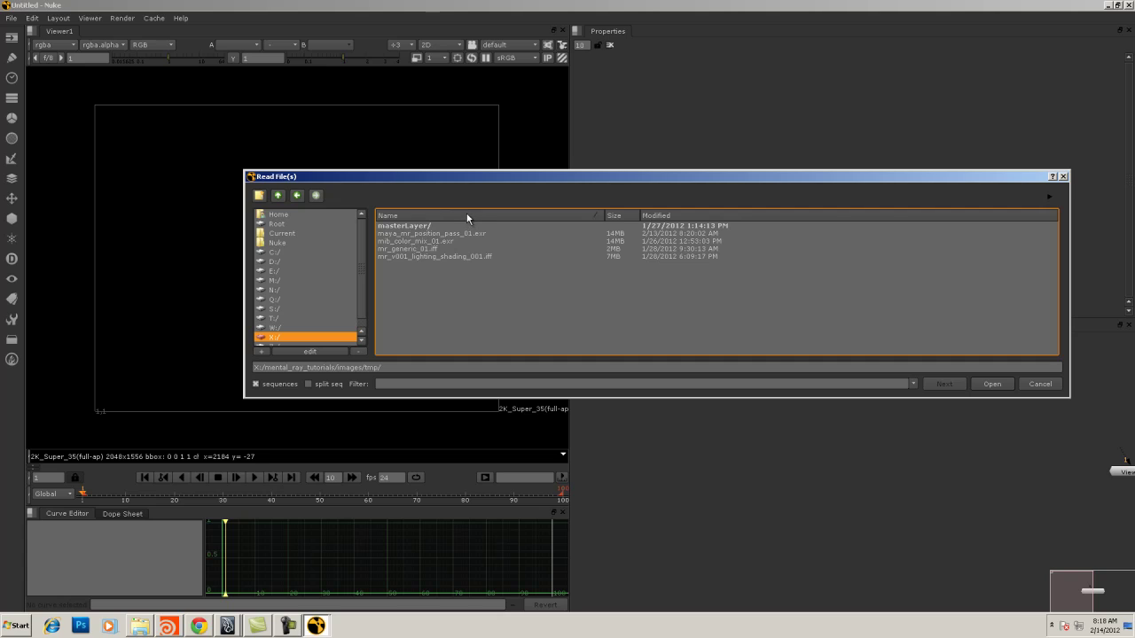
click(467, 234)
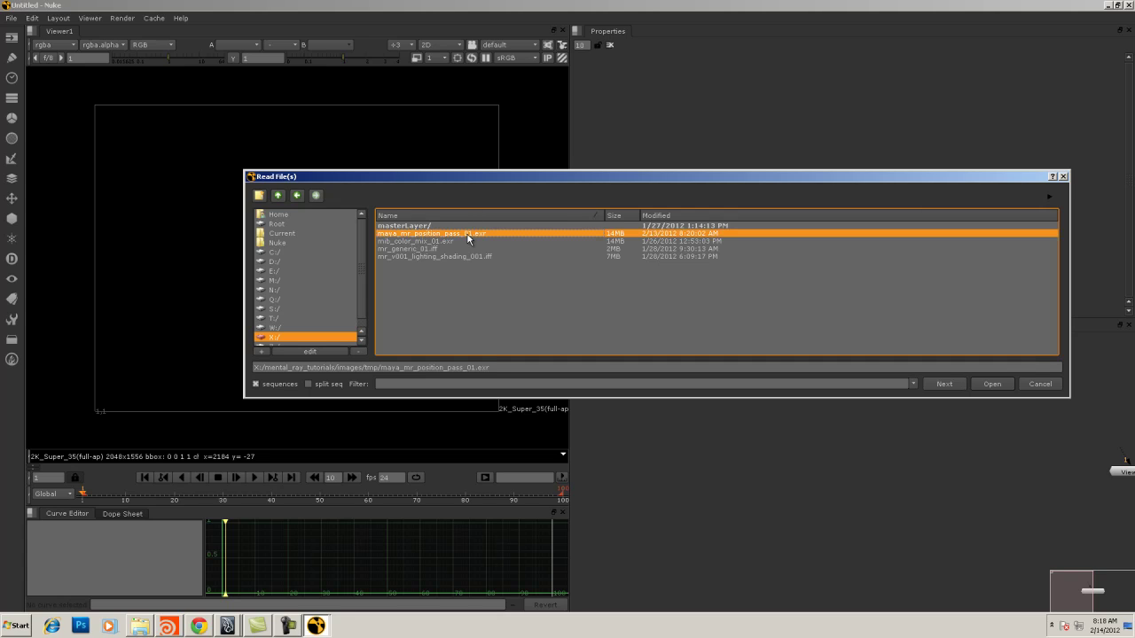
click(990, 385)
key(1)
click(800, 369)
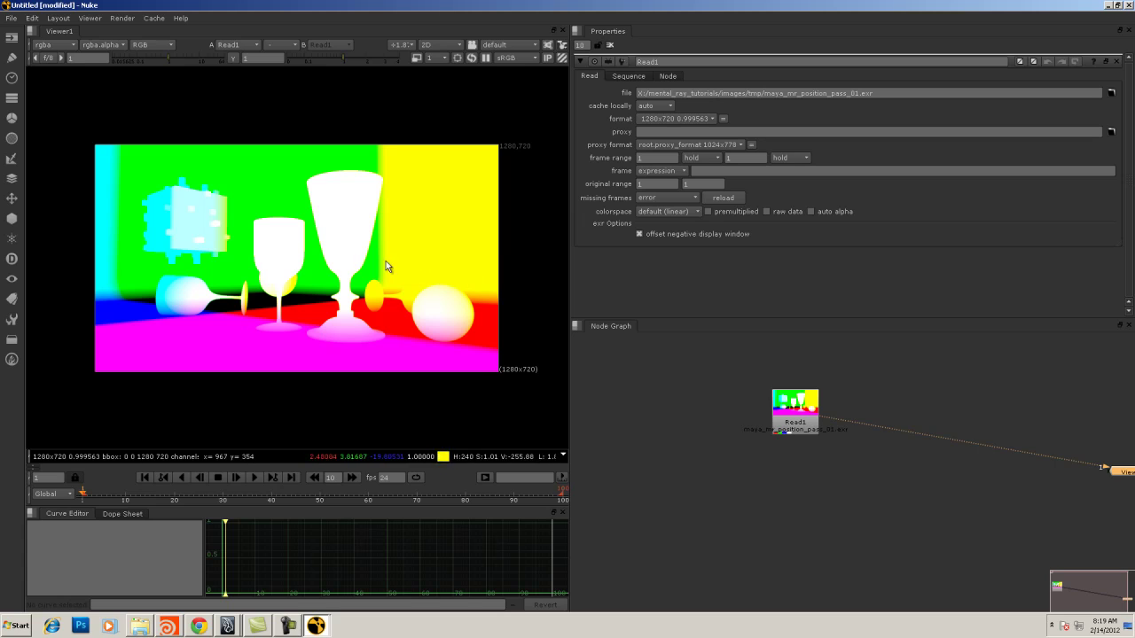
Pan the node graph and line Read1 up directly above Viewer1
middle_drag(880, 431, 1014, 418)
scroll(966, 483, down, 2)
scroll(966, 492, up, 2)
middle_drag(967, 492, 670, 538)
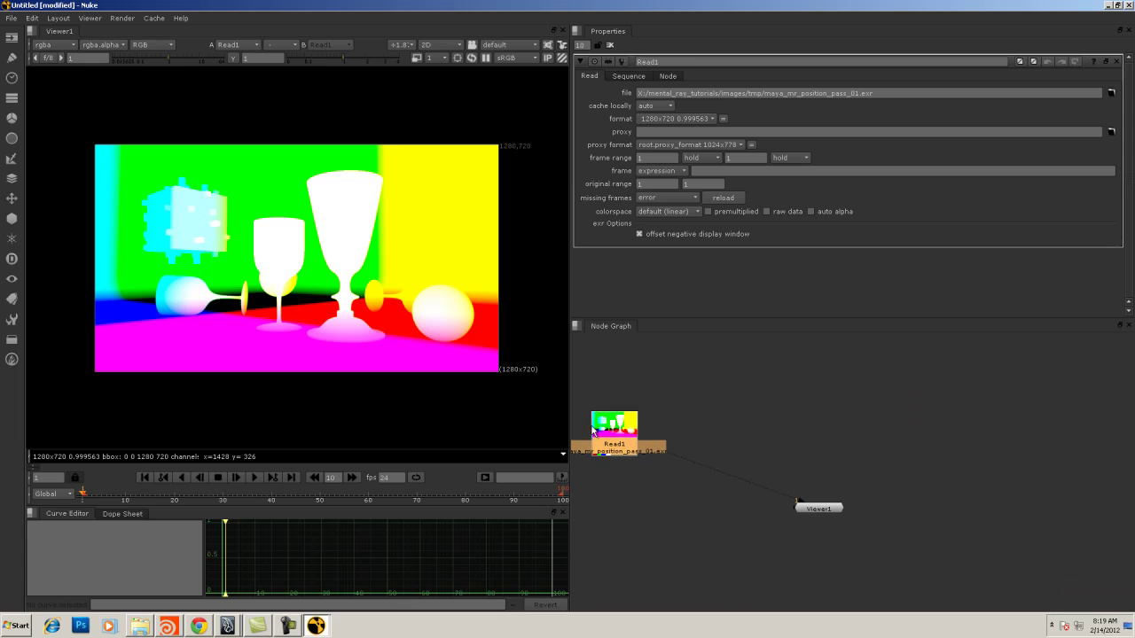
drag(618, 444, 823, 444)
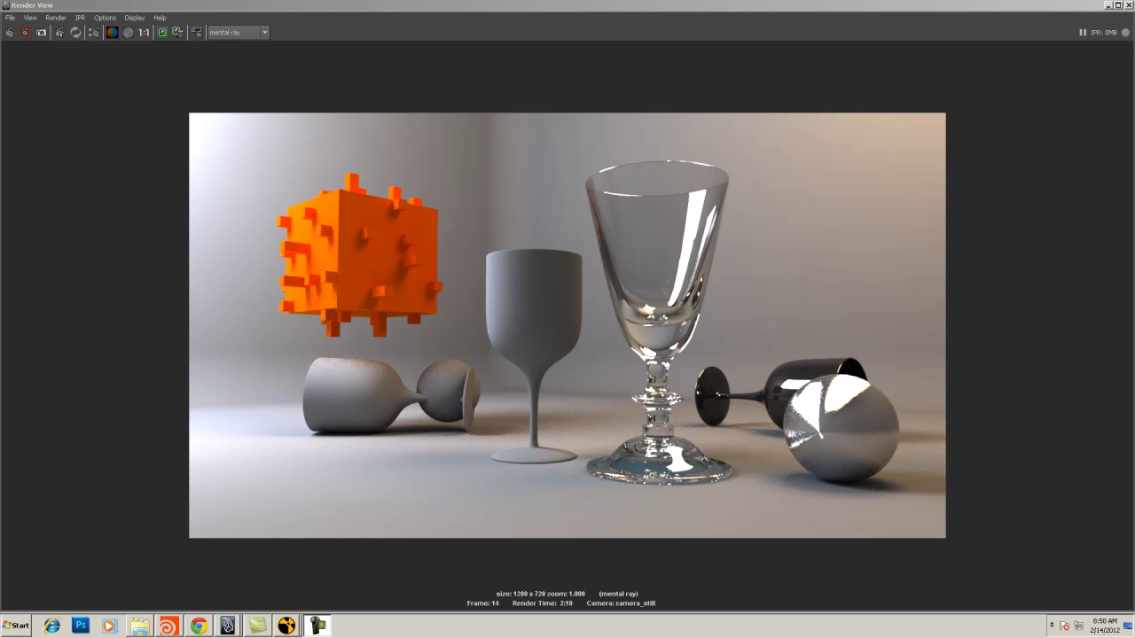
Bring Nuke forward, then move the Explorer window aside to uncover the node graph
click(286, 626)
click(301, 604)
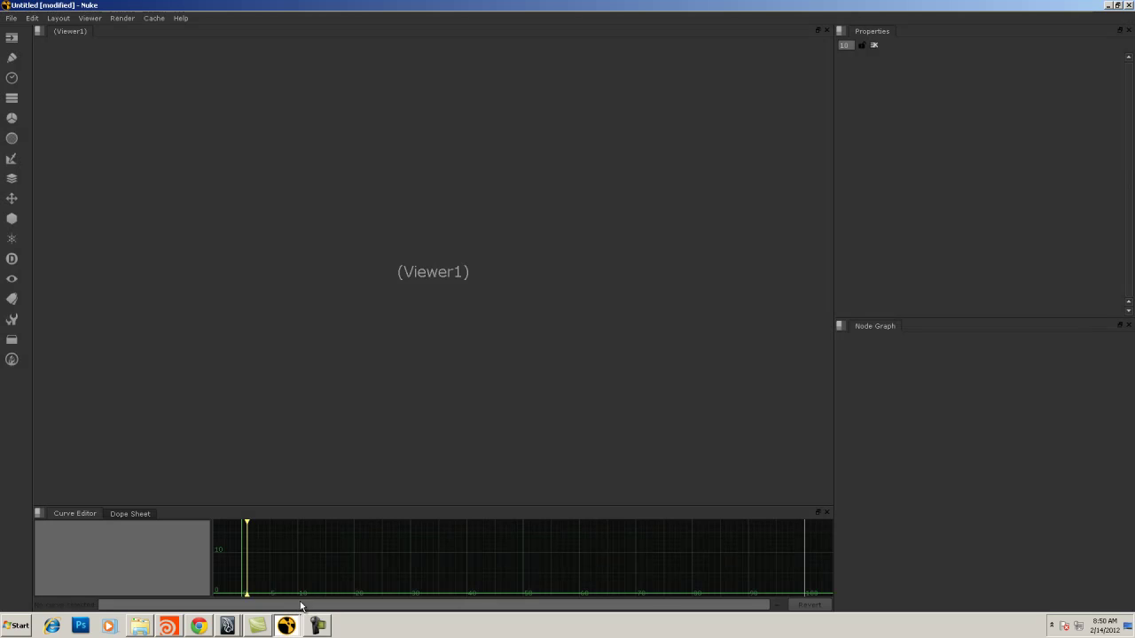
key(alt+Tab)
key(alt+Tab)
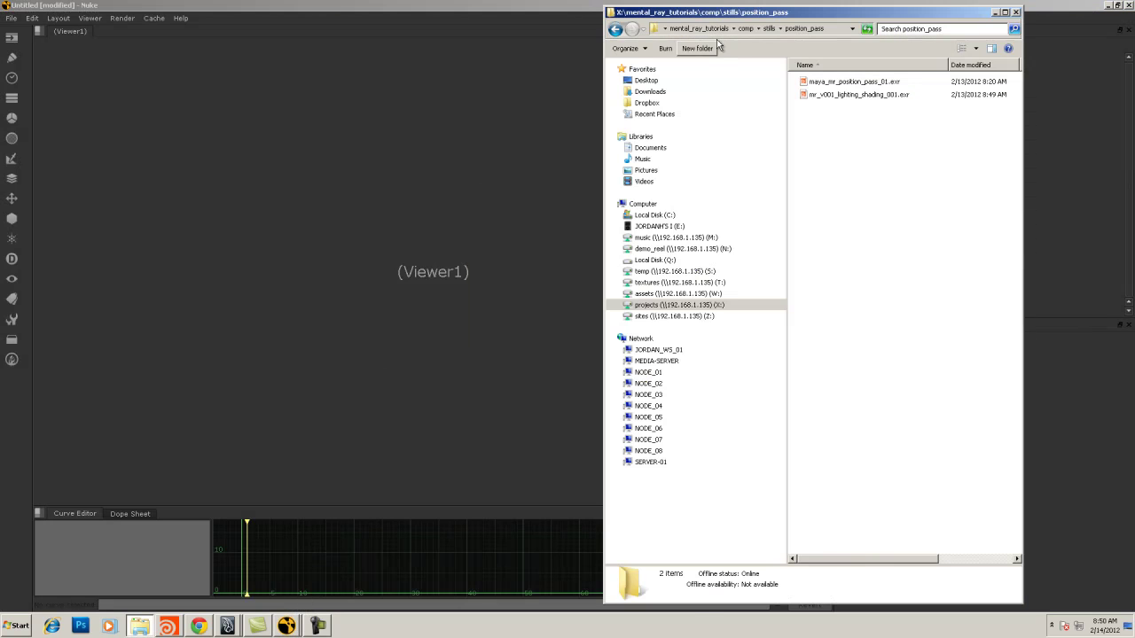
drag(709, 11, 328, 19)
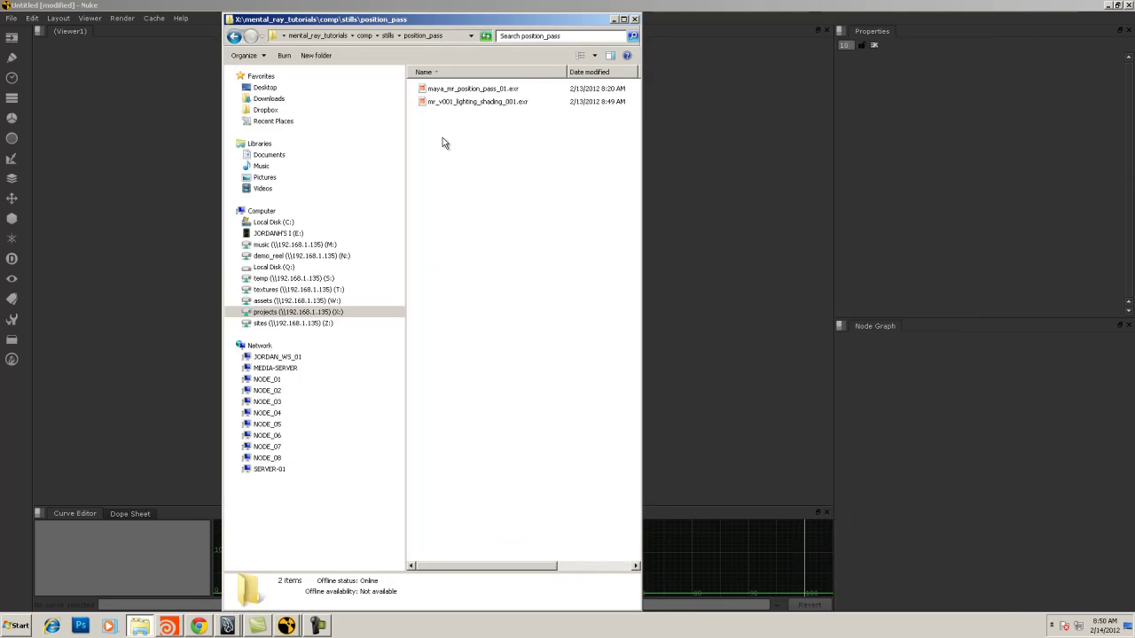
Drag maya_mr_position_pass_01.exr and mr_v001_lighting_shading_001.exr into Nuke's node graph
click(453, 90)
shift+click(479, 101)
drag(476, 101, 1008, 431)
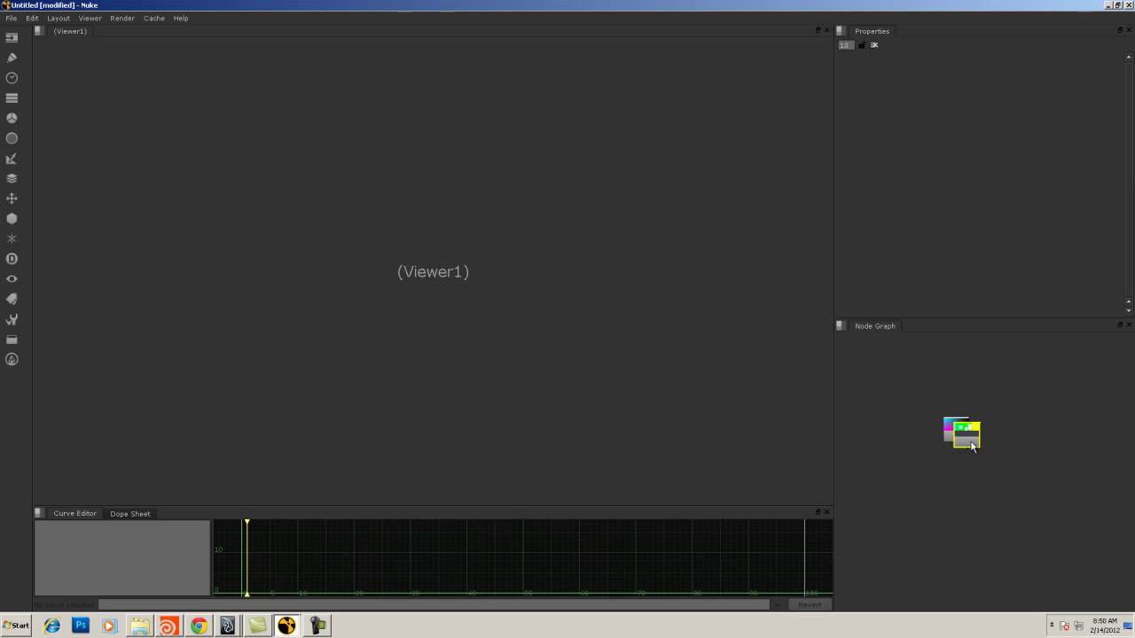
Show the beauty render in the viewer and arrange Read1 above Viewer1
key(1)
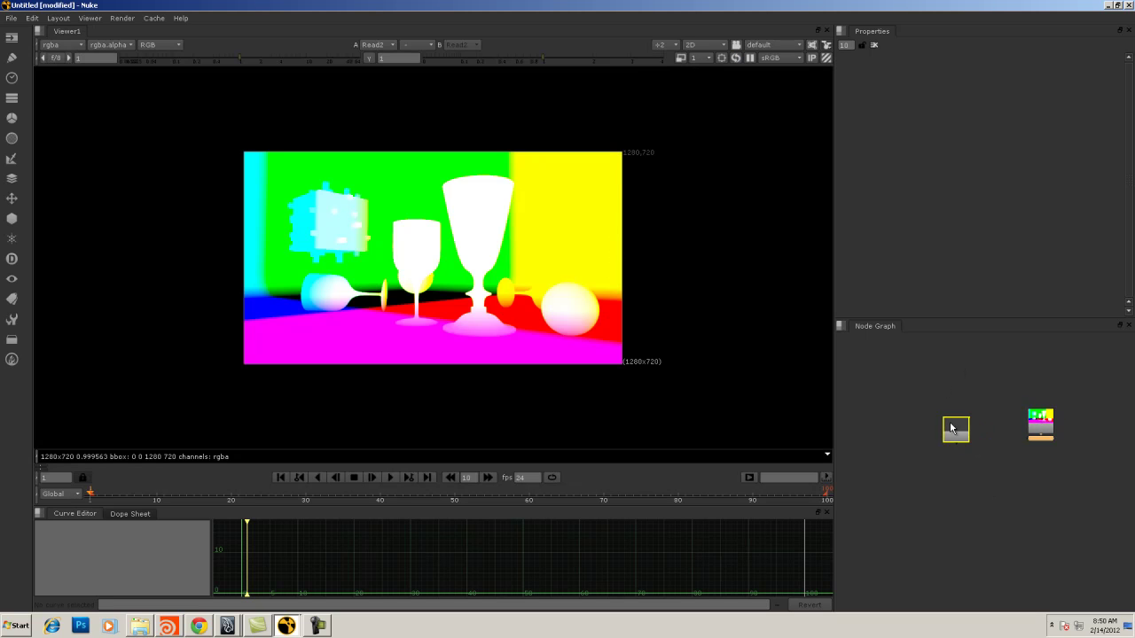
drag(951, 428, 903, 406)
key(1)
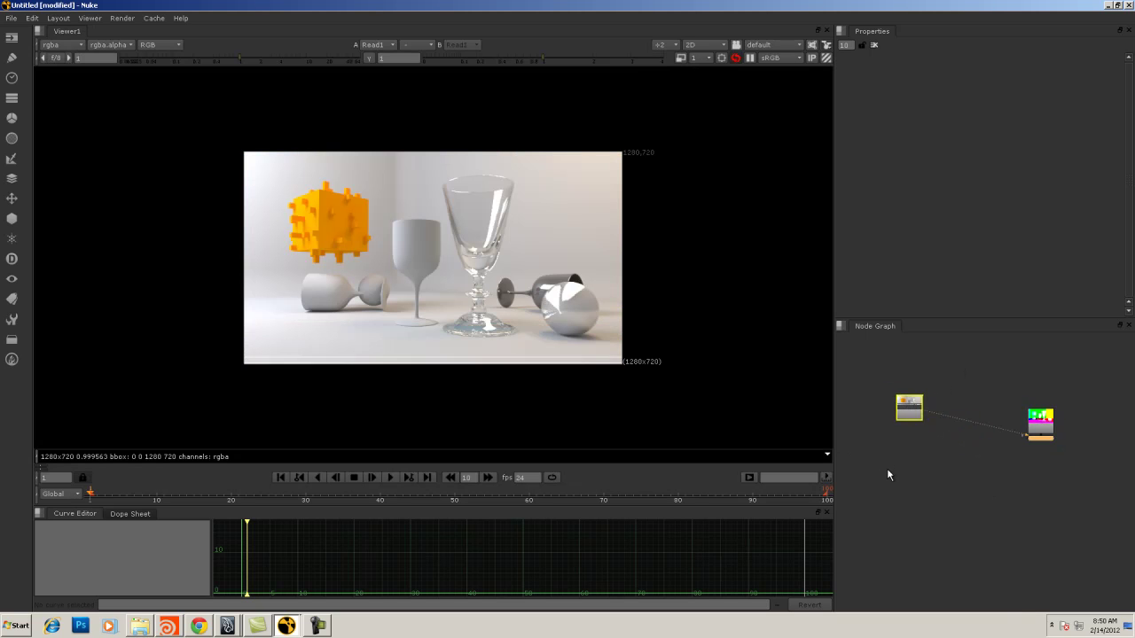
scroll(897, 467, up, 2)
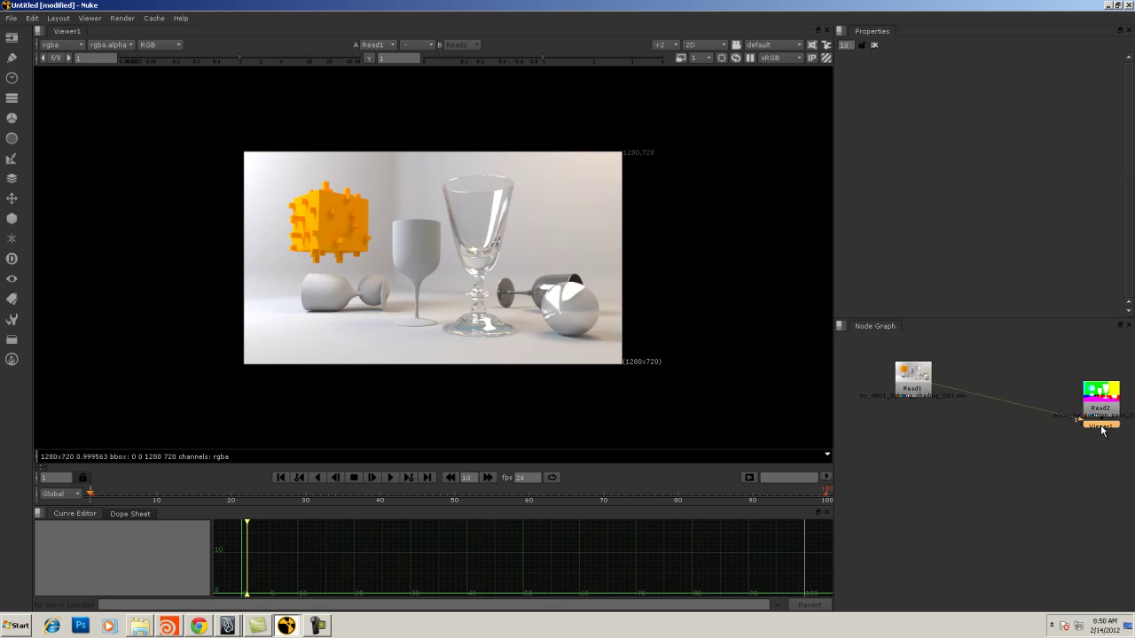
drag(1102, 431, 993, 543)
drag(917, 374, 913, 384)
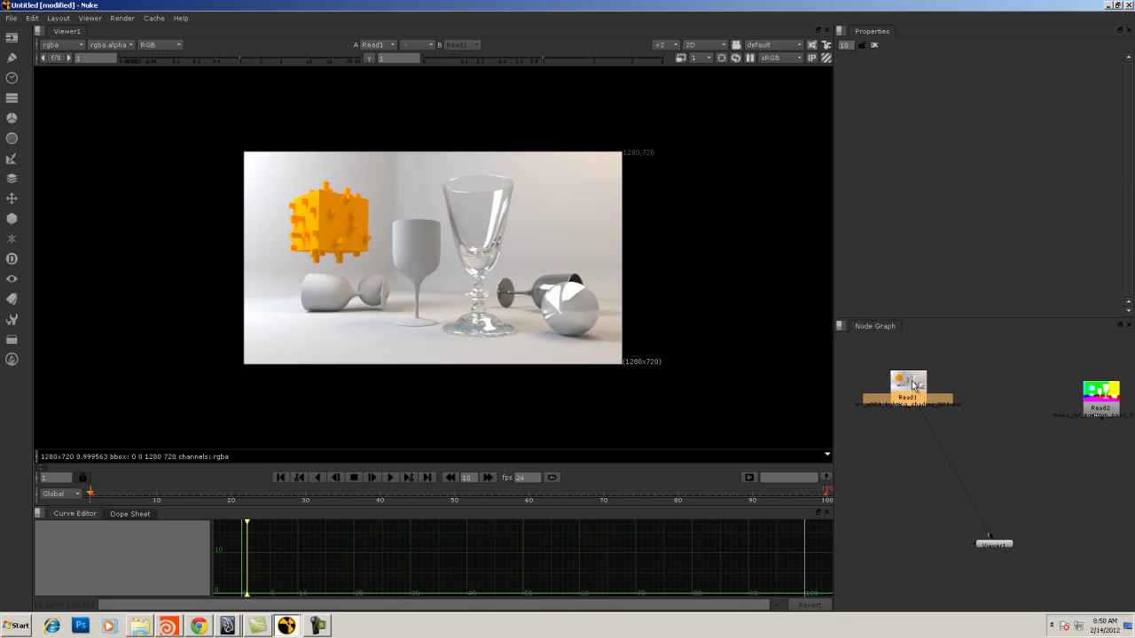
Try Read1's colorspace as sRGB, then set it back to linear
double_click(913, 384)
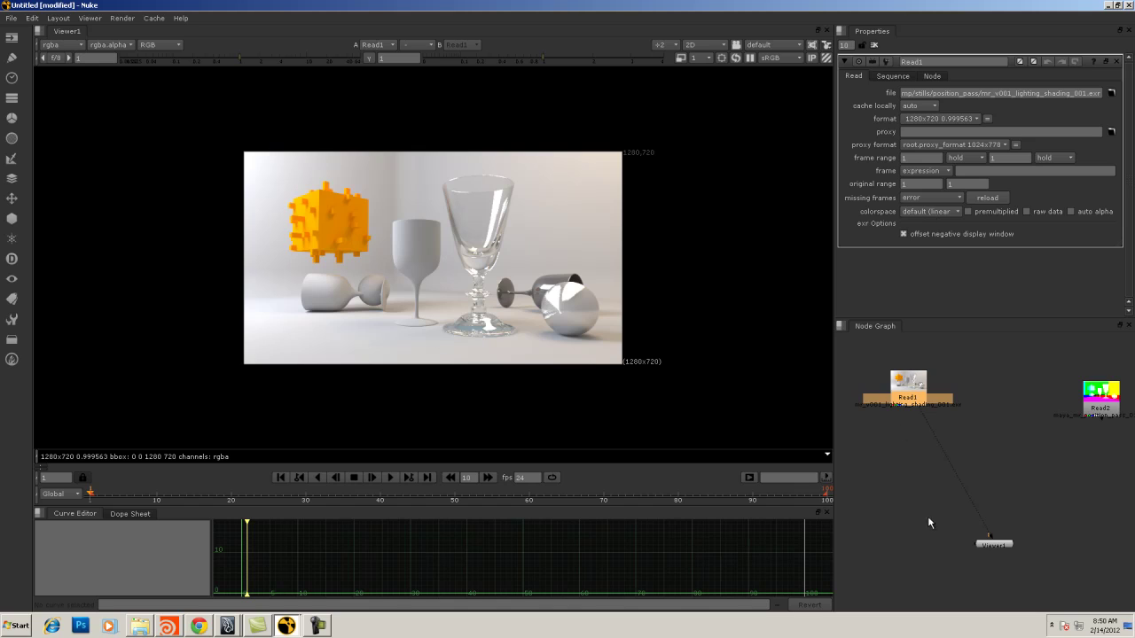
click(923, 212)
click(925, 235)
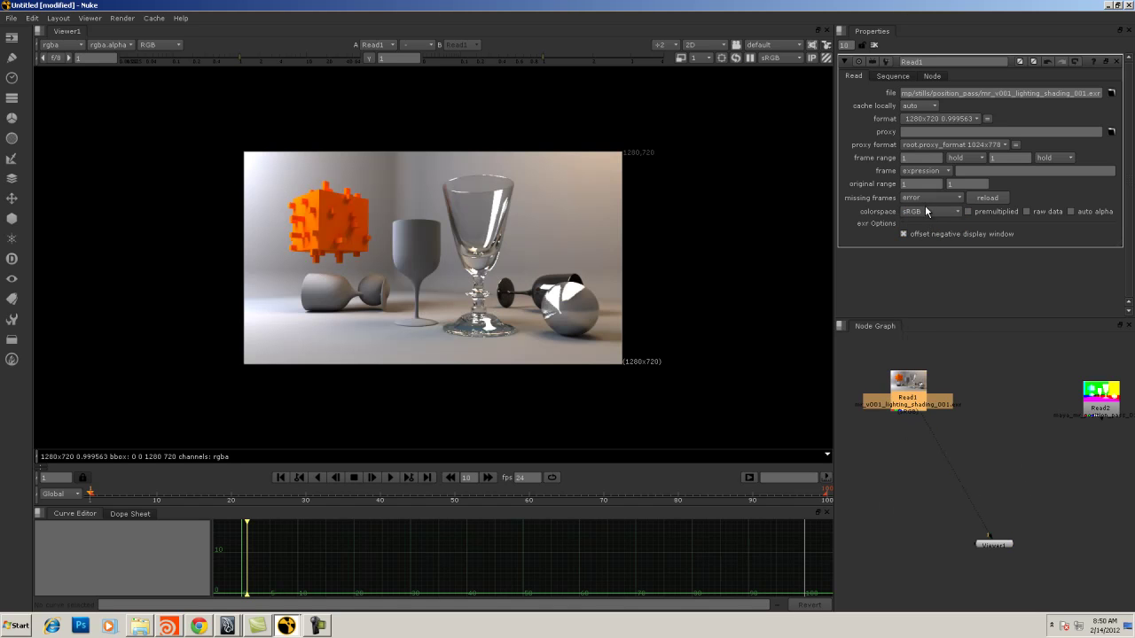
click(926, 211)
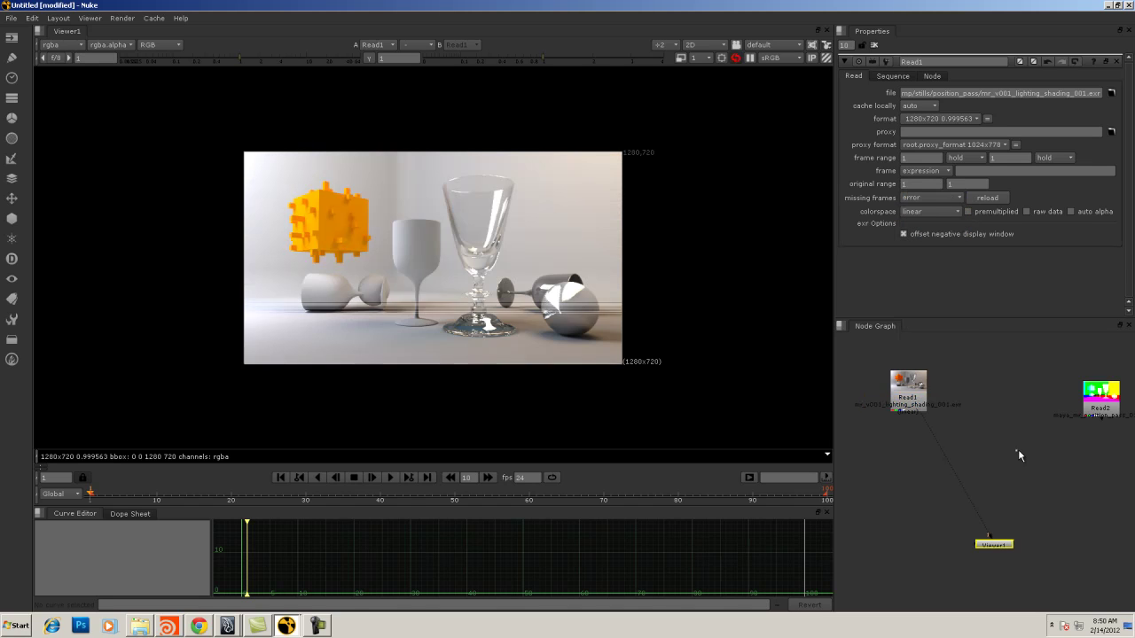
click(973, 457)
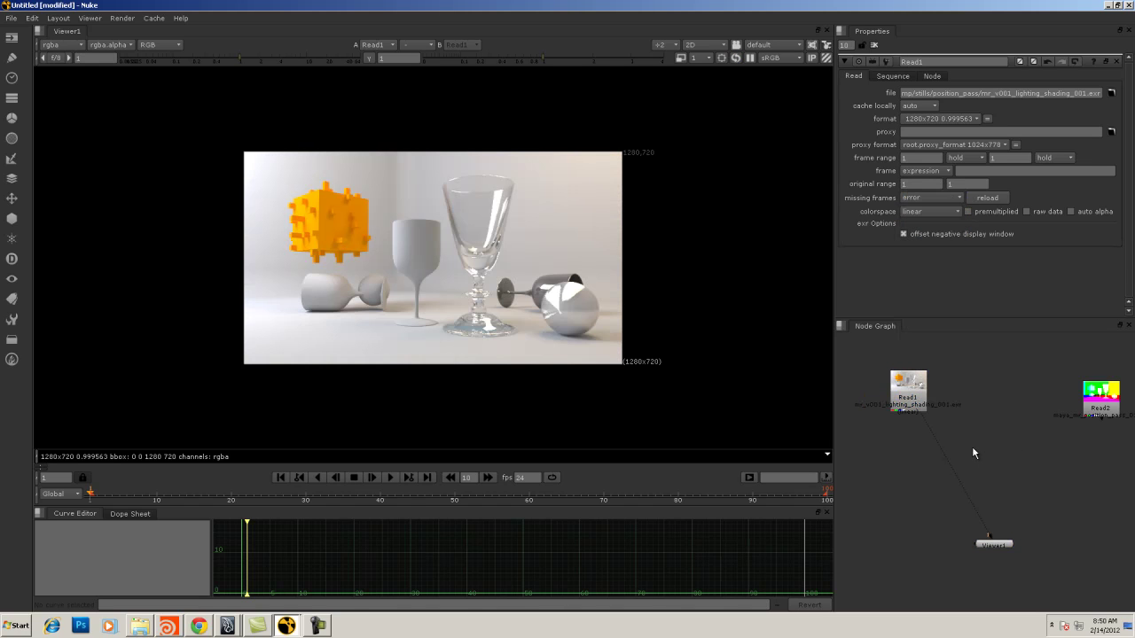
Insert a Colorspace node between Read1 and Viewer1 with input set to sRGB (~2.20)
key(Tab)
text(c)
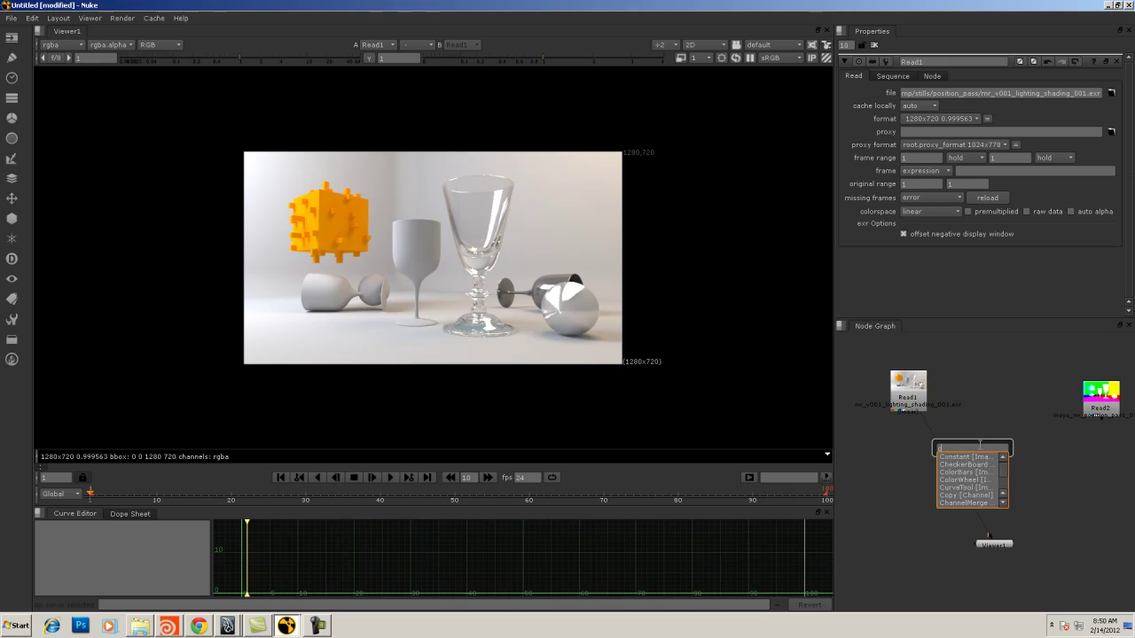
text(o)
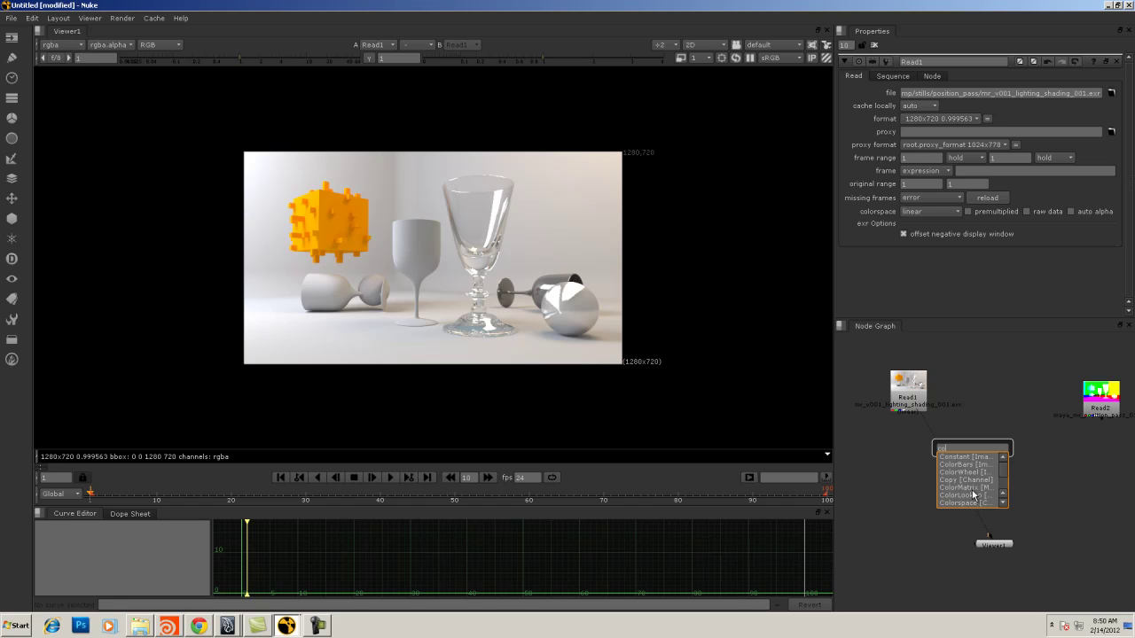
text(o)
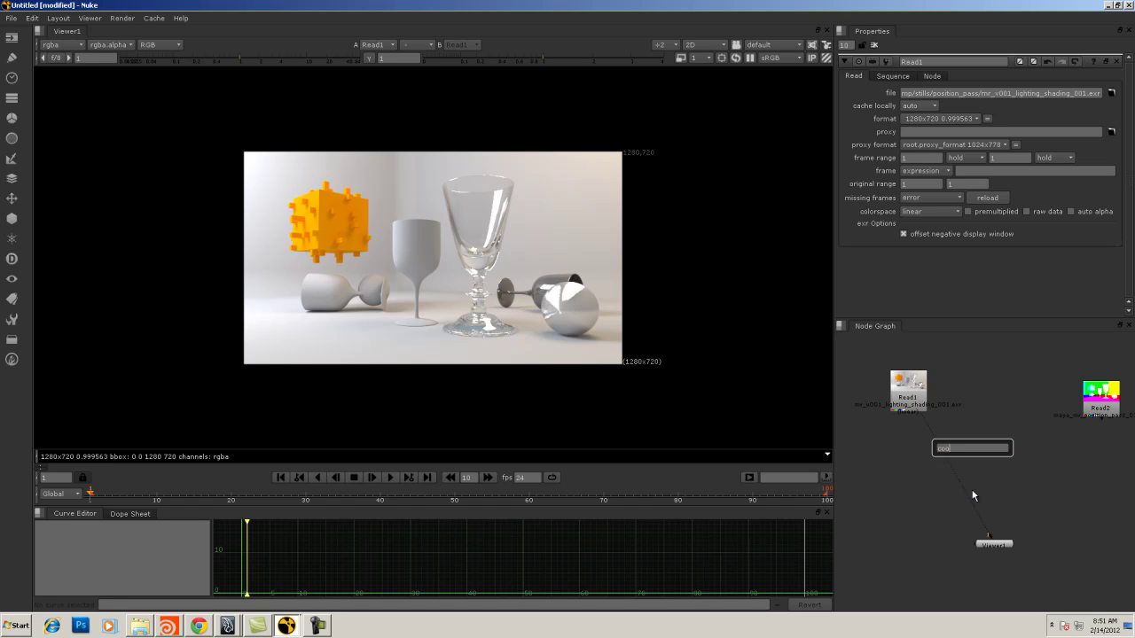
key(BackSpace)
text(lo)
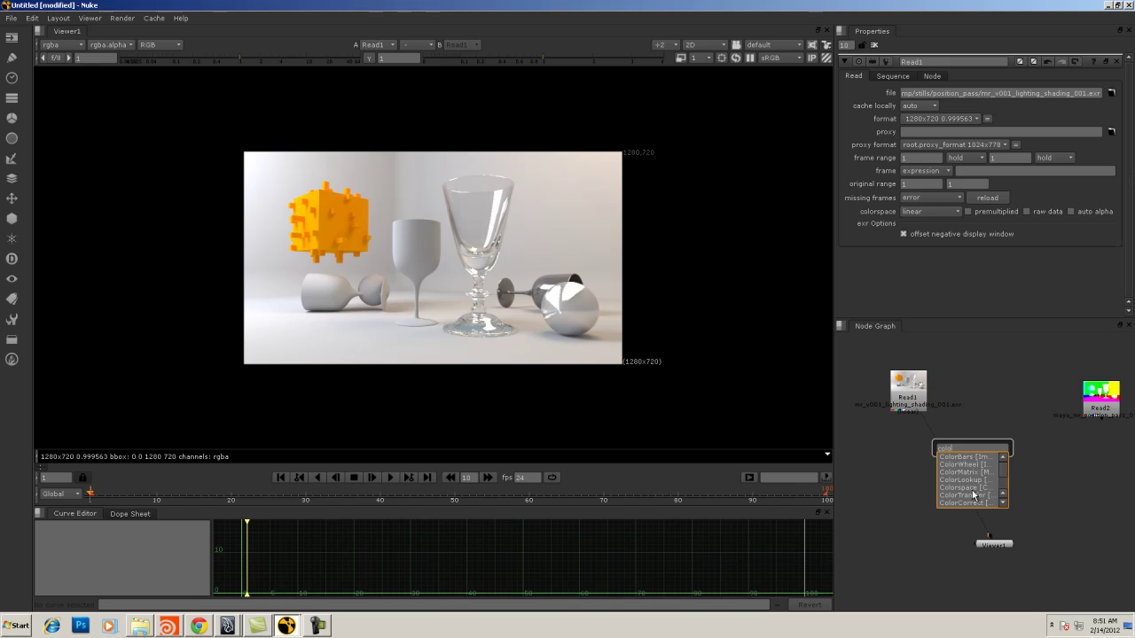
text(rs)
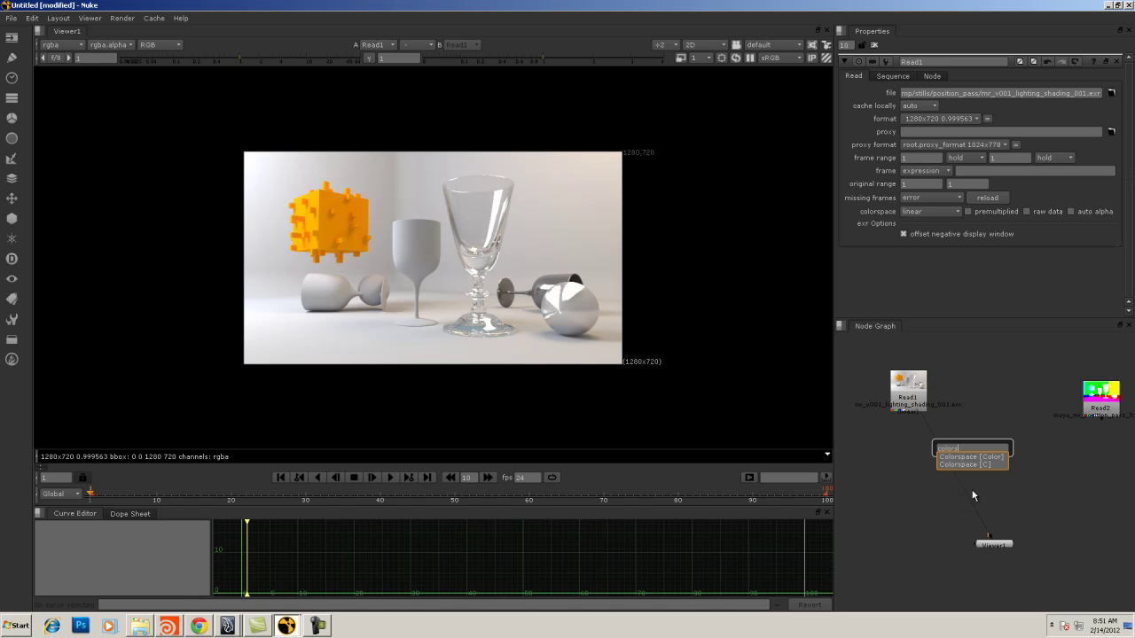
key(Down)
key(Return)
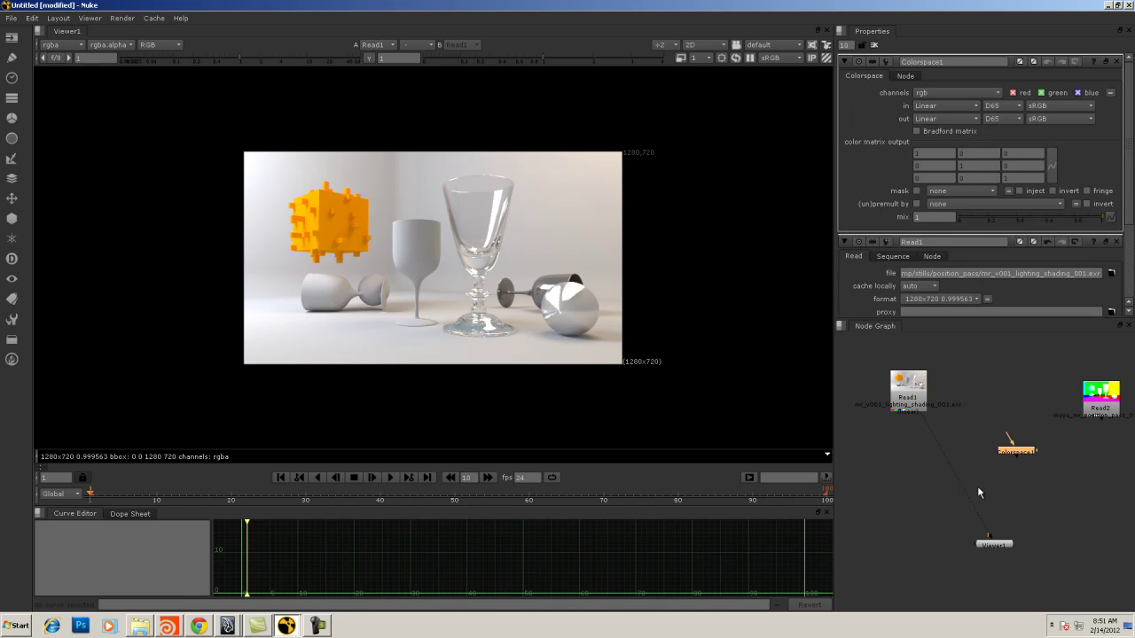
drag(1017, 450, 942, 451)
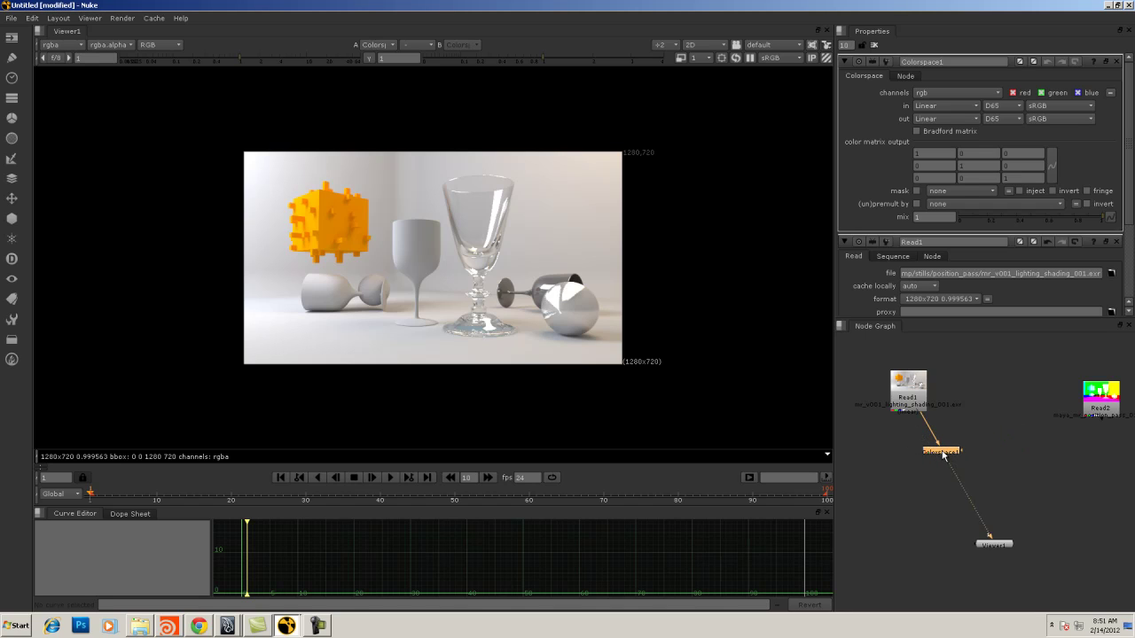
click(950, 106)
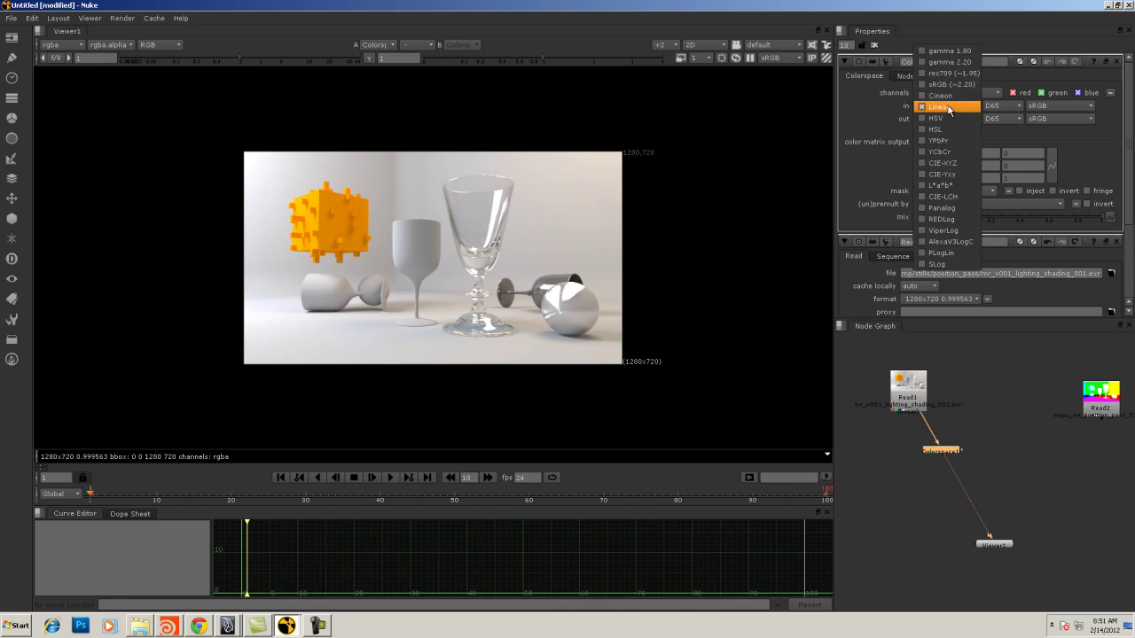
click(949, 84)
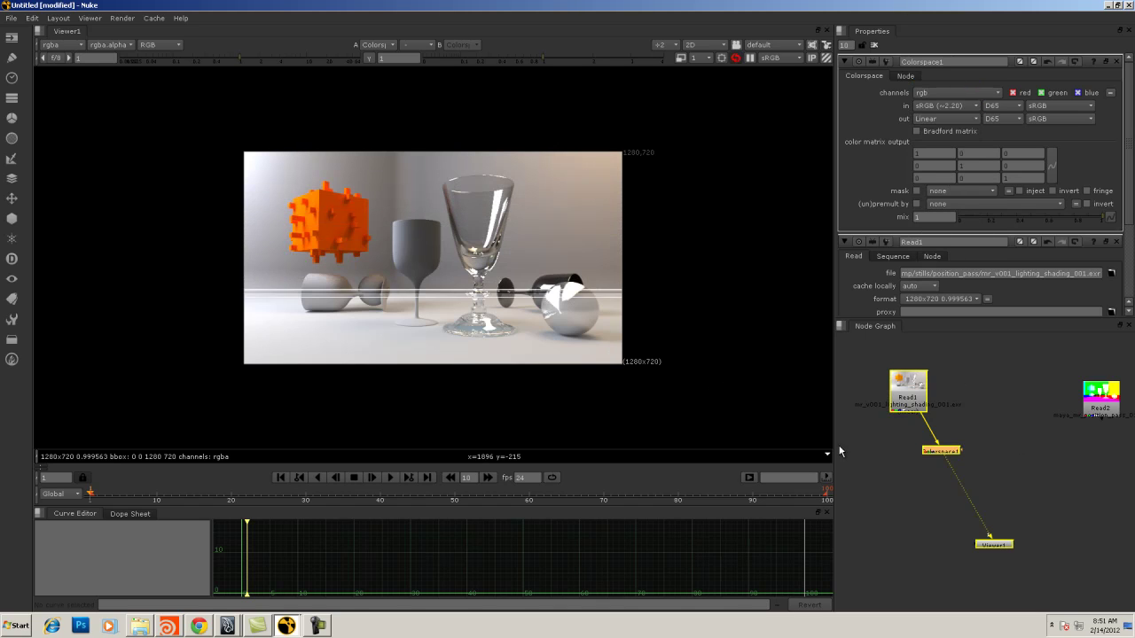
Move Read1 directly above Colorspace1 and open its properties
click(1082, 501)
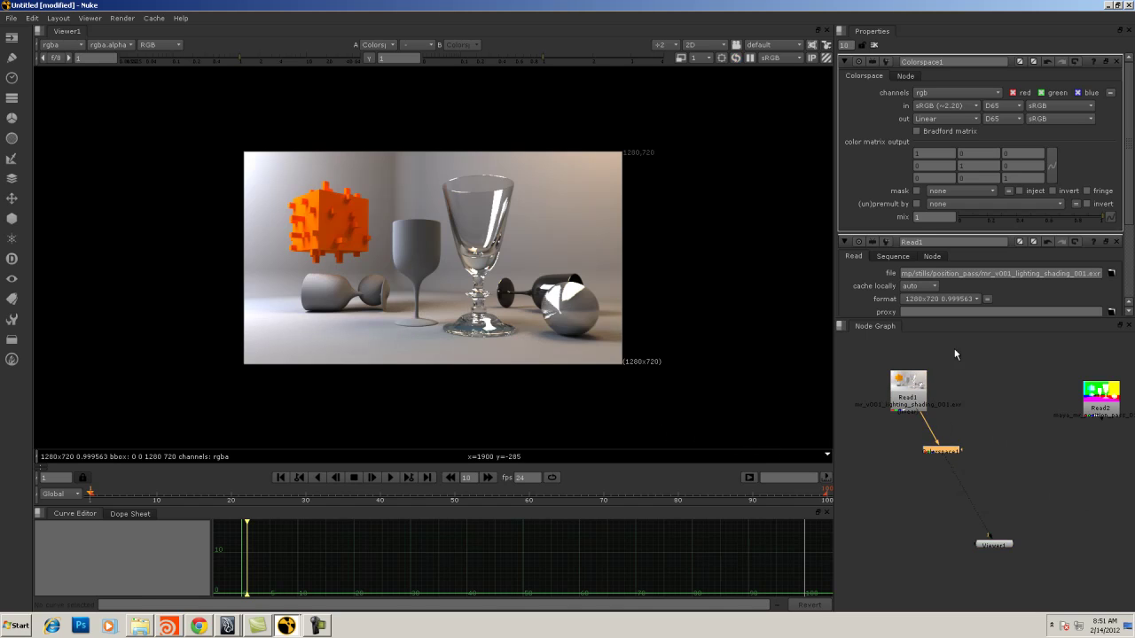
drag(922, 399, 951, 403)
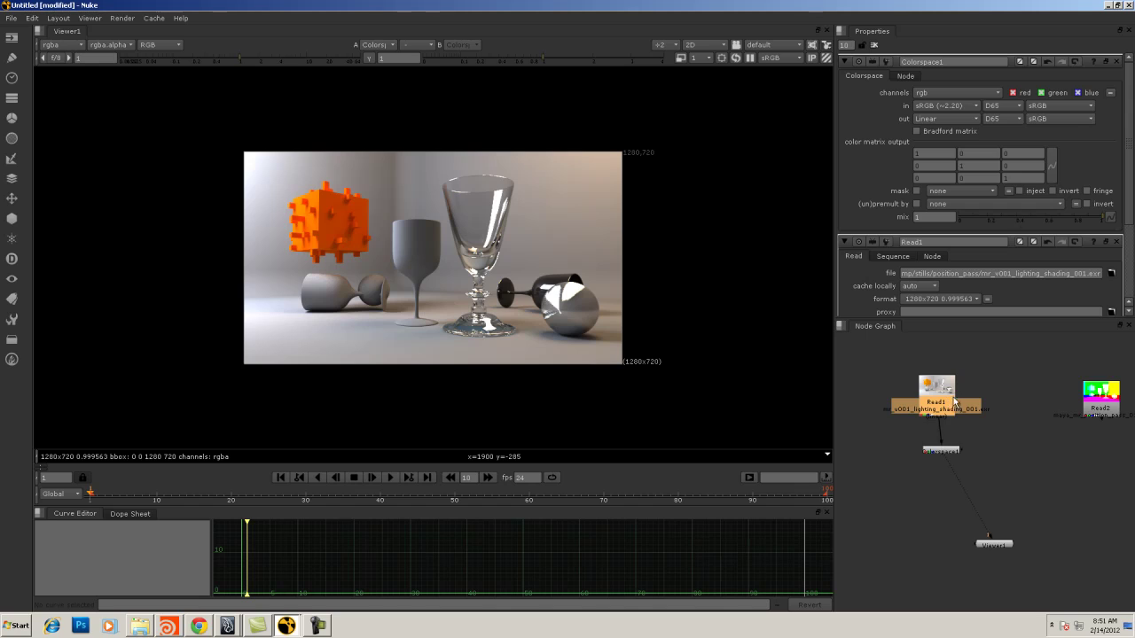
double_click(943, 415)
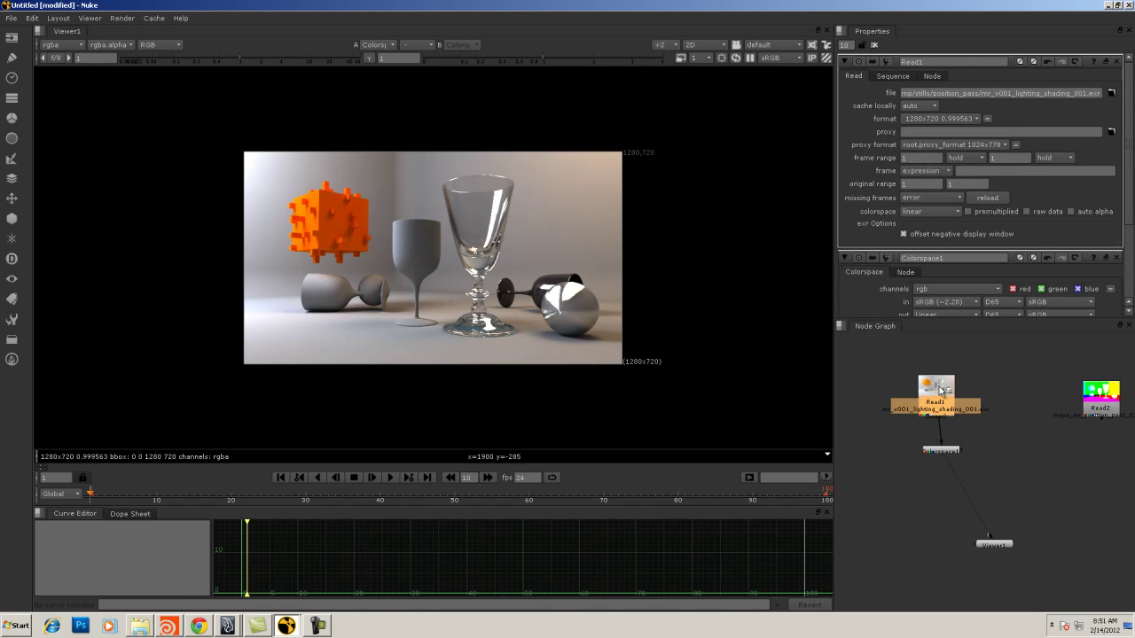
scroll(994, 424, up, 2)
scroll(986, 420, down, 4)
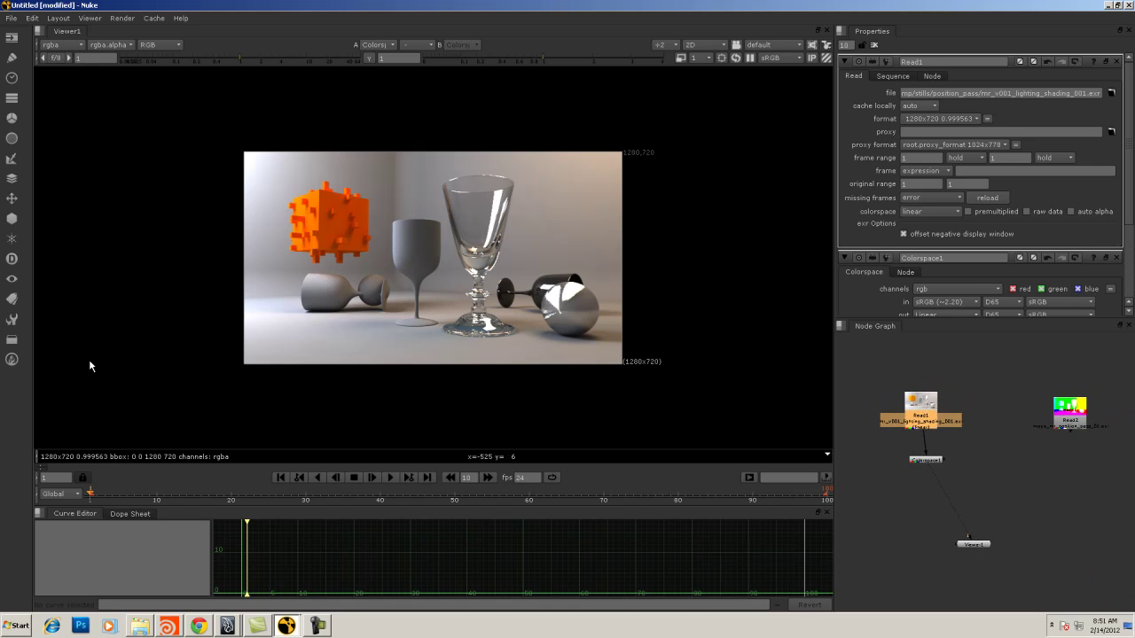
Browse Other > All plugins without adding anything, then align Colorspace1 under Read1
click(13, 360)
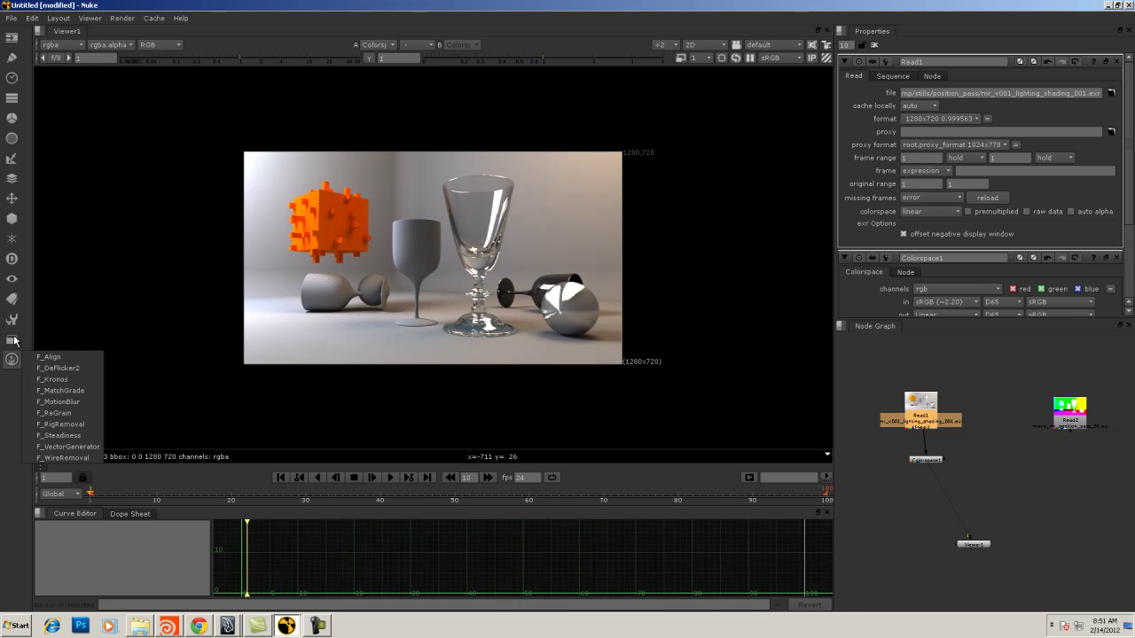
click(12, 340)
mouse_move(80, 537)
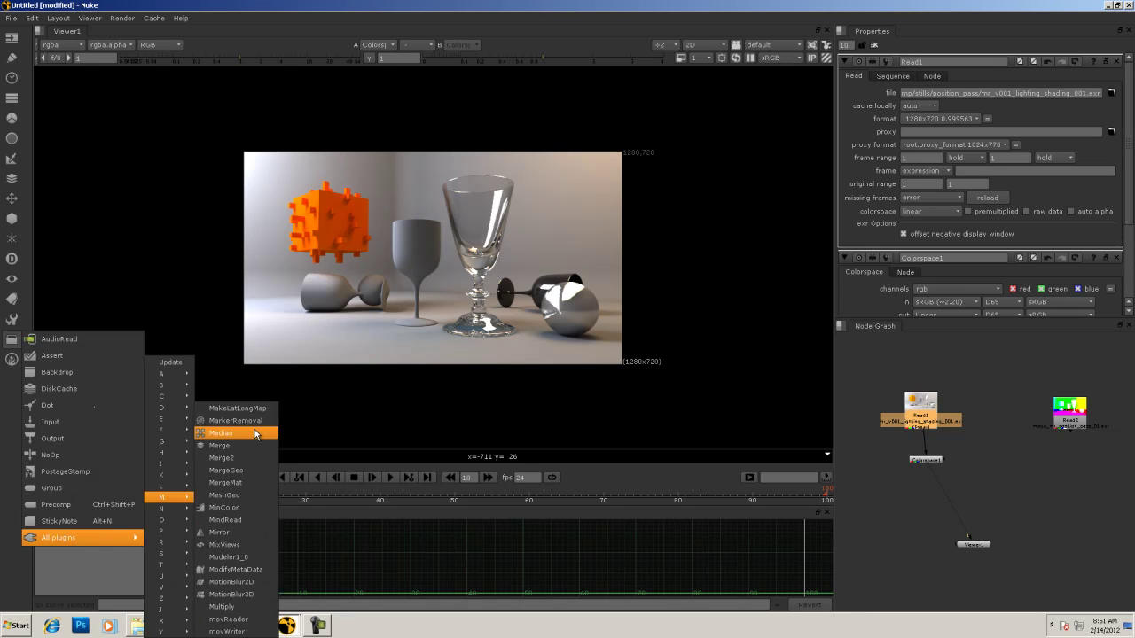
click(175, 364)
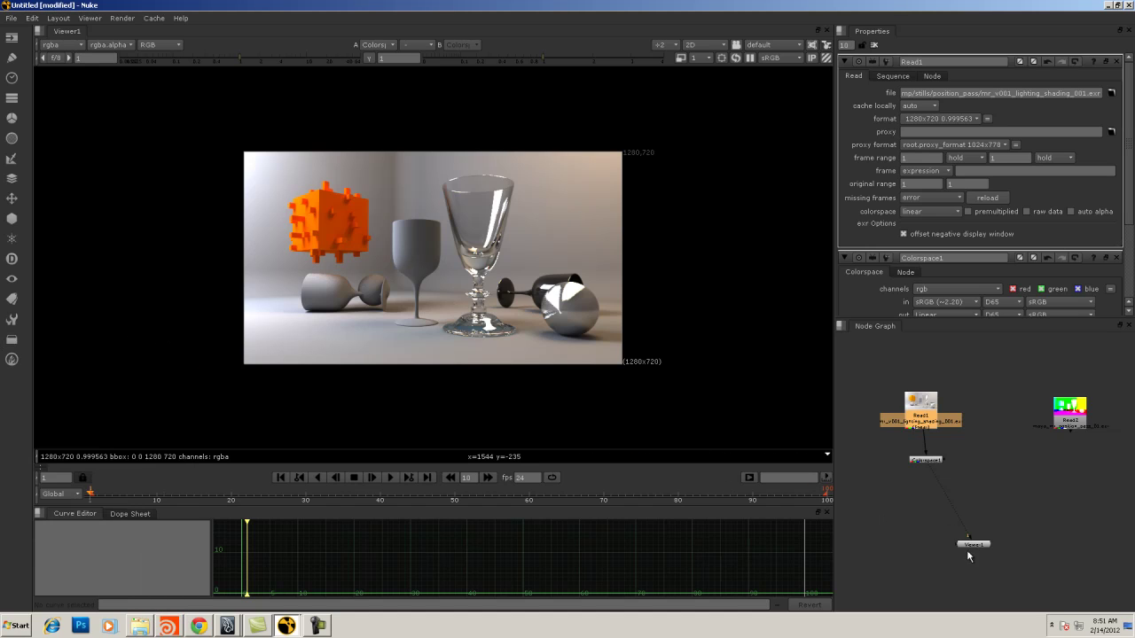
drag(925, 460, 920, 458)
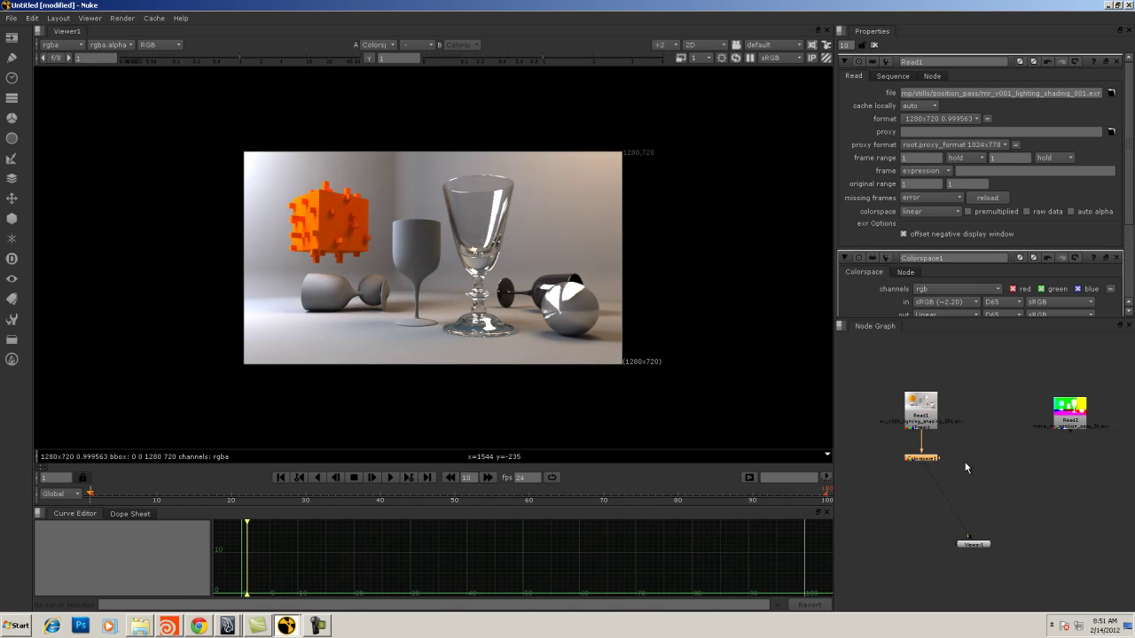
Add a PositionToPoints node taking colour from Colorspace1 and xyz from Read2
click(989, 465)
key(Tab)
text(pos)
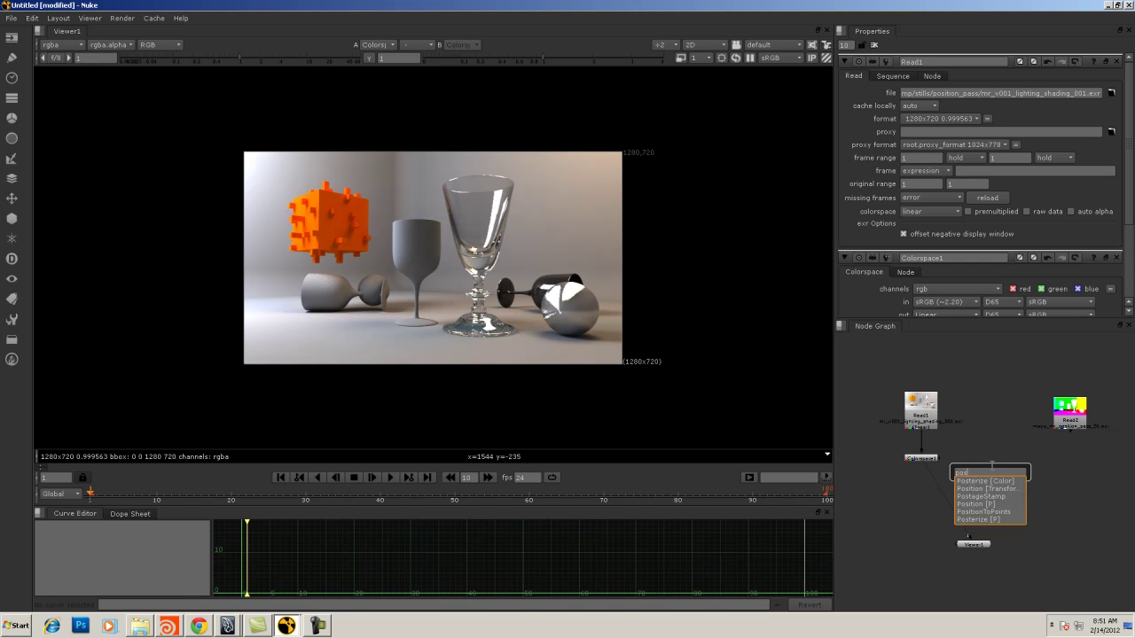
click(984, 512)
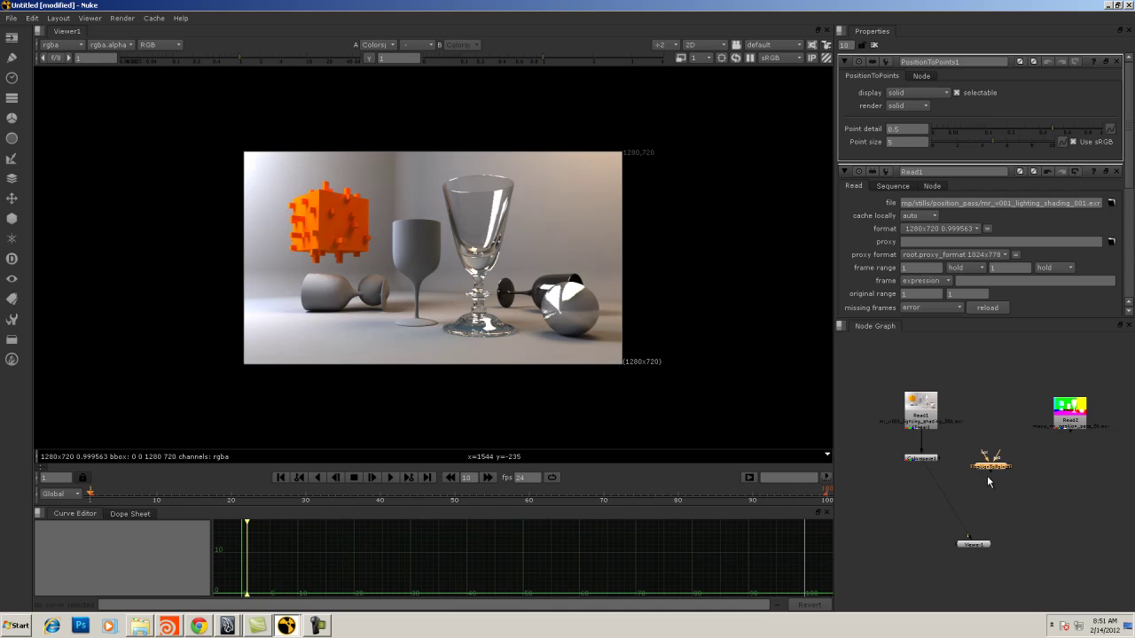
scroll(987, 475, up, 3)
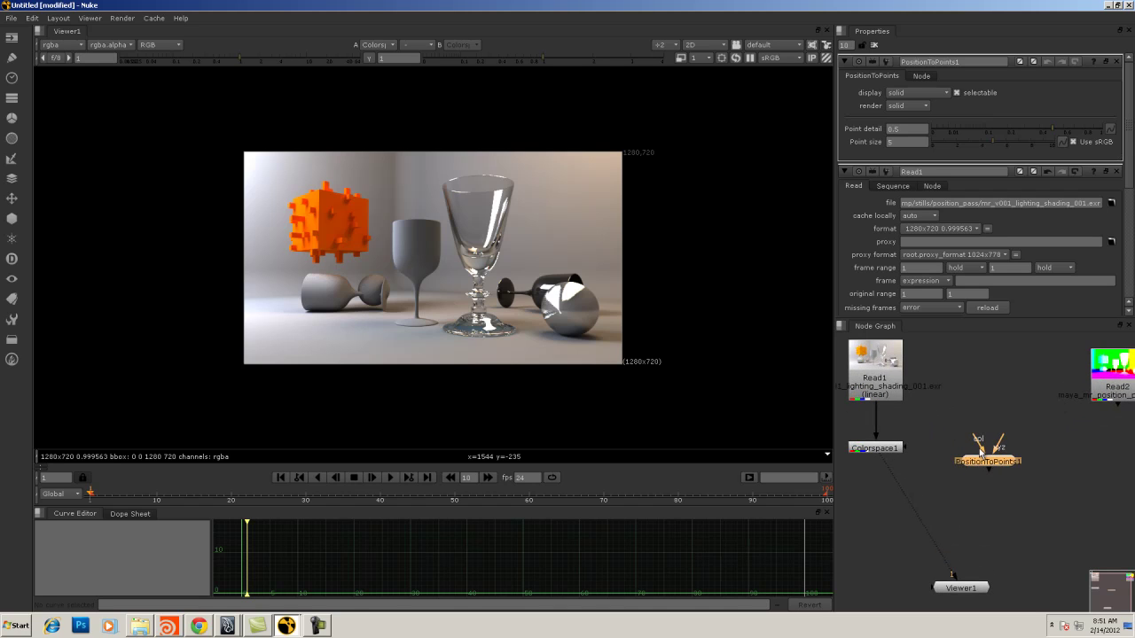
drag(980, 448, 882, 447)
drag(999, 445, 1110, 395)
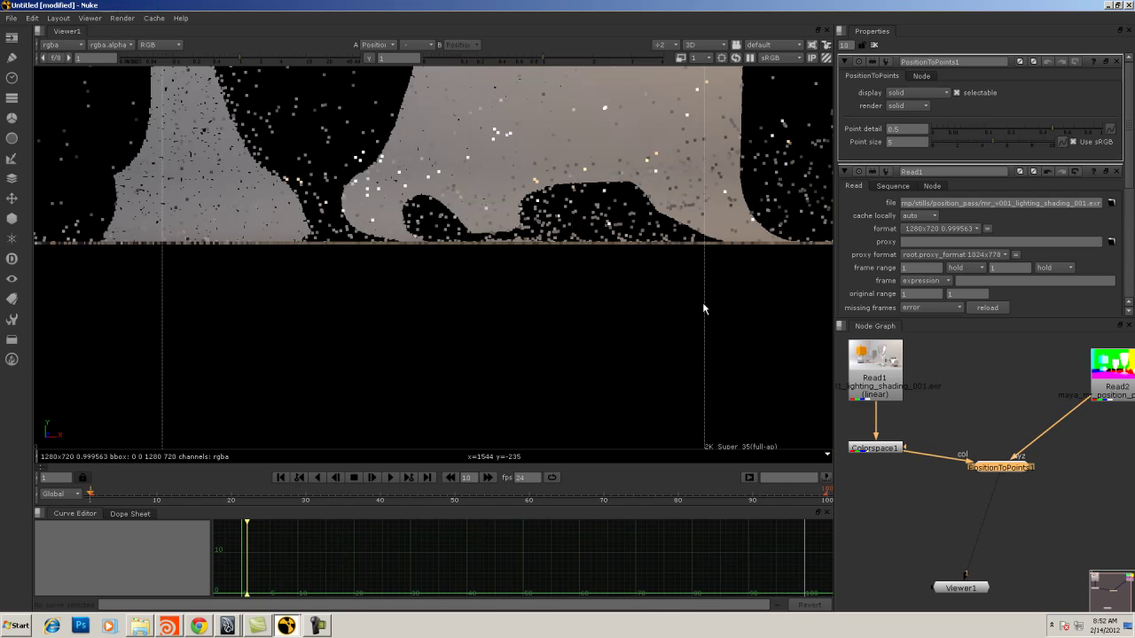
Orbit and zoom the 3D viewer to inspect the glasses point cloud from several angles
right_click(556, 262)
ctrl+drag(398, 260, 780, 39)
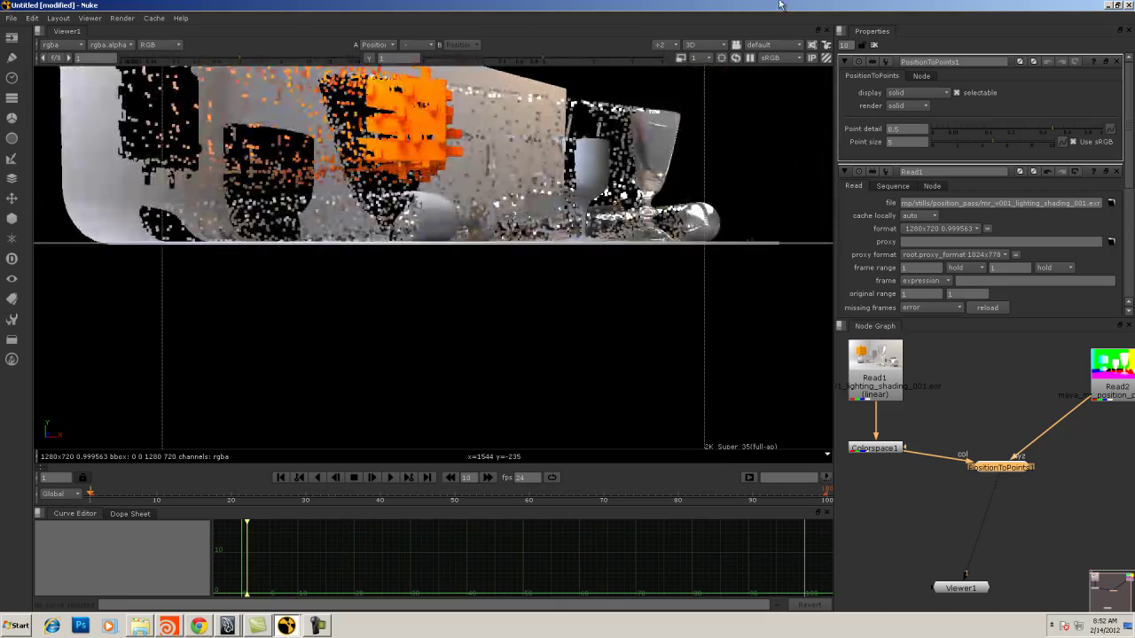
scroll(514, 147, up, 6)
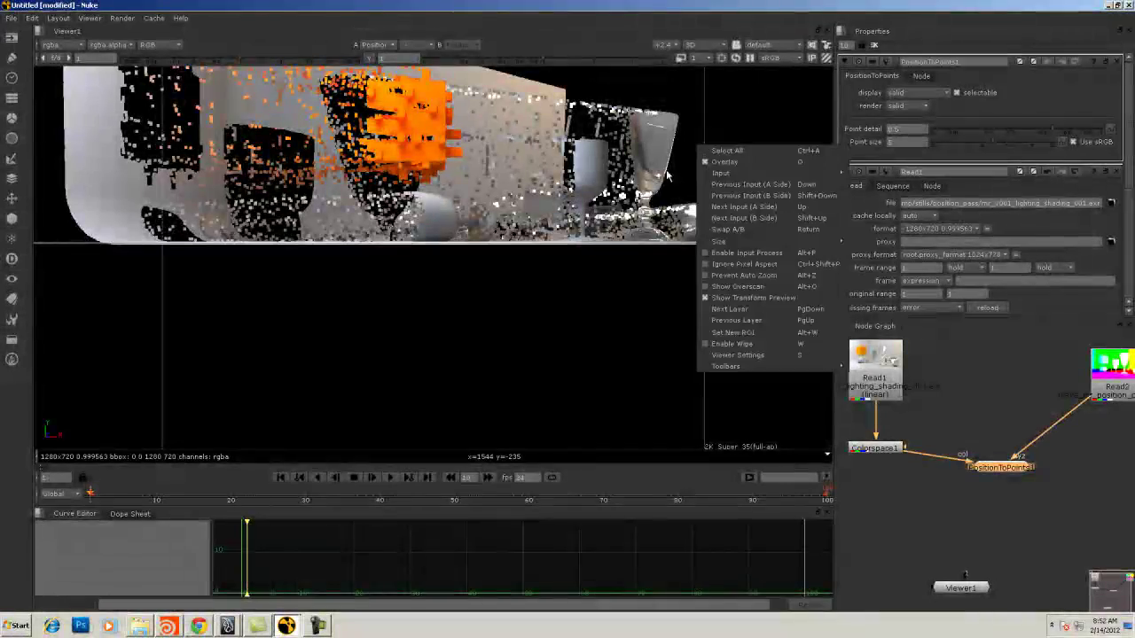
alt+right_drag(687, 142, 510, 218)
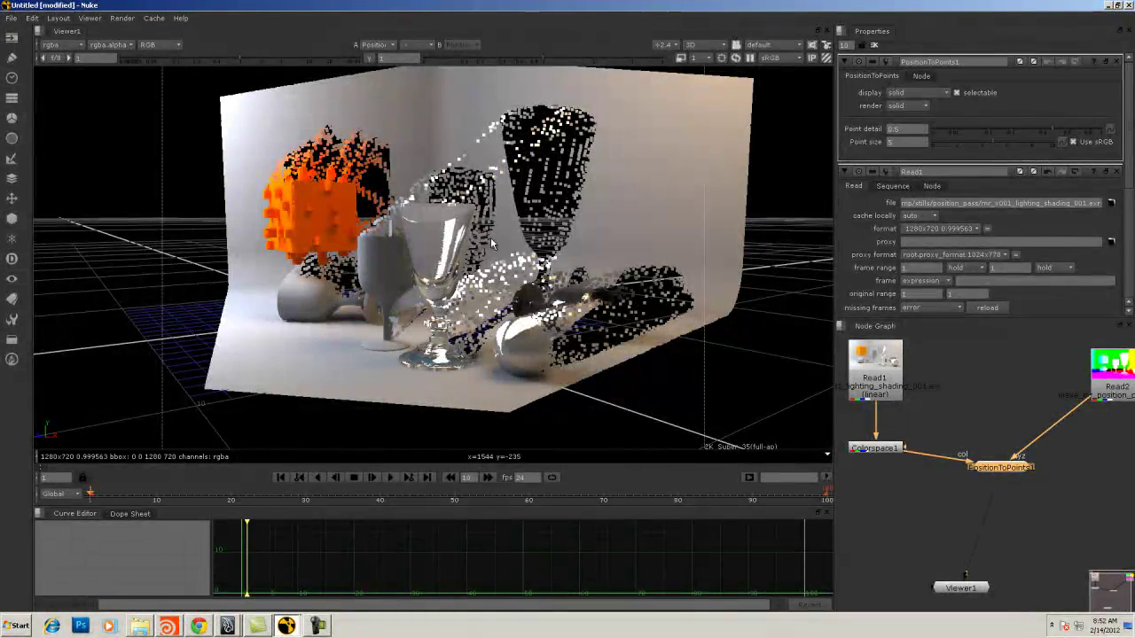
scroll(506, 240, up, 10)
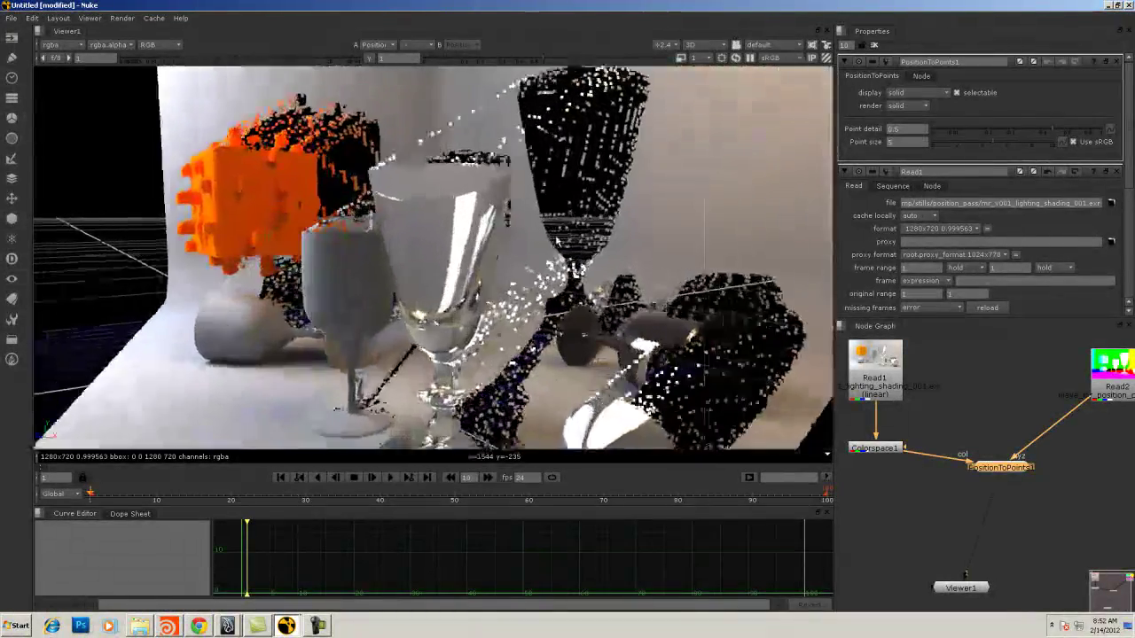
scroll(532, 266, down, 10)
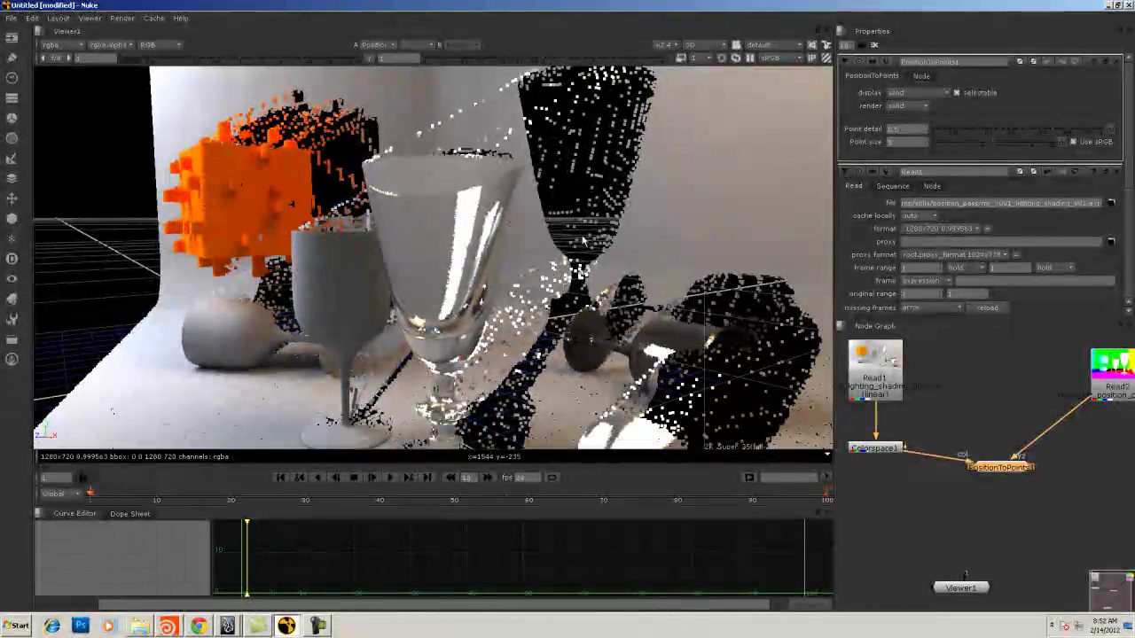
scroll(589, 242, down, 10)
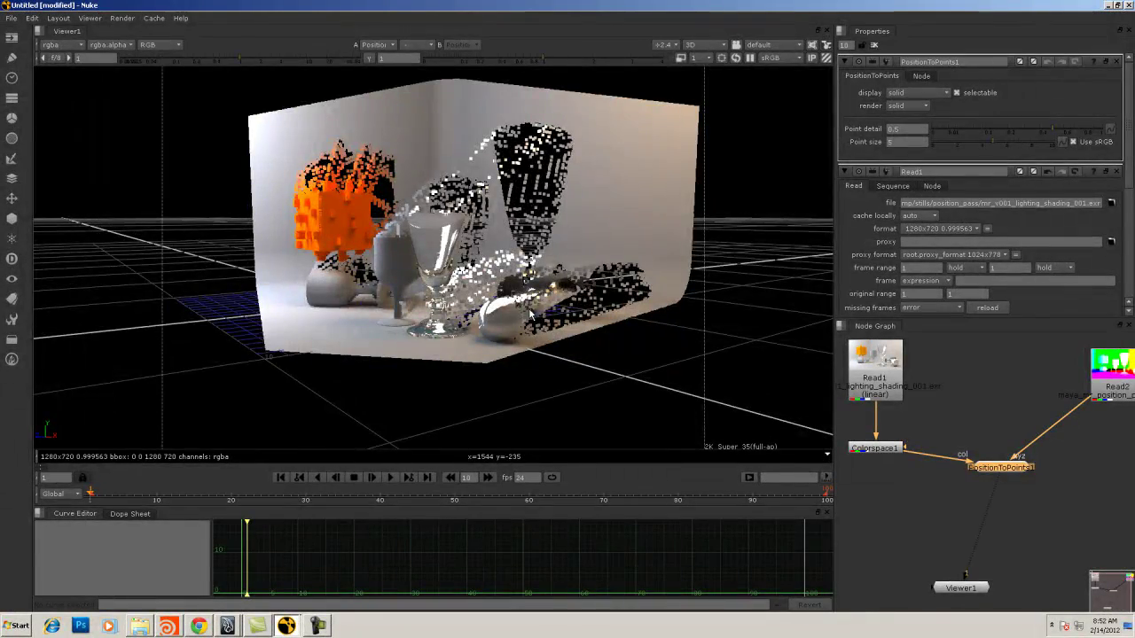
scroll(523, 326, up, 10)
scroll(523, 326, down, 8)
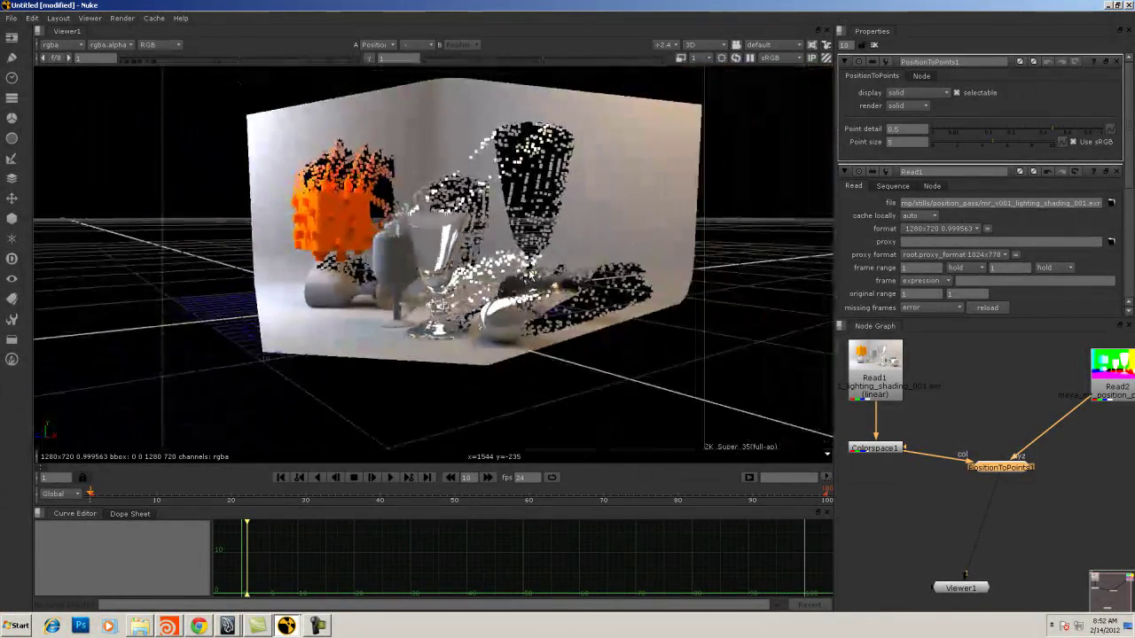
ctrl+drag(523, 326, 569, 256)
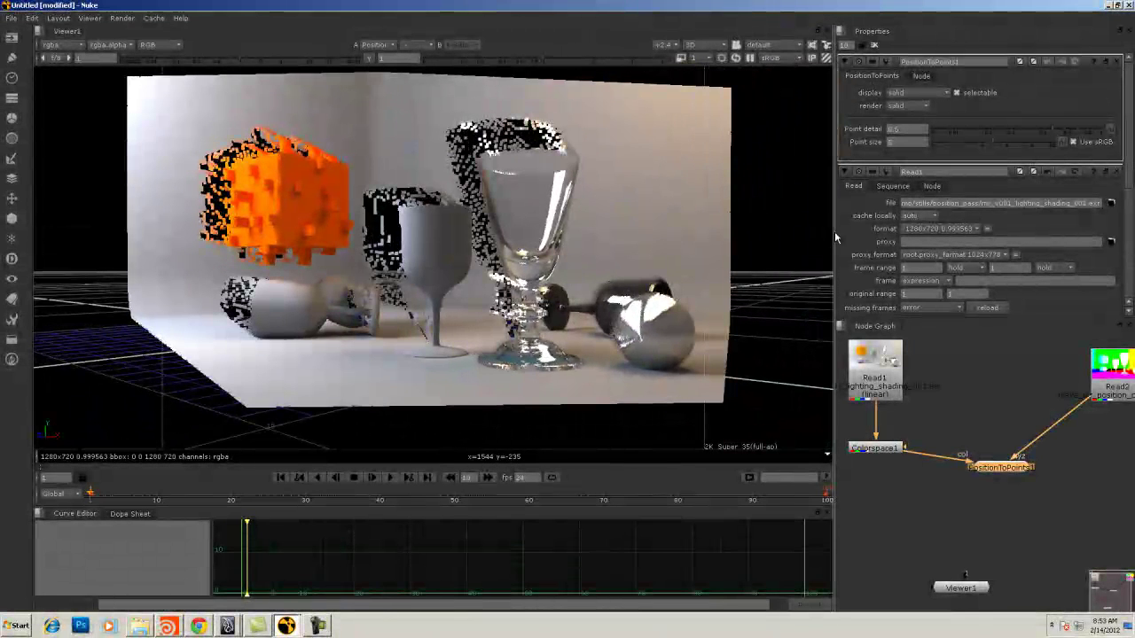
Place Read2 above PositionToPoints1, then attach a new Shuffle node to Read2 and view it
drag(1103, 364, 992, 359)
scroll(1061, 424, down, 2)
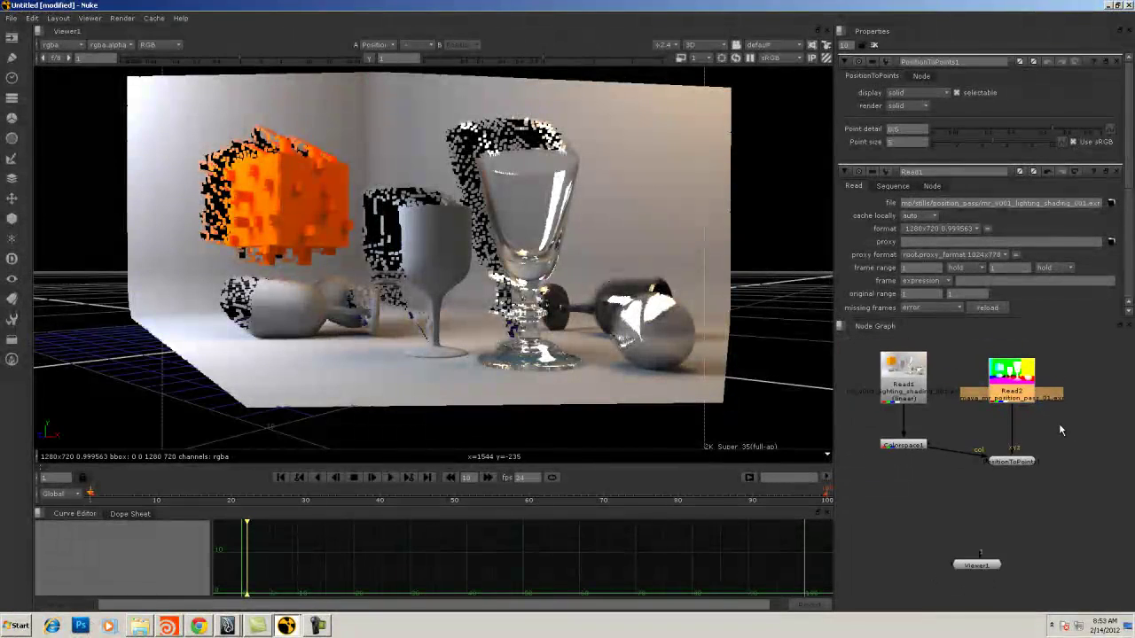
drag(1017, 467, 1017, 458)
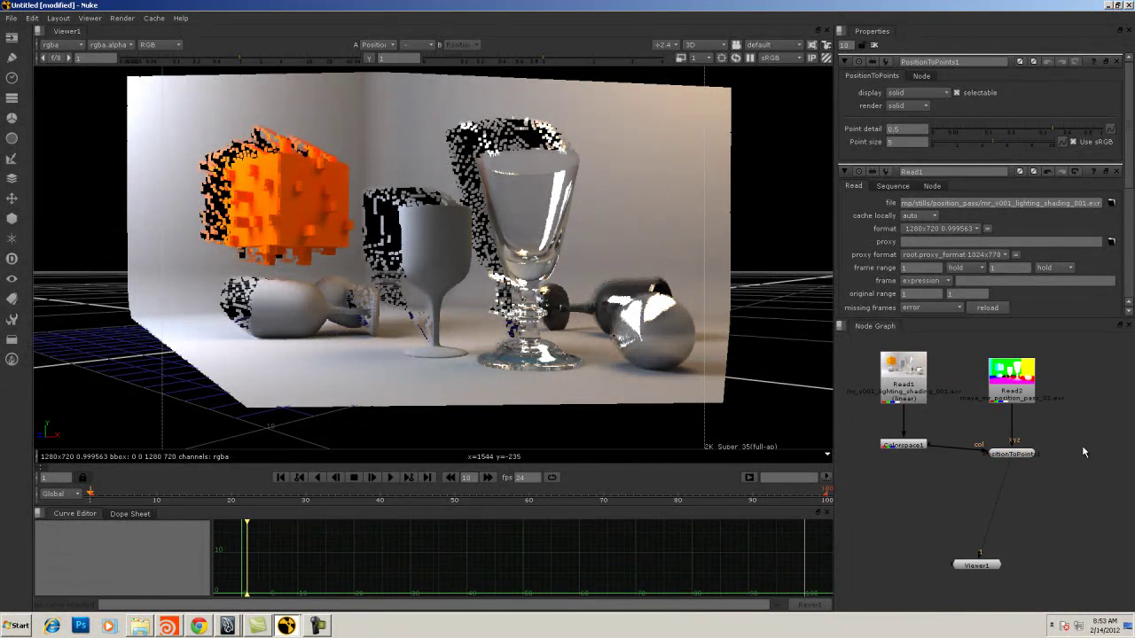
key(Tab)
text(sh)
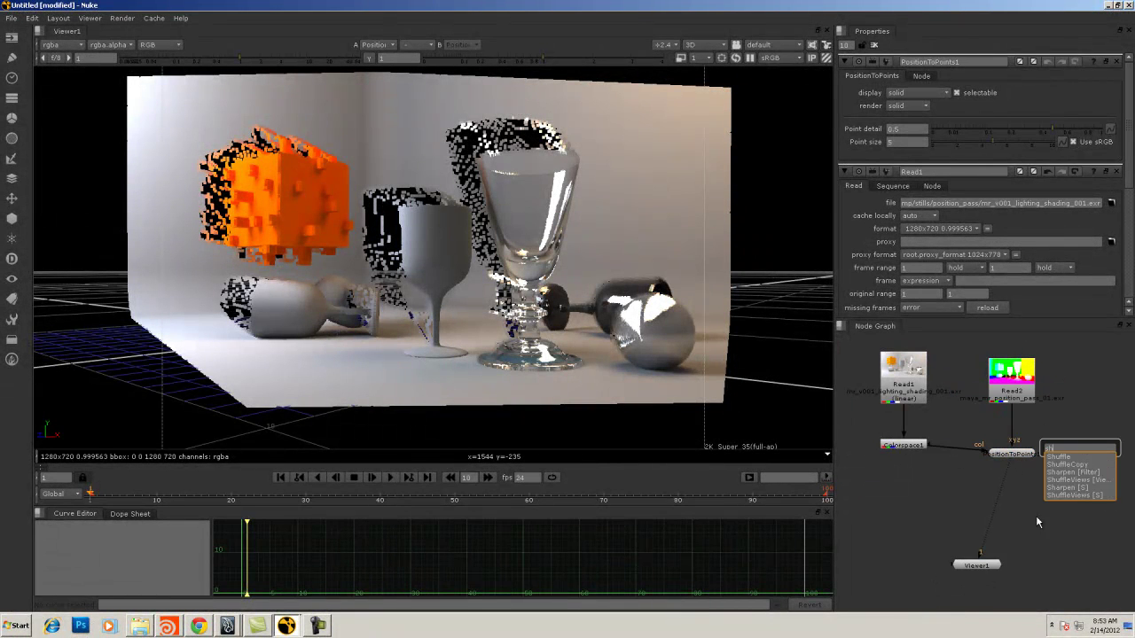
click(1068, 456)
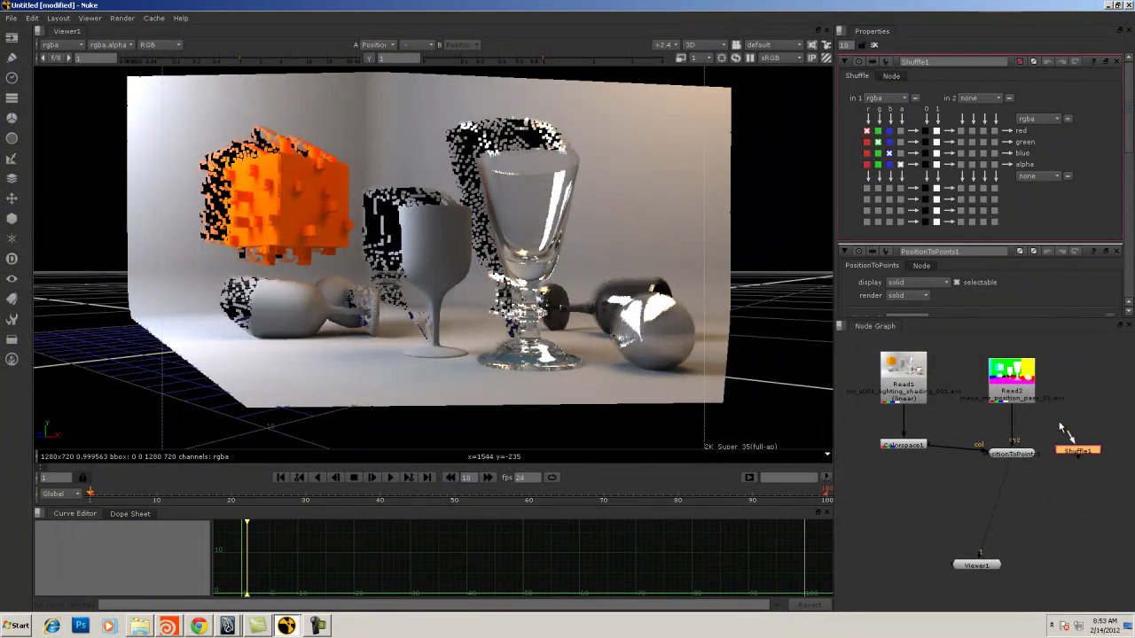
drag(1060, 427, 1012, 390)
key(1)
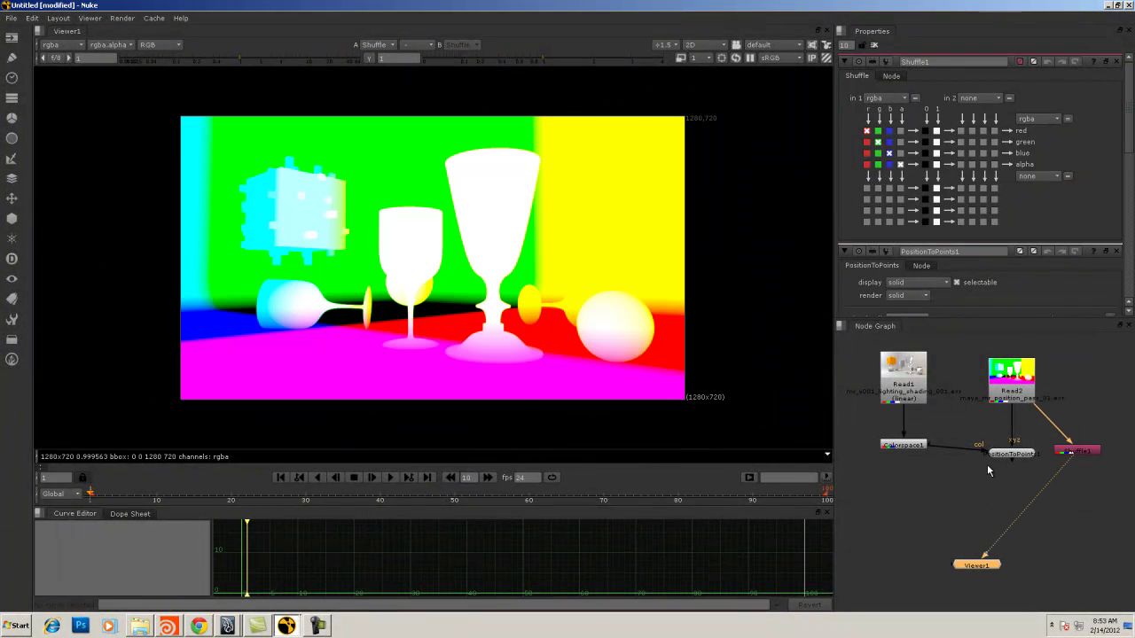
Set the Shuffle so the green channel fills the red, green, blue and alpha outputs
click(866, 142)
click(866, 153)
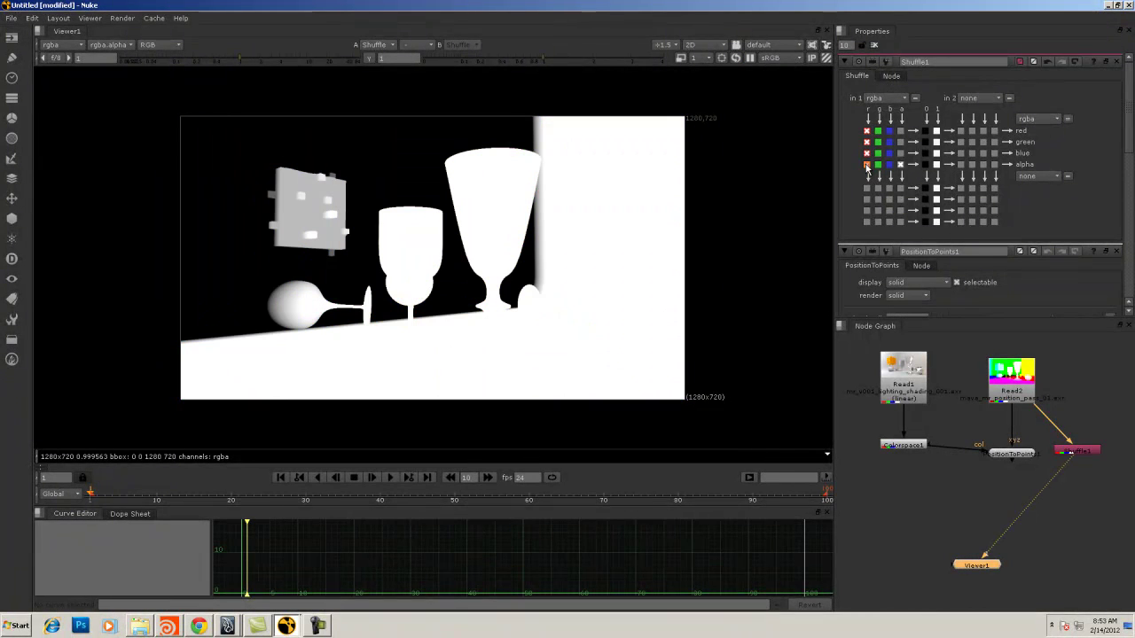
click(867, 164)
click(878, 131)
click(878, 142)
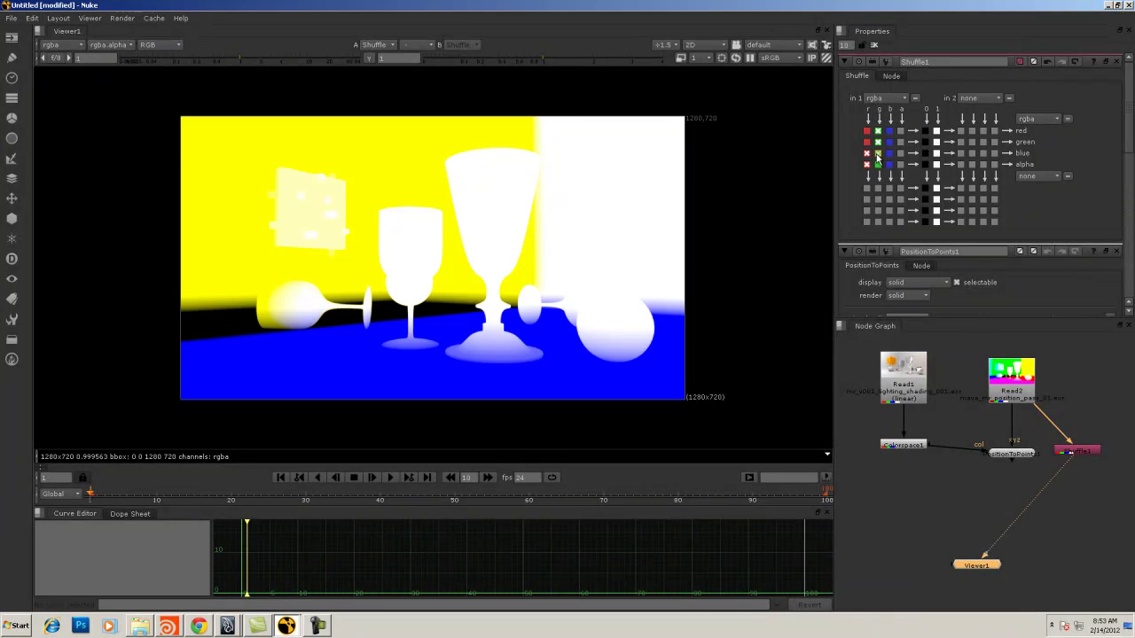
click(878, 152)
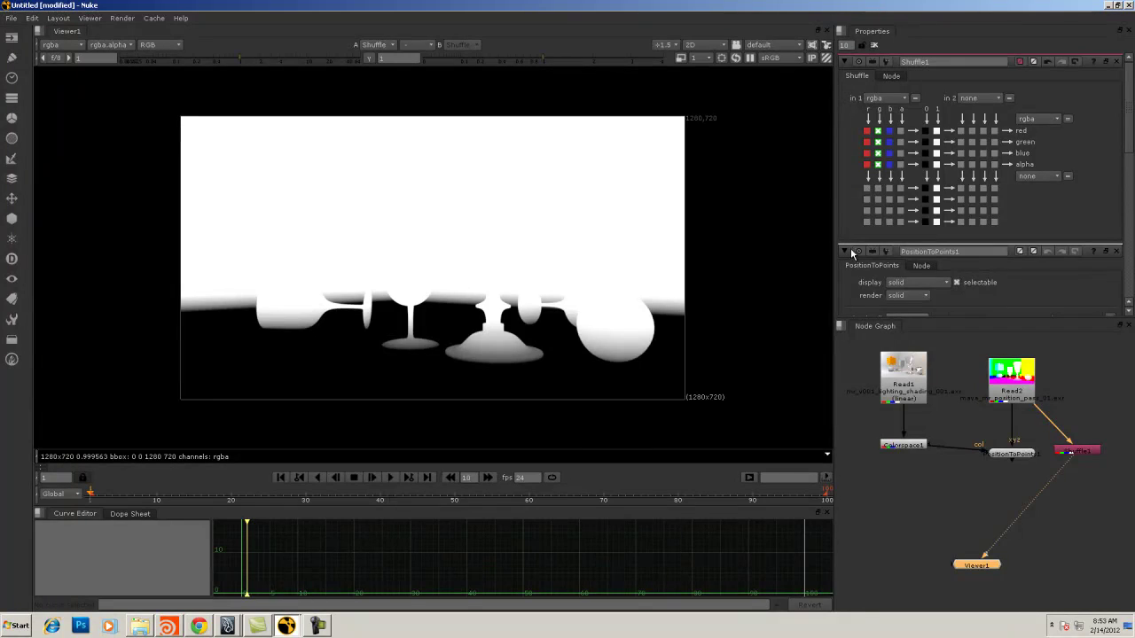
click(889, 131)
click(889, 141)
click(889, 152)
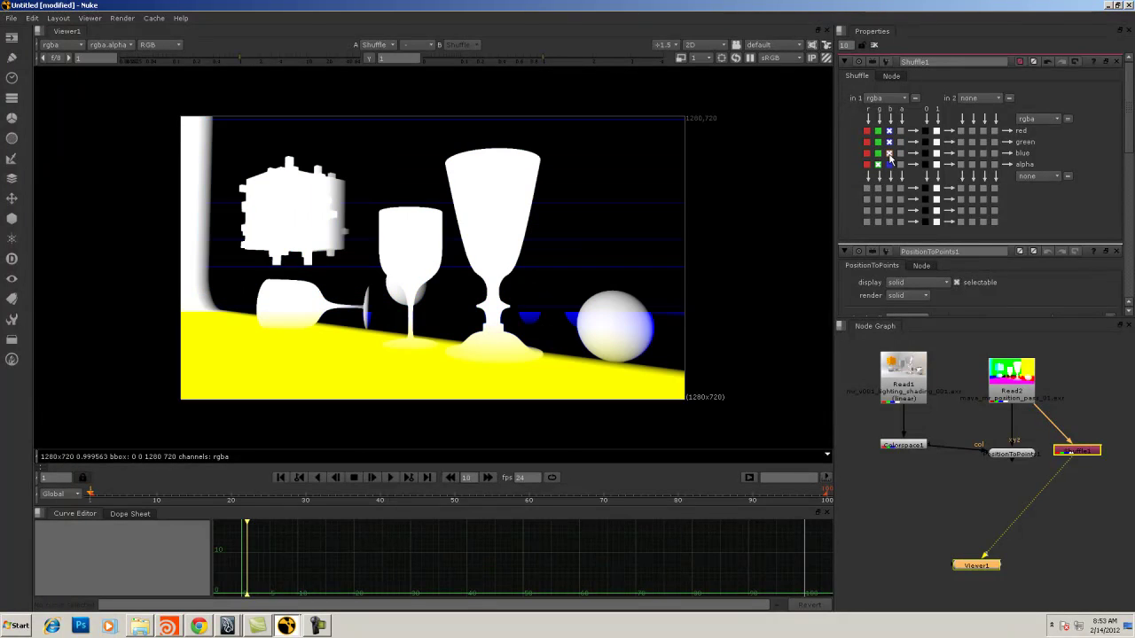
click(890, 164)
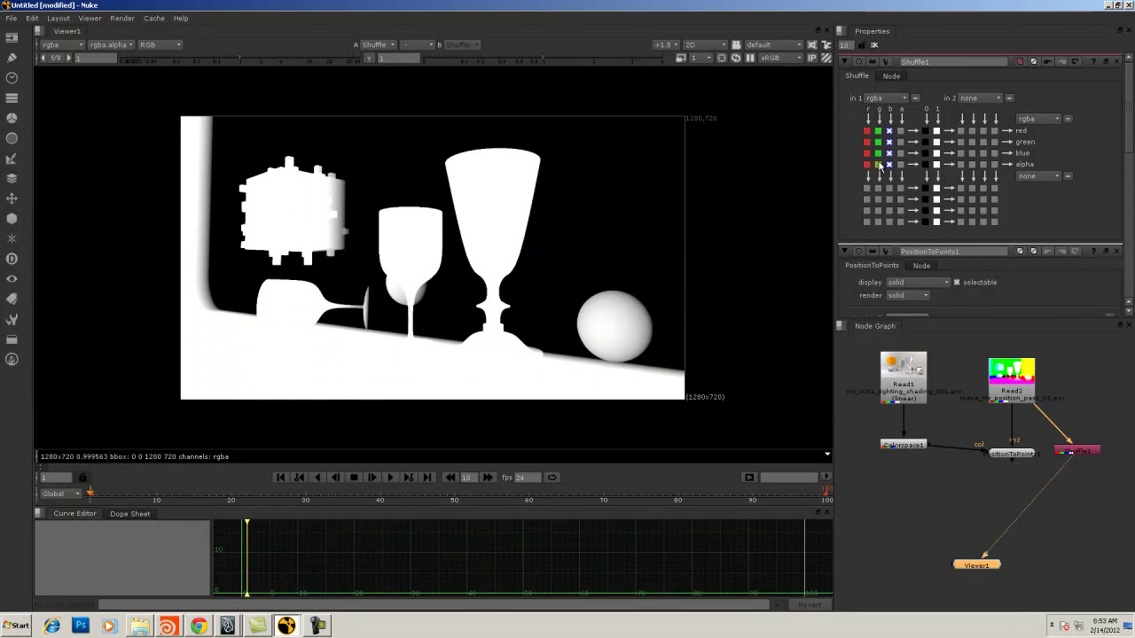
click(878, 164)
click(878, 153)
click(878, 142)
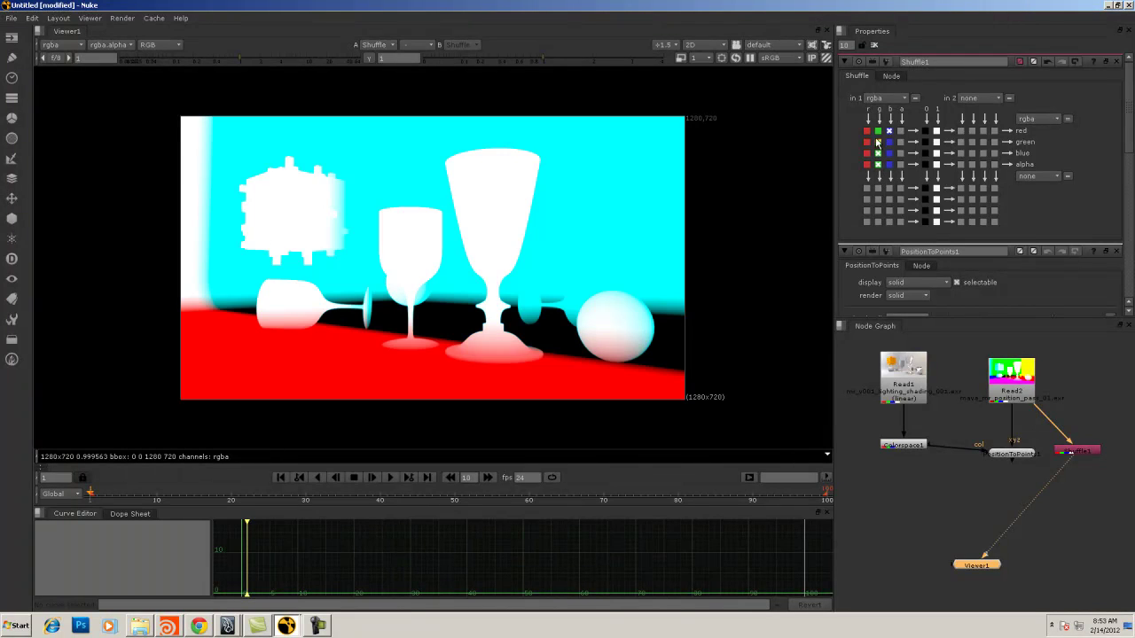
click(878, 130)
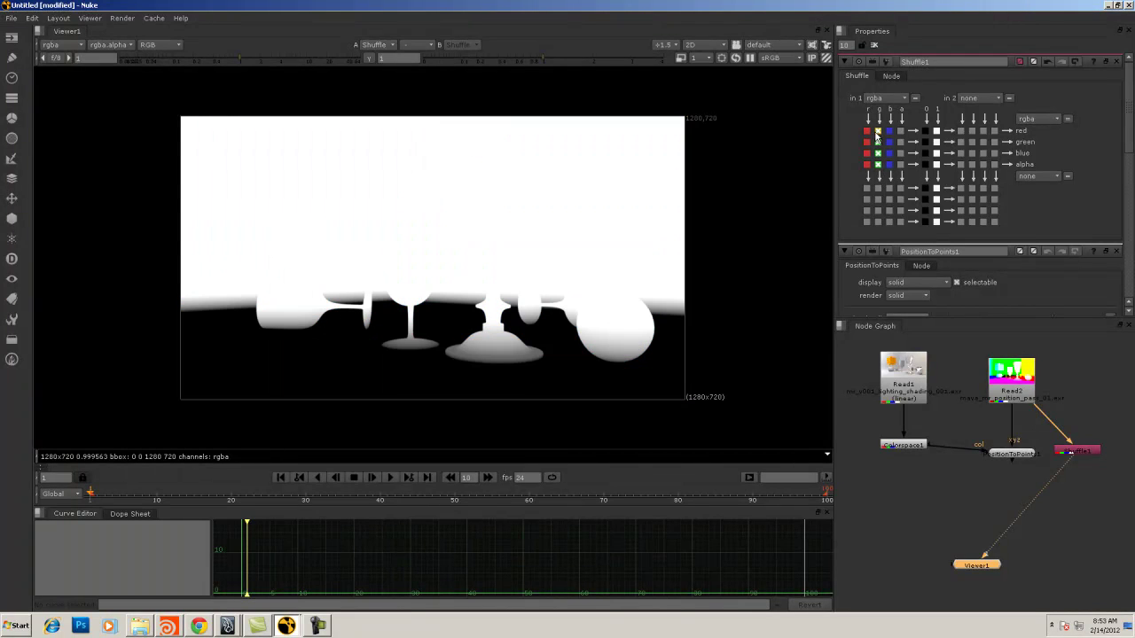
Add a Grade after Shuffle1 with gamma 1.06, whitepoint 4 and blackpoint -0.751
drag(1077, 453, 1089, 454)
key(g)
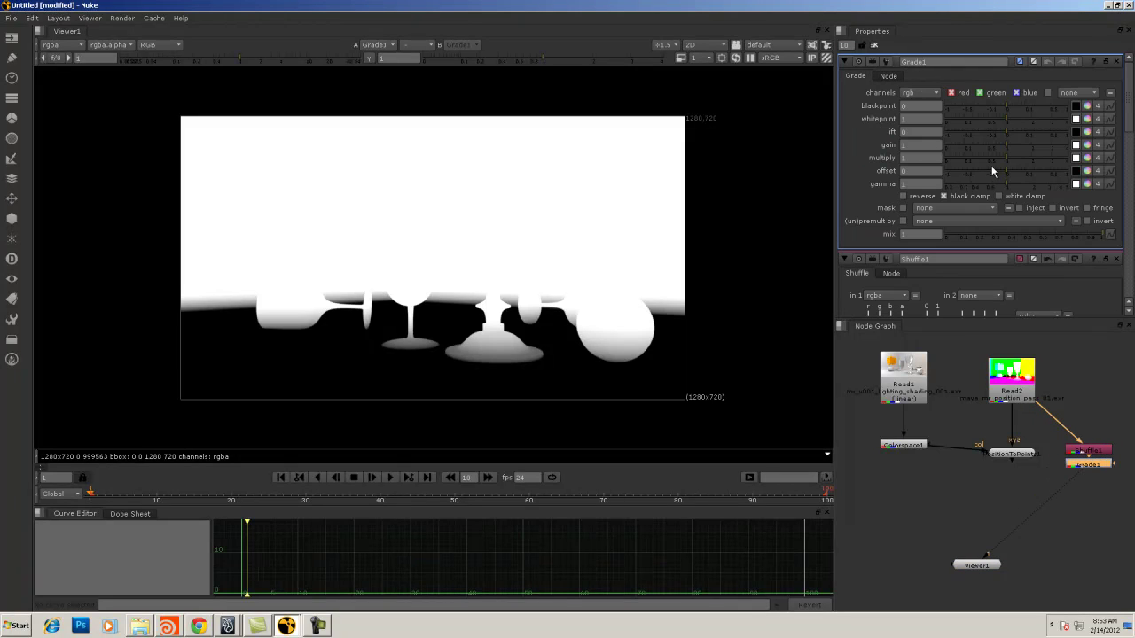
drag(1005, 187, 1008, 185)
drag(1000, 116, 1103, 130)
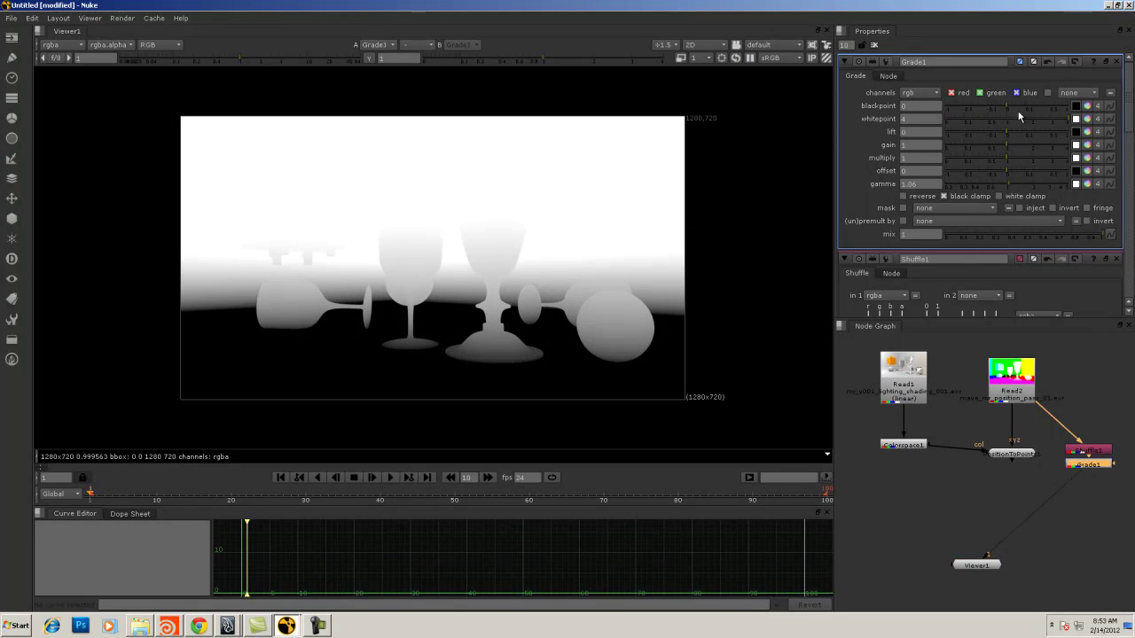
drag(1007, 109, 943, 107)
click(935, 107)
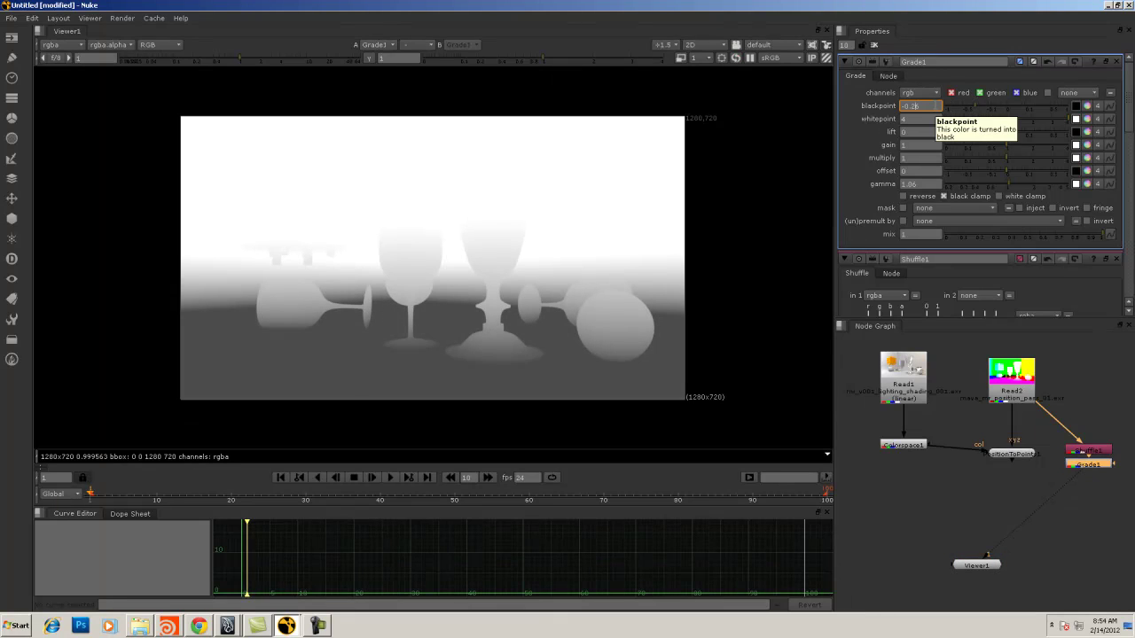
text(0.26)
key(Return)
text(-0.76)
key(Return)
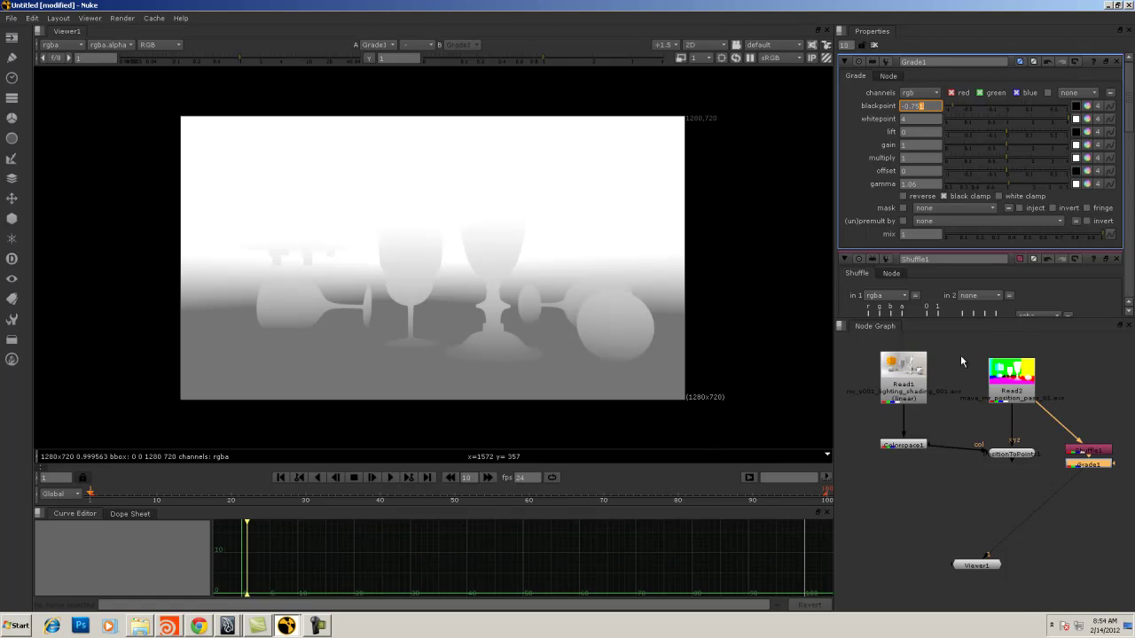
click(1097, 466)
Add a Merge combining Grade1 with the beauty render, operation set to multiply
click(905, 387)
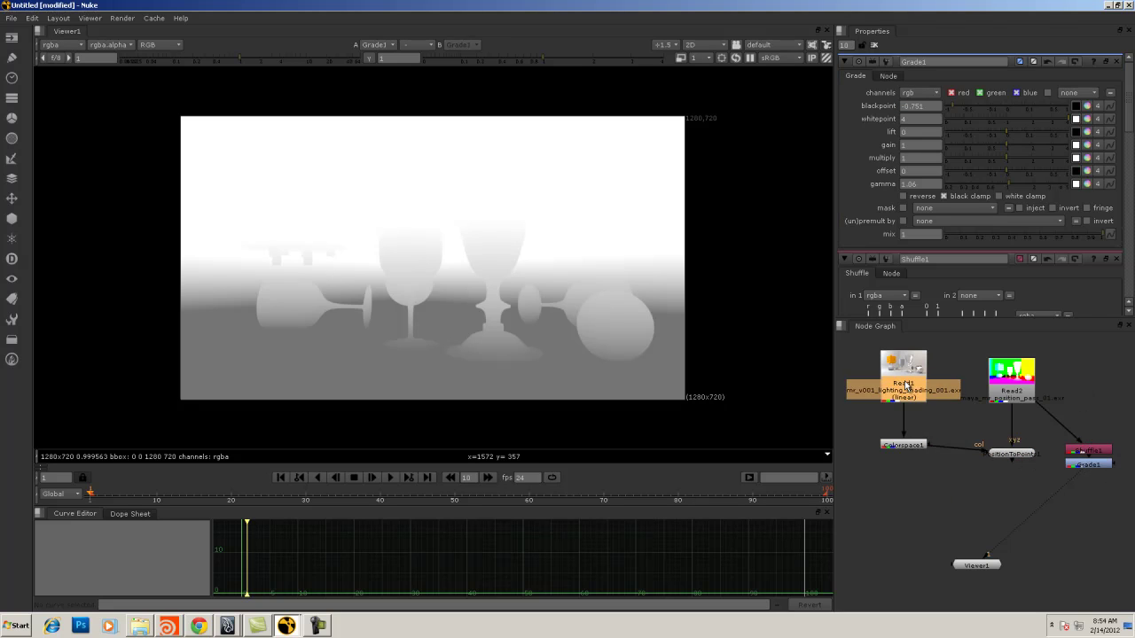
key(1)
click(1089, 464)
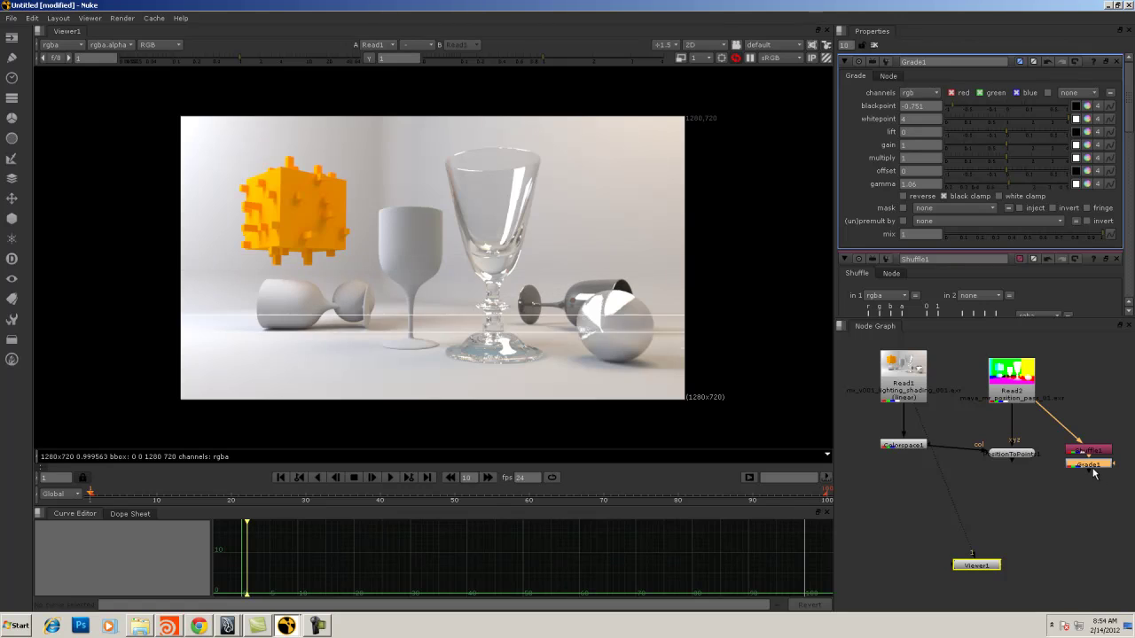
key(m)
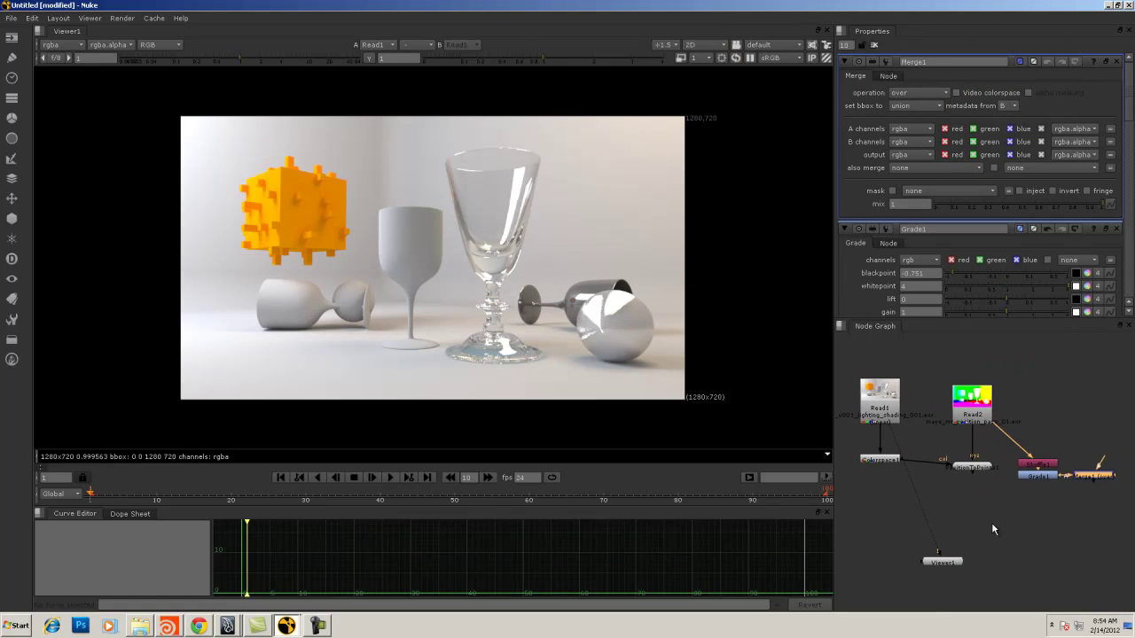
drag(1096, 472, 924, 512)
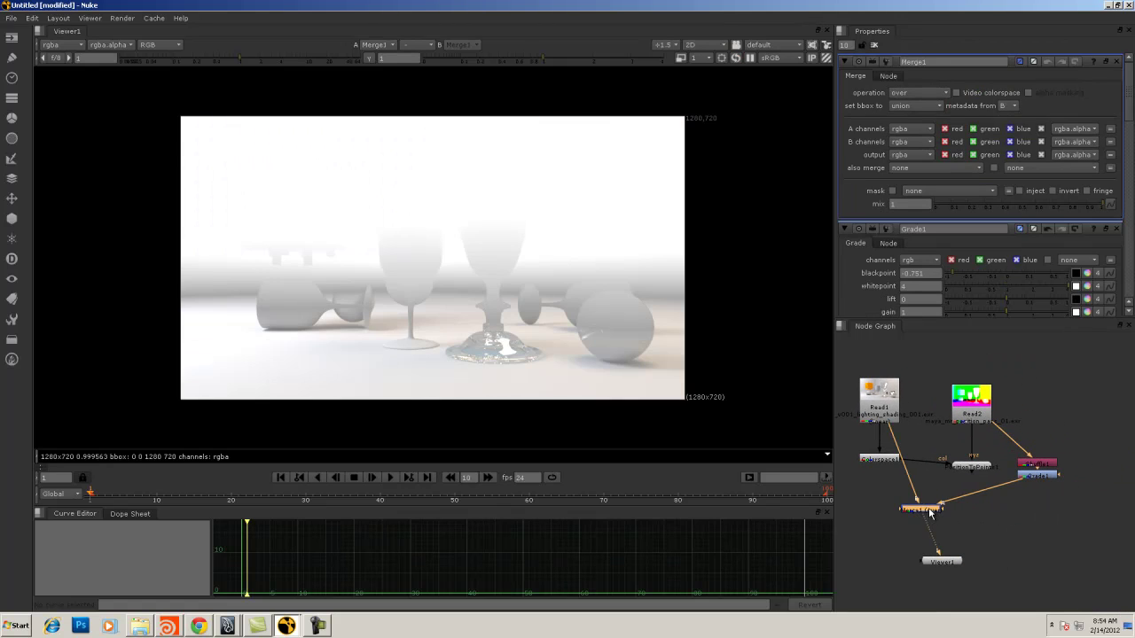
click(919, 94)
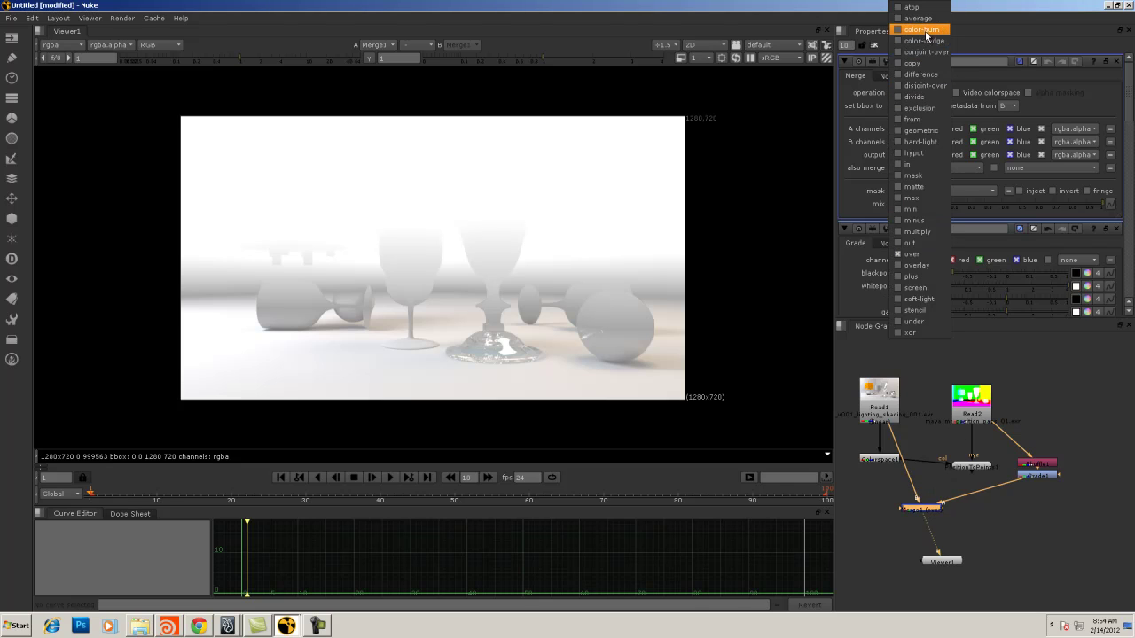
click(914, 231)
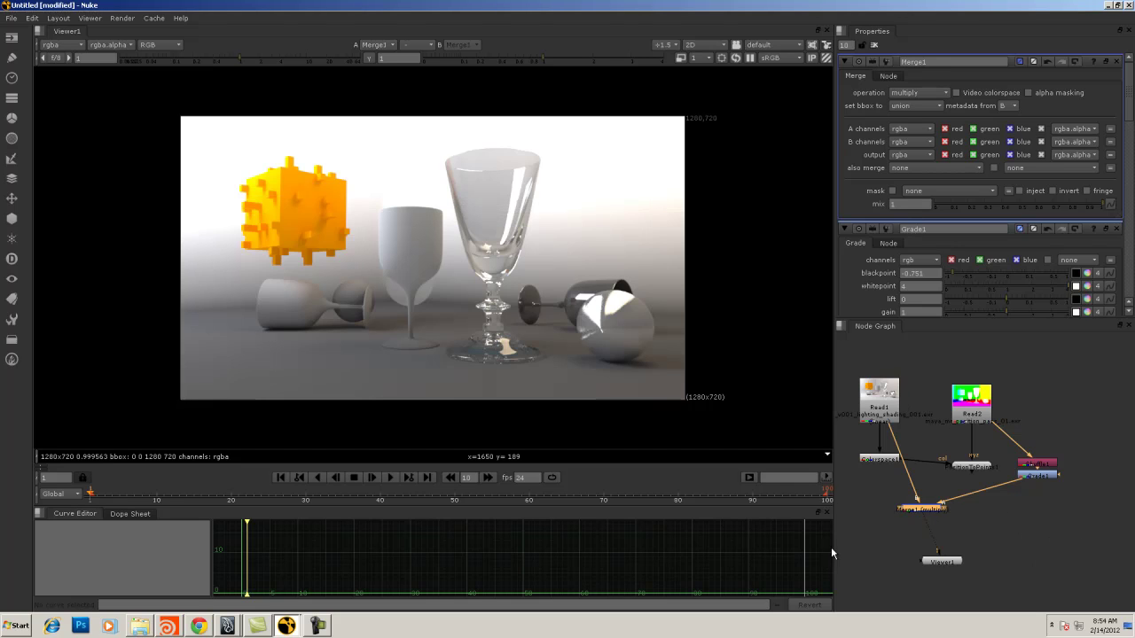
click(1032, 478)
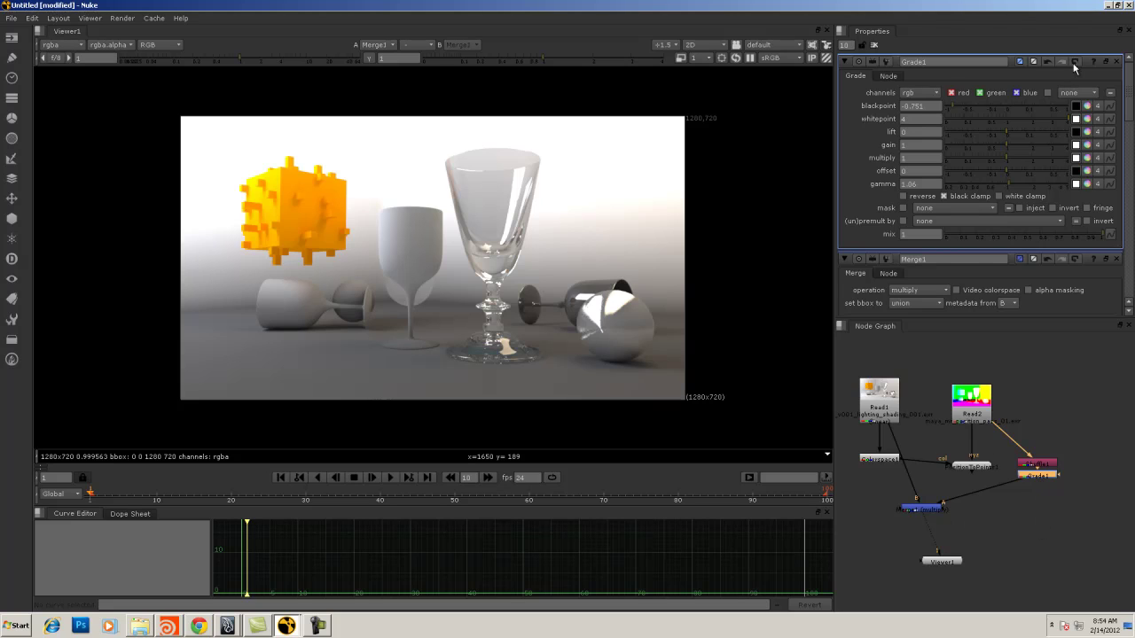
Warm Grade1's whitepoint to roughly red 2.97, green 3.06, blue 4 for a yellow haze
click(1087, 119)
drag(918, 163, 918, 177)
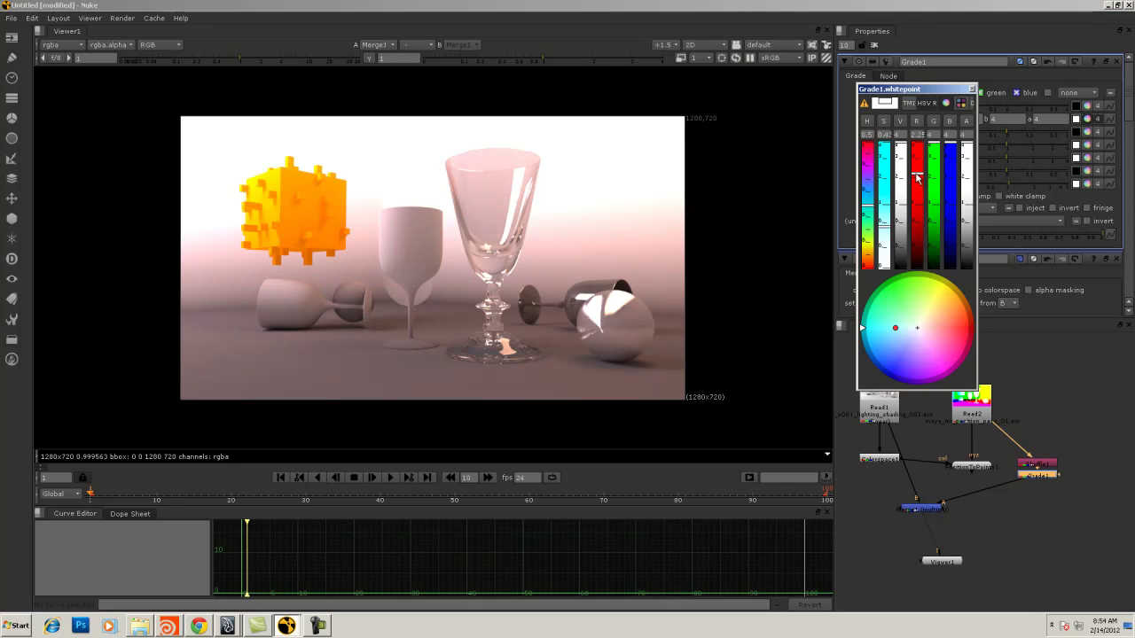
mouse_move(867, 227)
mouse_down()
mouse_move(864, 210)
mouse_move(866, 220)
mouse_up()
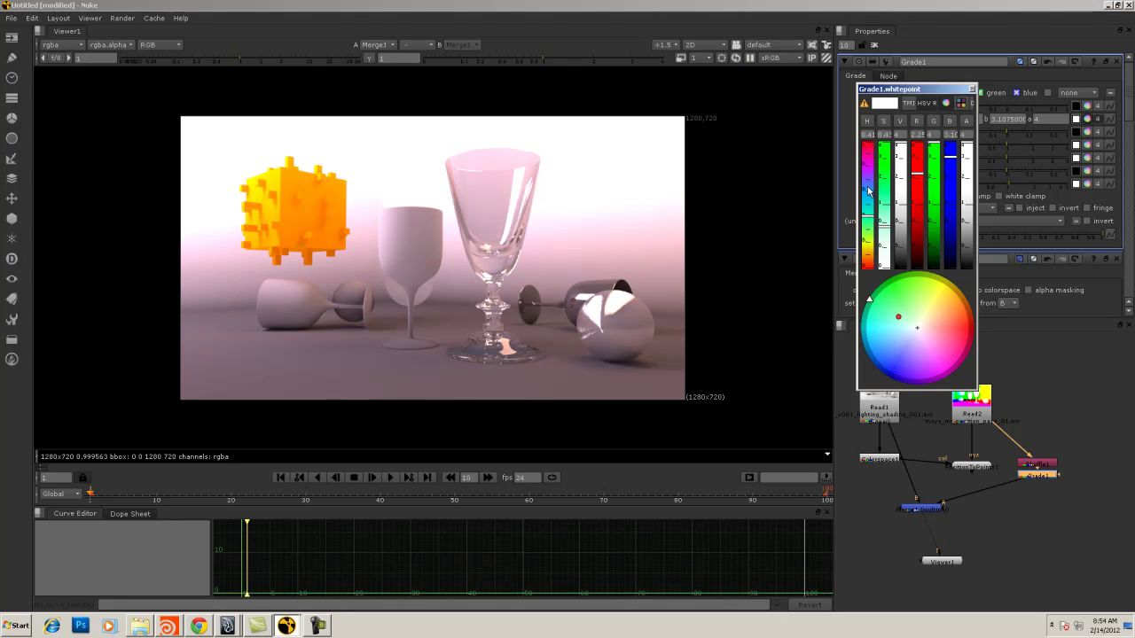
click(869, 190)
mouse_move(888, 154)
mouse_down()
mouse_move(886, 172)
mouse_move(890, 142)
mouse_move(885, 257)
mouse_move(881, 211)
mouse_move(873, 245)
mouse_up()
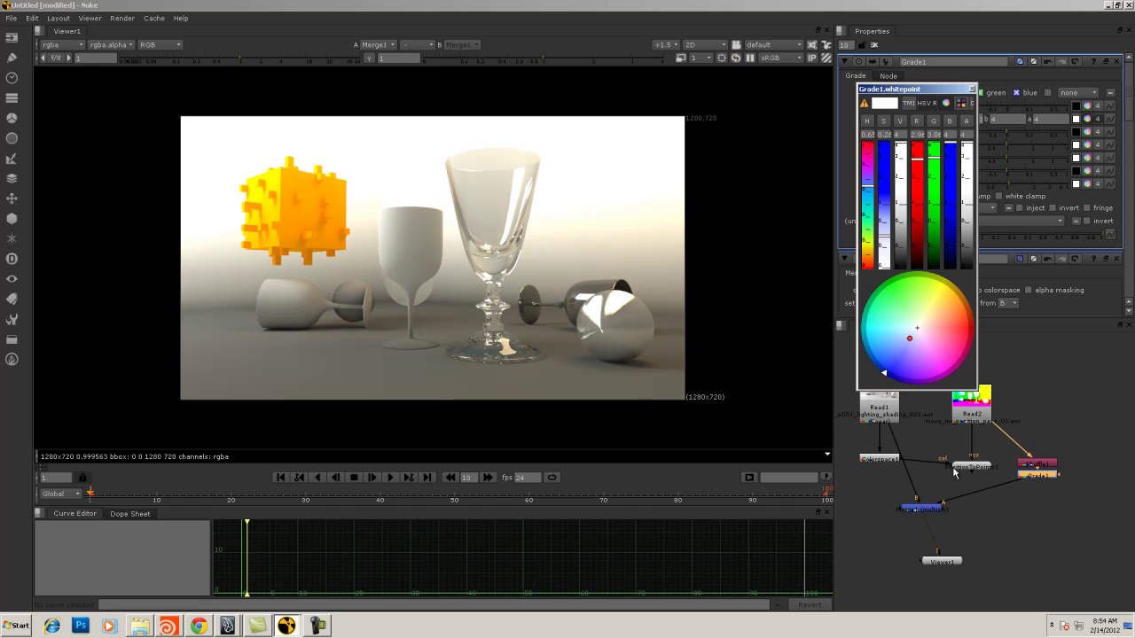
Tidy the node graph by nudging Read2 up and aligning PositionToPoints with Colorspace1
drag(945, 508, 1005, 511)
scroll(957, 509, up, 2)
scroll(1005, 511, down, 2)
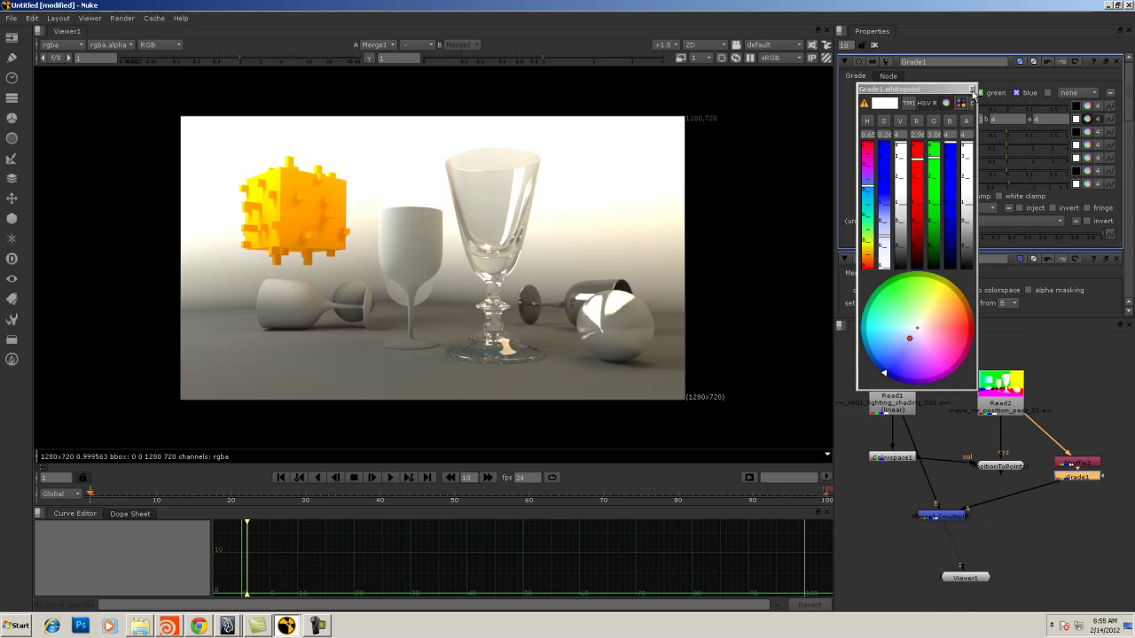
click(972, 91)
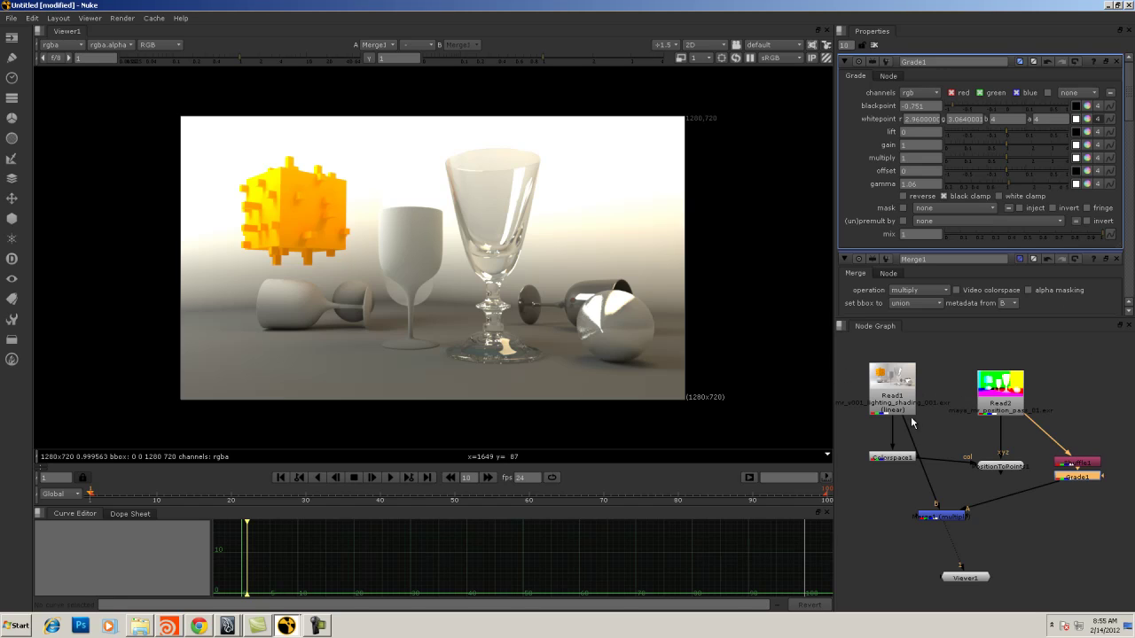
drag(1007, 402, 1006, 390)
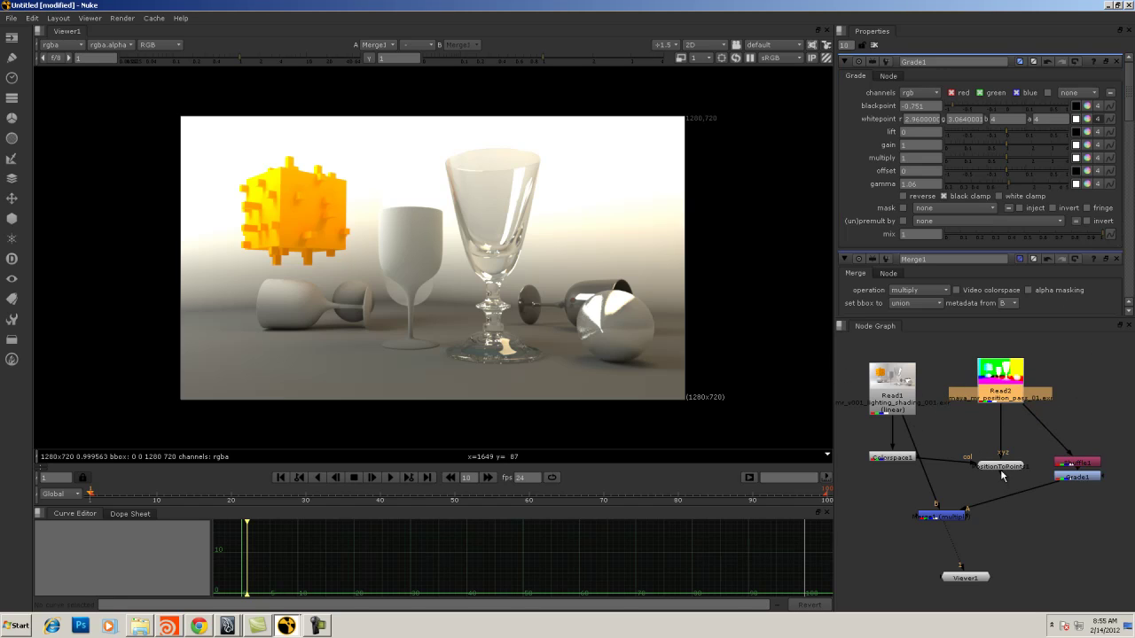
drag(1001, 467, 1004, 460)
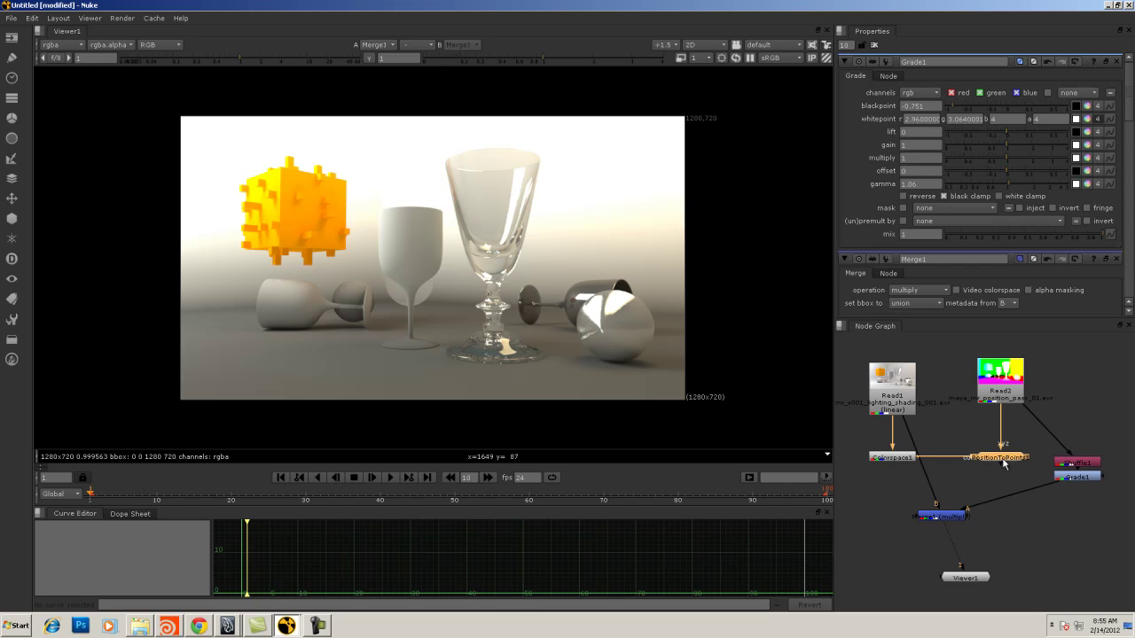